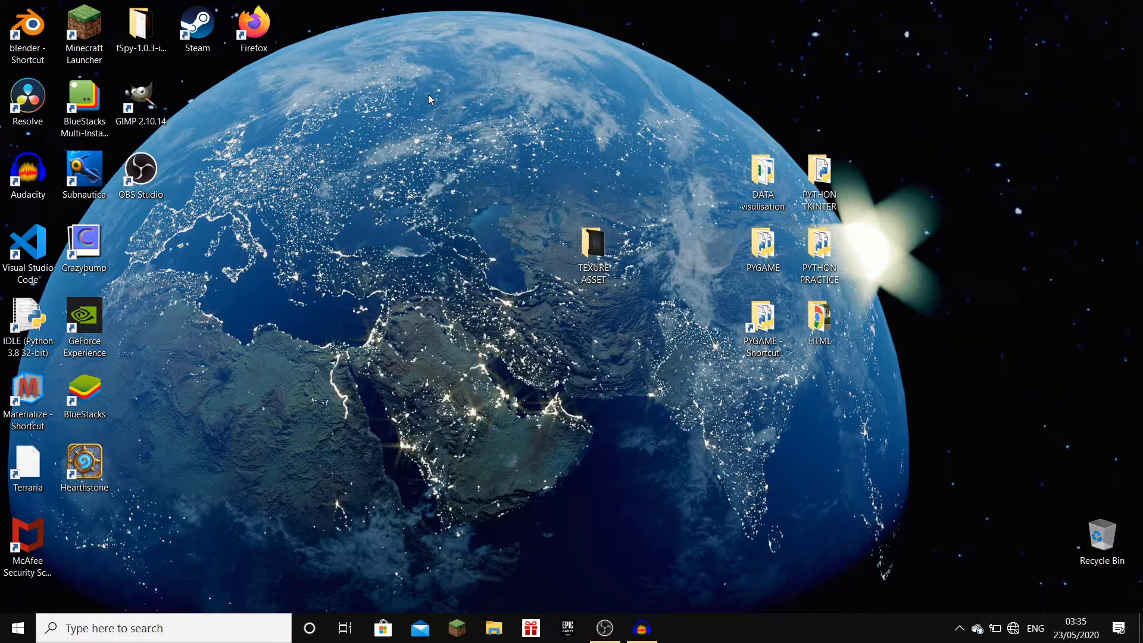
double_click(143, 98)
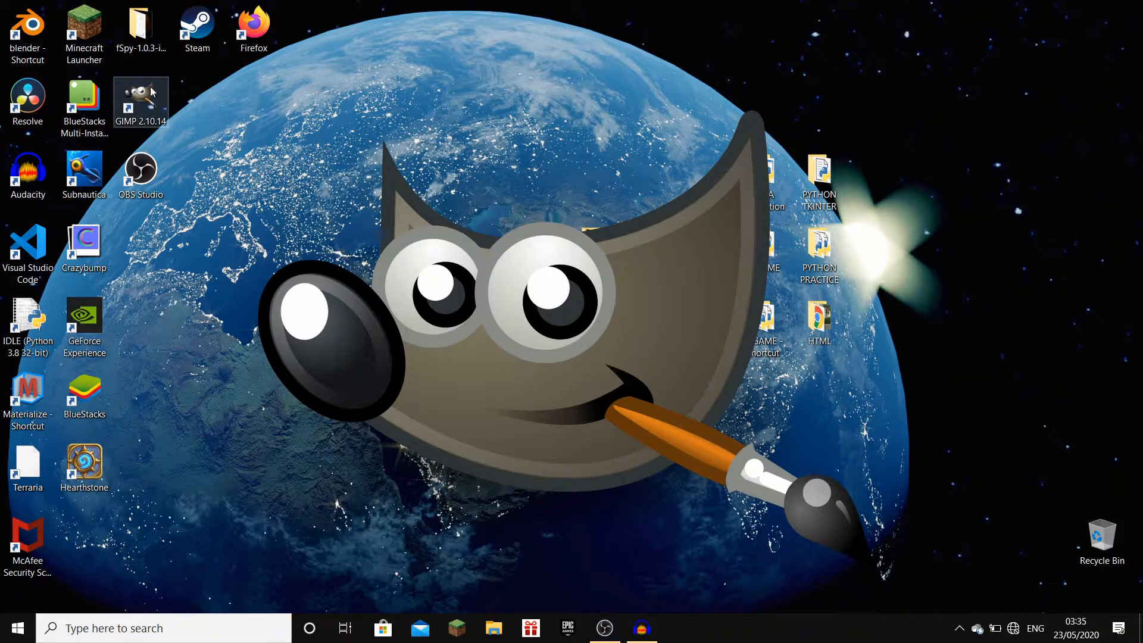
double_click(28, 15)
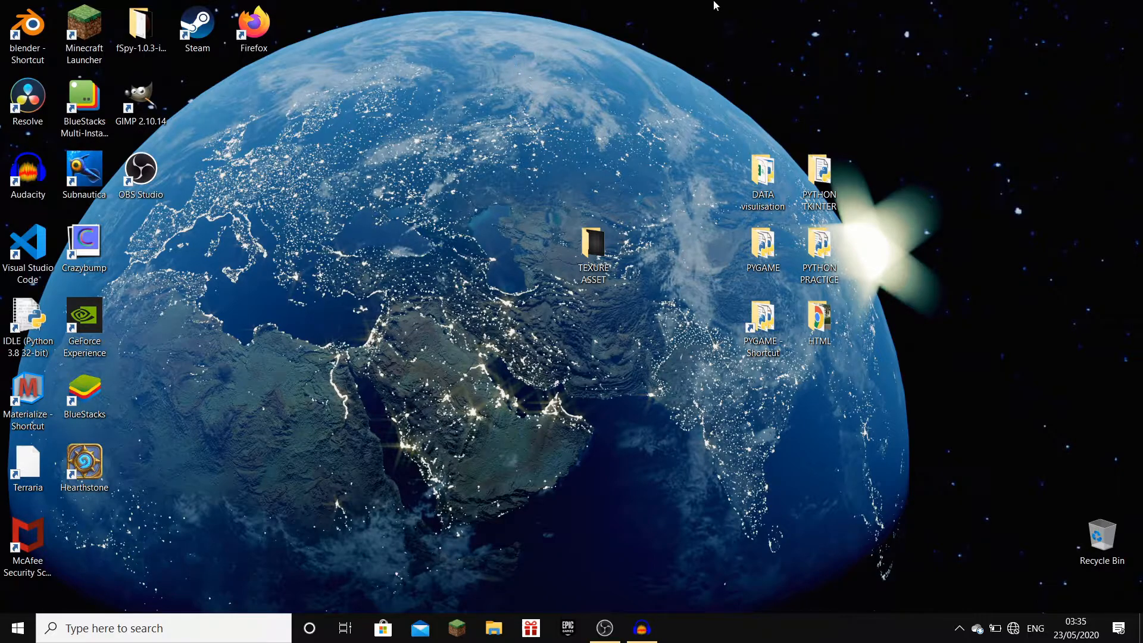
View the blackwood image in the desktop's TEXURE ASSET folder, and close both the image and the folder.
double_click(594, 256)
double_click(366, 105)
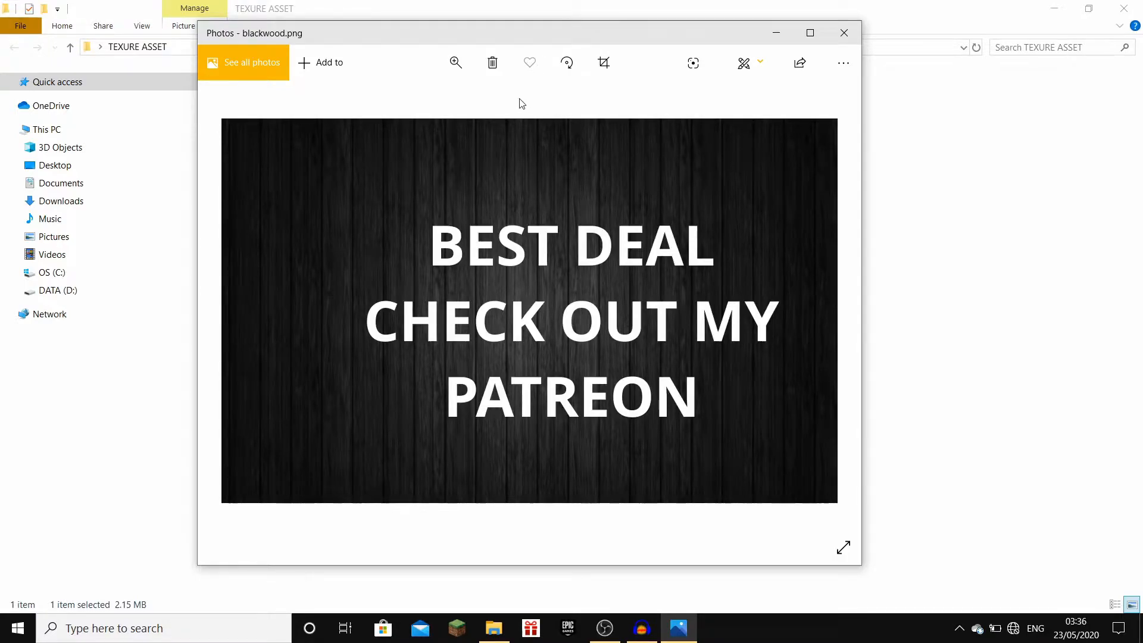
left_click(844, 33)
left_click(1124, 8)
left_click_drag(591, 248, 590, 242)
left_click(544, 74)
right_click(544, 74)
left_click(595, 119)
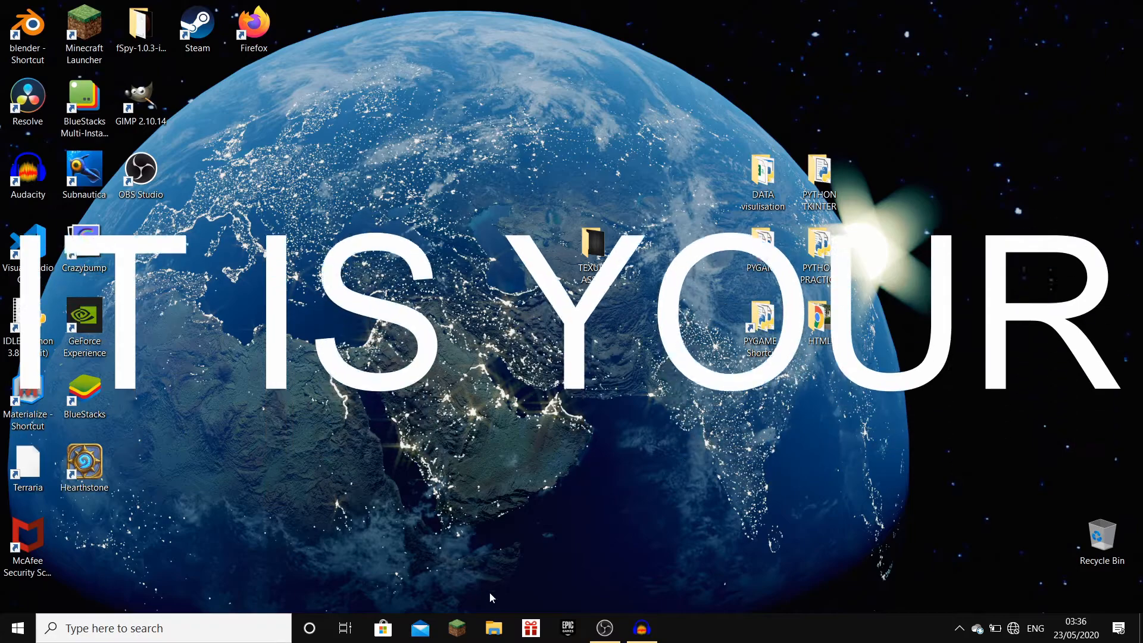
View the recent blackwood image from File Explorer's Quick access, and close the image and File Explorer.
left_click(493, 627)
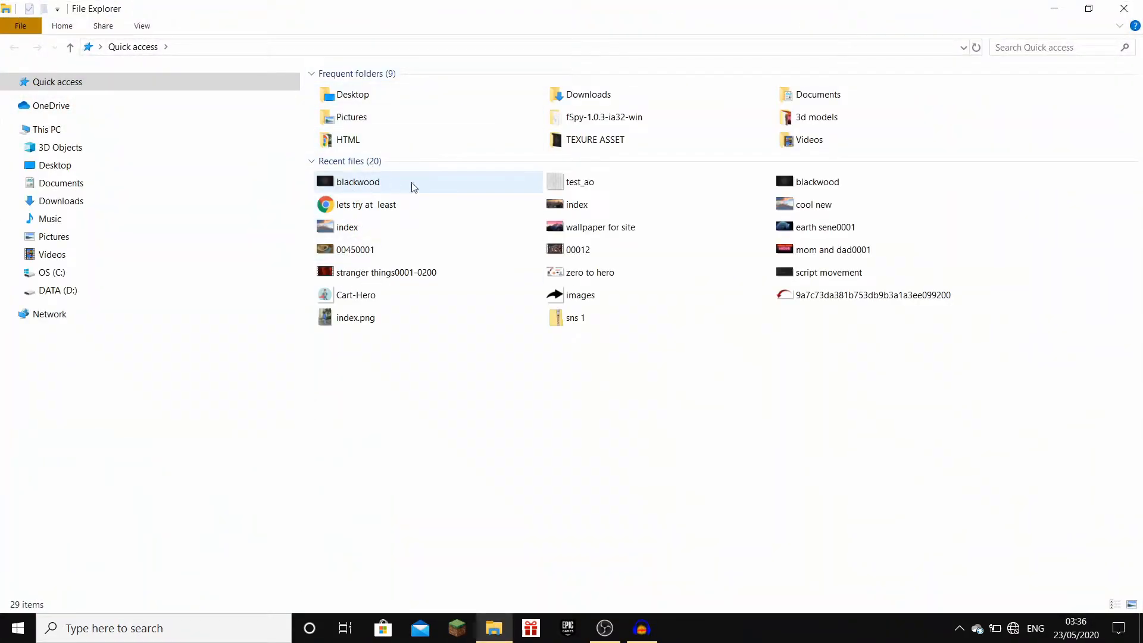
double_click(357, 184)
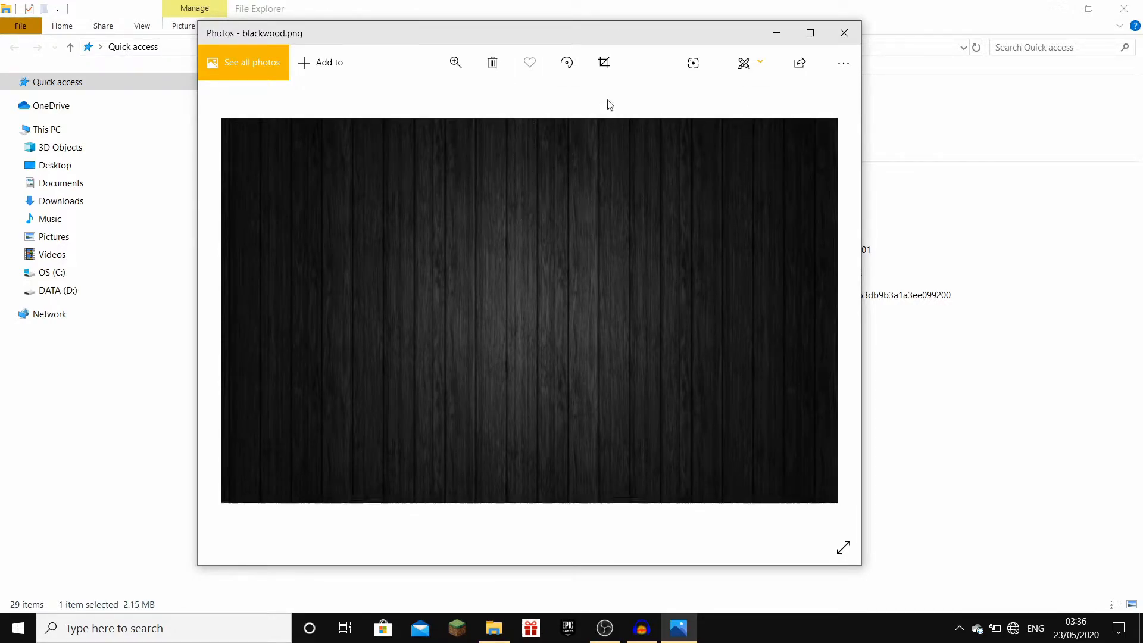
left_click(849, 31)
left_click(1124, 8)
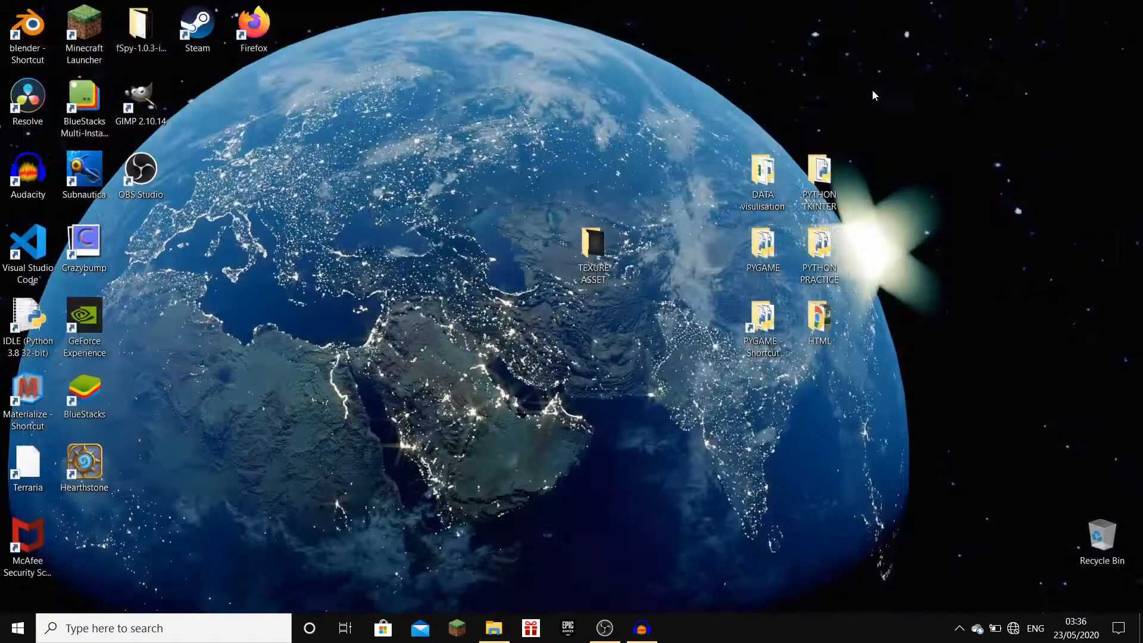
right_click(459, 112)
left_click(482, 157)
mouse_move(588, 252)
left_mouse_down()
mouse_move(564, 232)
mouse_move(589, 249)
left_mouse_up()
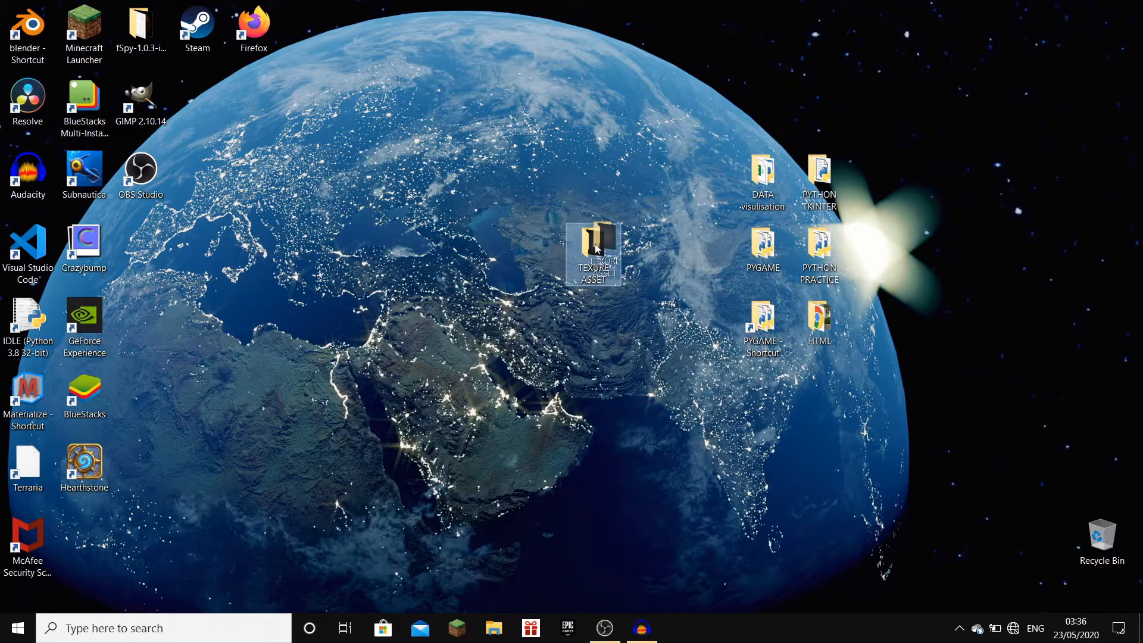
right_click(417, 96)
left_click(429, 123)
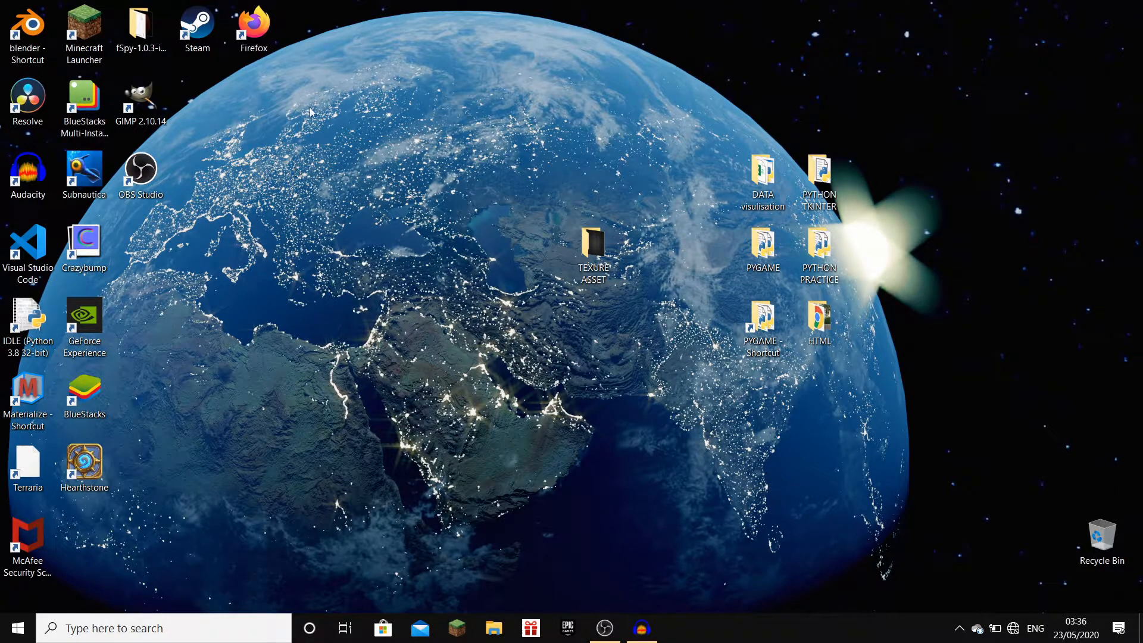
Launch GIMP, show it full screen, and widen both side docks.
left_click(142, 100)
right_click(143, 100)
left_click(172, 107)
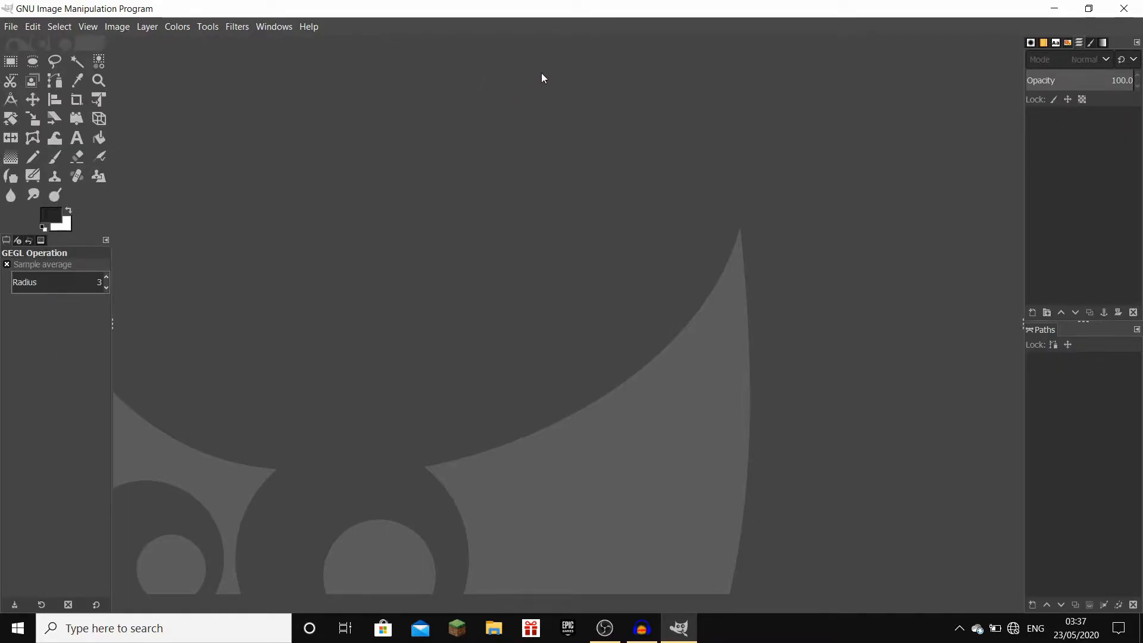
key("F11")
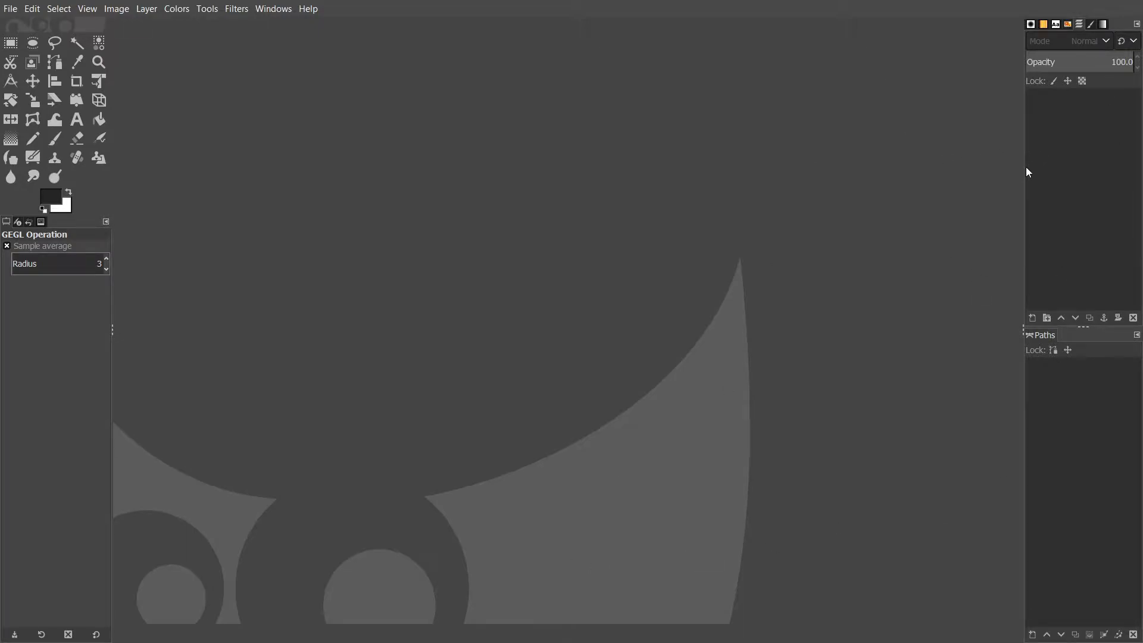
left_click_drag(1024, 170, 973, 169)
left_click_drag(112, 202, 161, 204)
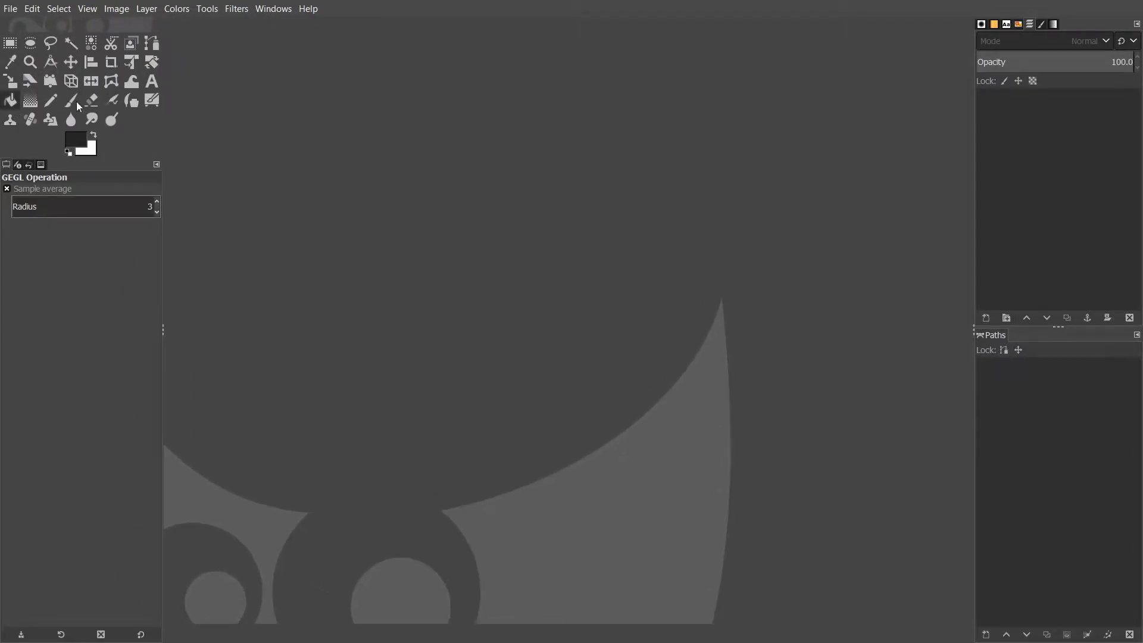
Open the settings for creating a new image and move the dialog over the empty canvas area.
left_click(11, 9)
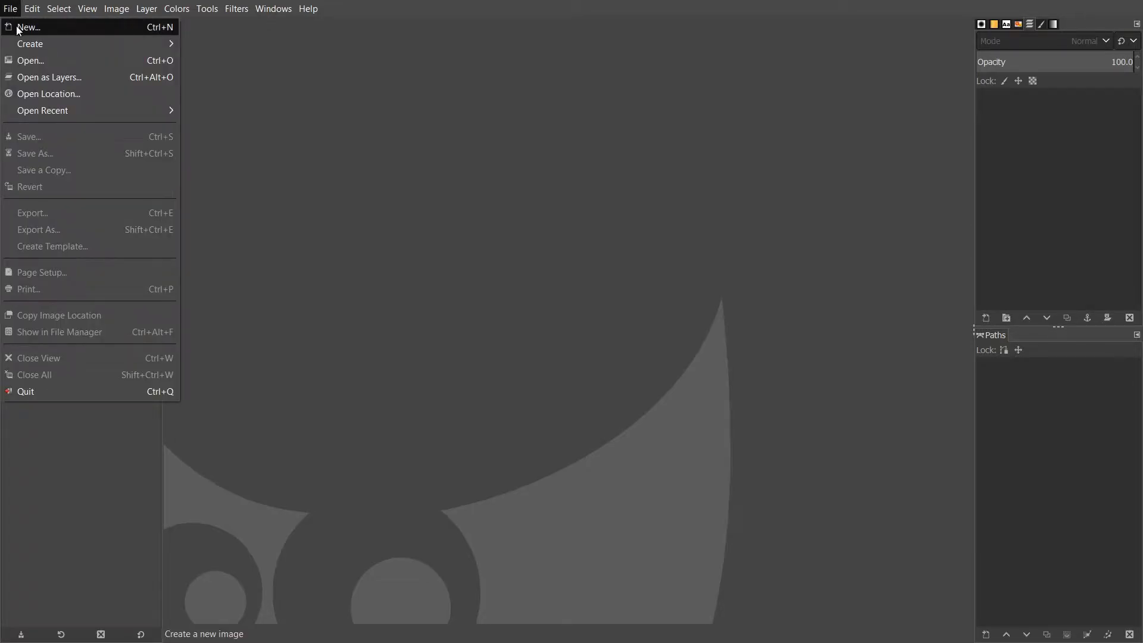
left_click(25, 27)
left_click_drag(70, 16, 418, 138)
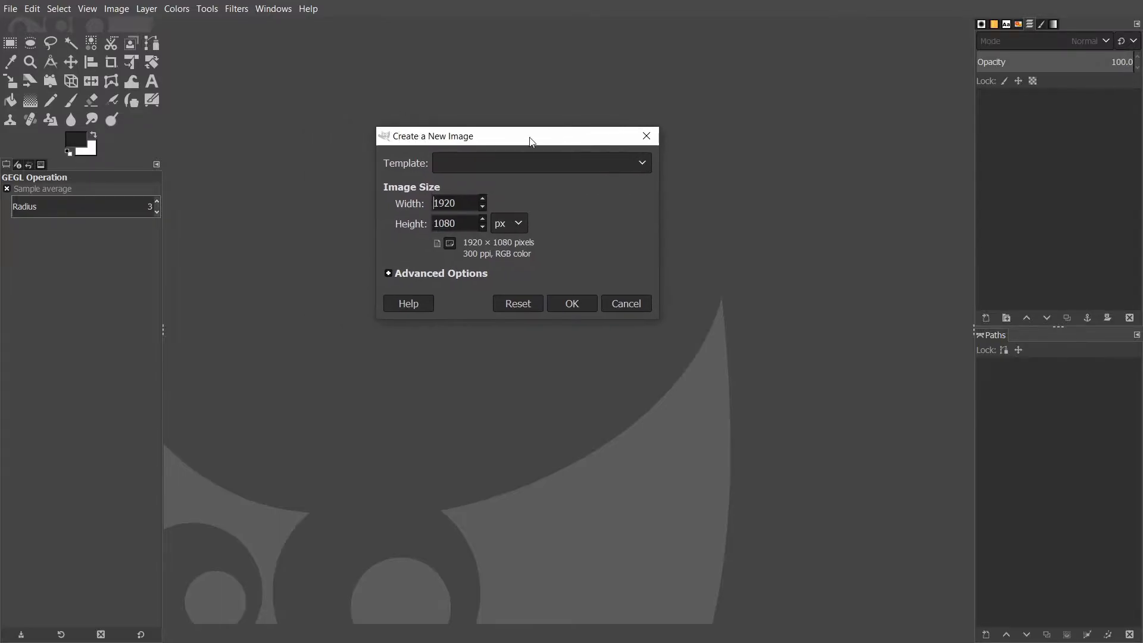
left_click(462, 166)
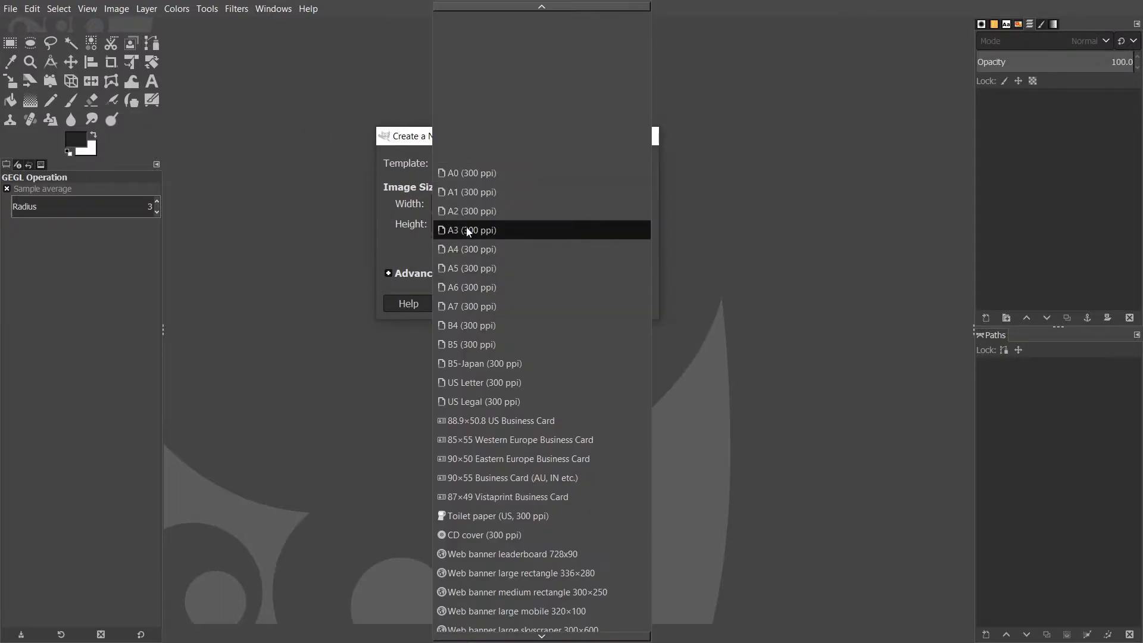
scroll(470, 226, "down", 3)
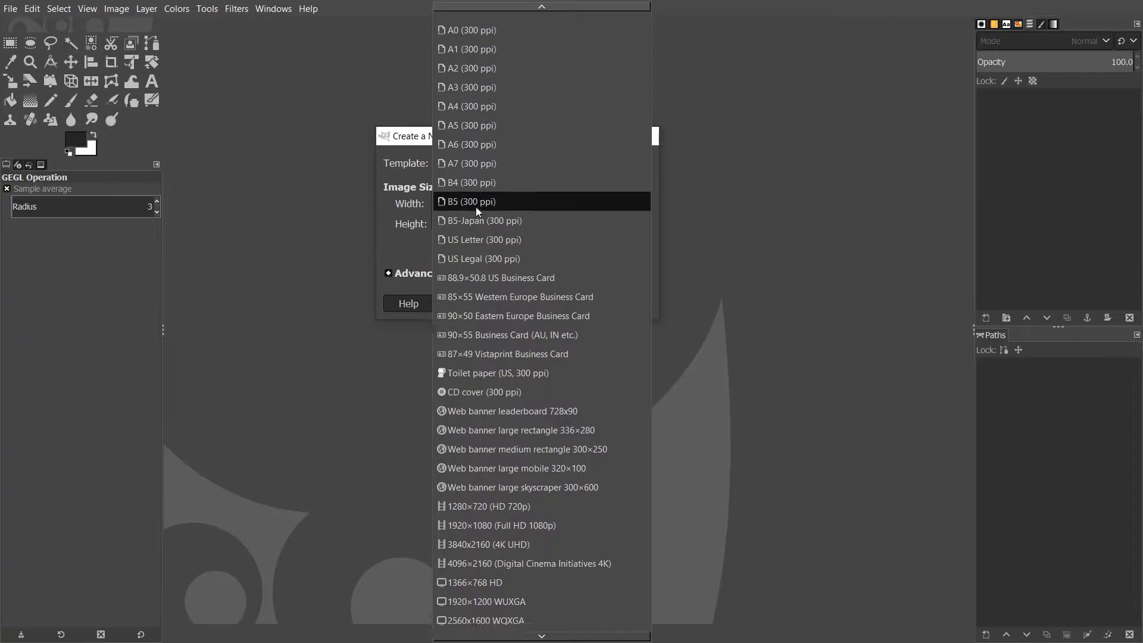
scroll(480, 299, "down", 3)
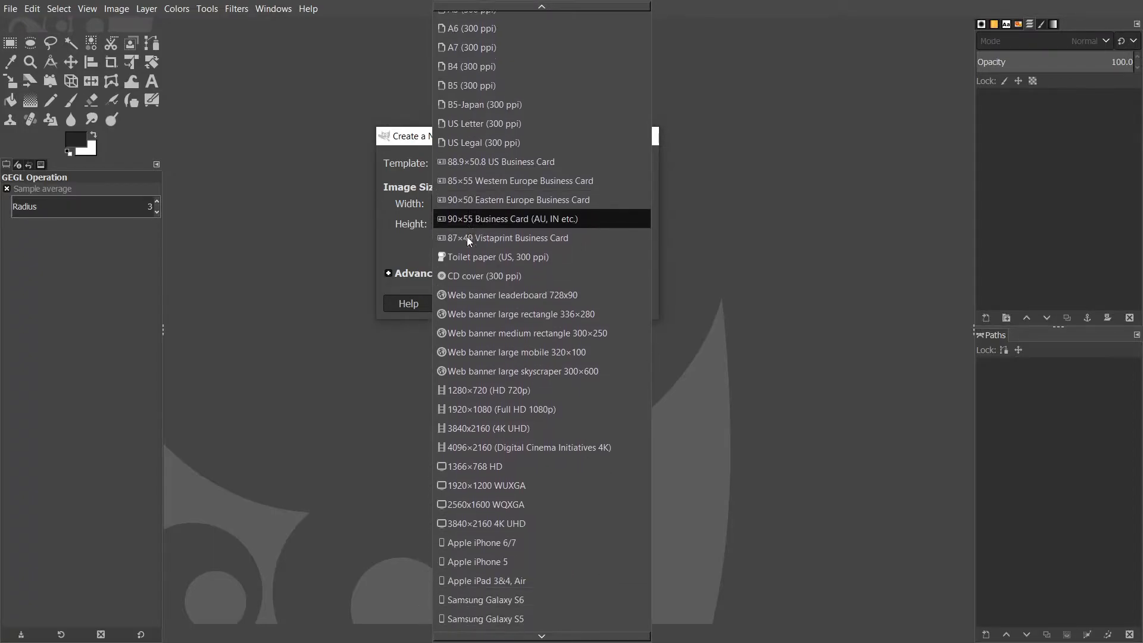
left_click(390, 226)
Set the new image's width and height to 800 px each and create the image.
left_click_drag(463, 204, 420, 201)
key("BackSpace")
type("800")
left_click_drag(456, 224, 388, 215)
key("BackSpace")
type("800")
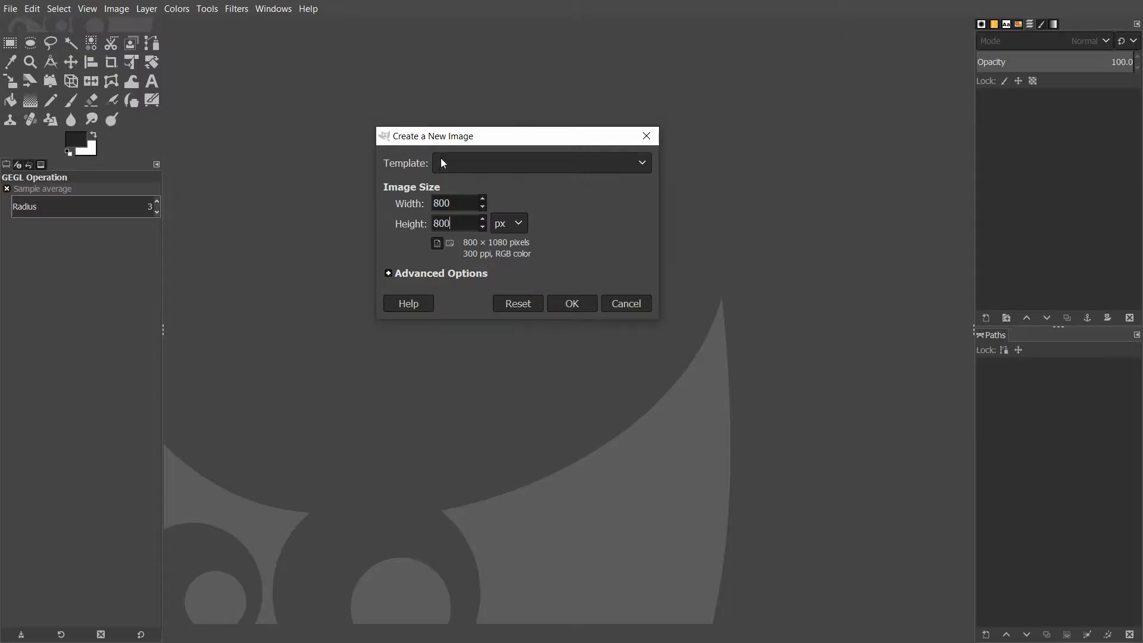
left_click_drag(455, 136, 469, 128)
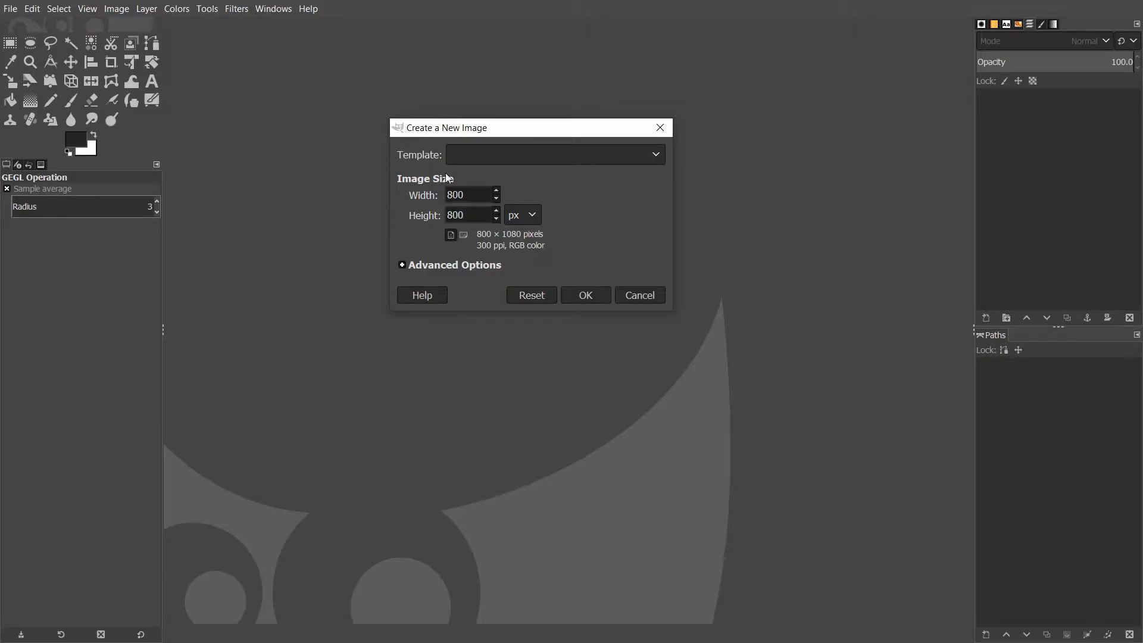
left_click(586, 296)
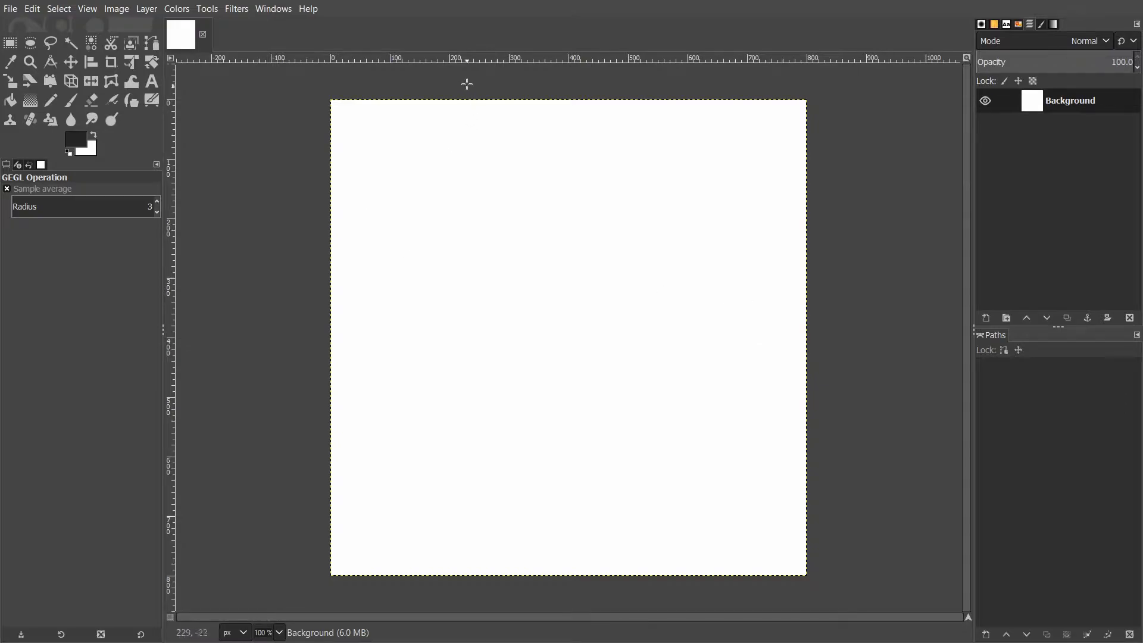
Set the foreground color to white (ffffff).
left_click(76, 145)
left_click_drag(45, 207, 9, 144)
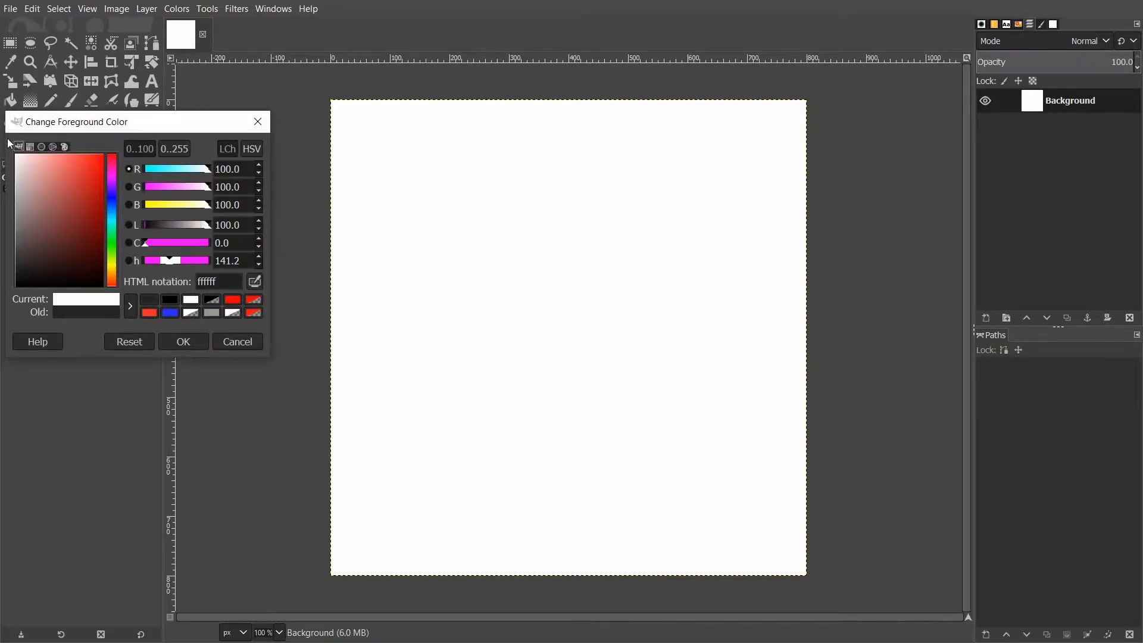
left_click(202, 341)
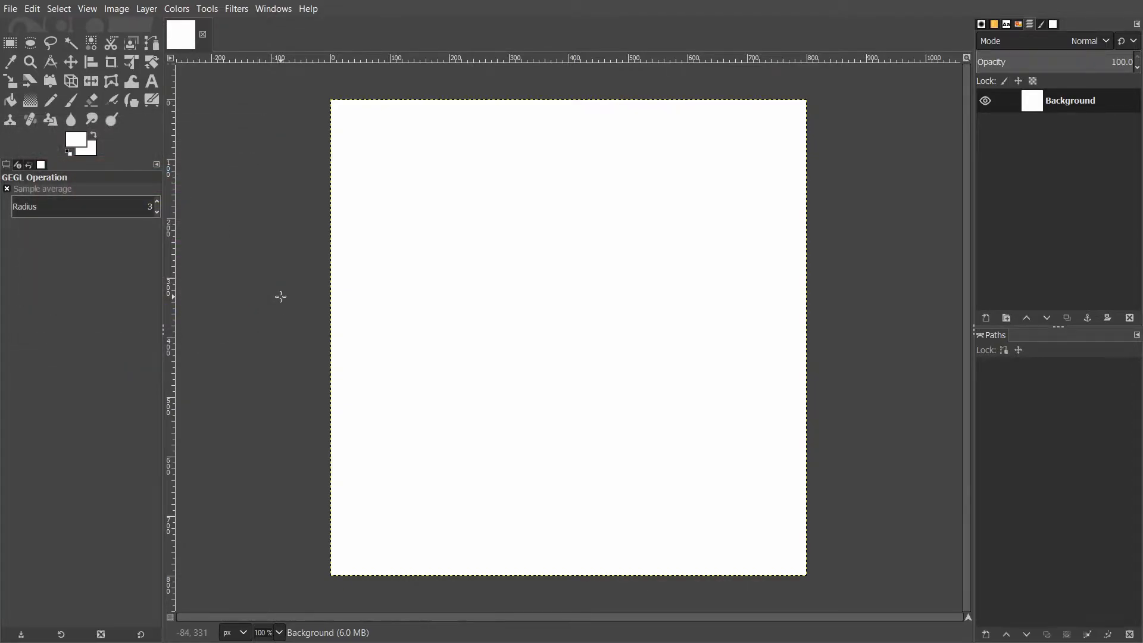
Change the foreground color to black and make Rectangle Select the active tool.
key("shift+b")
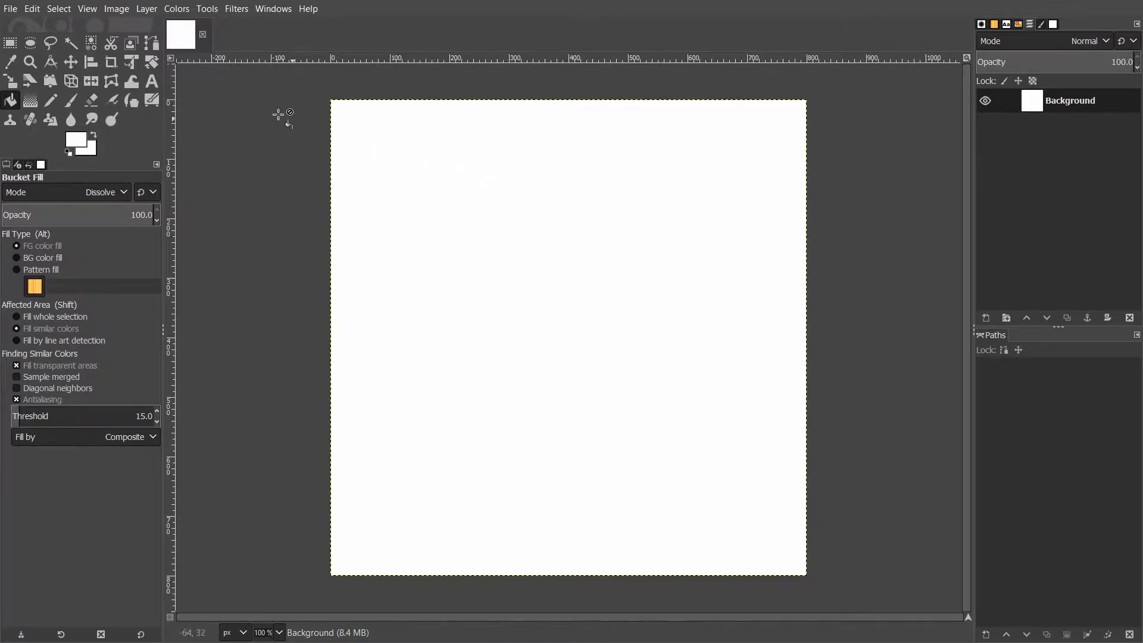
left_click(78, 141)
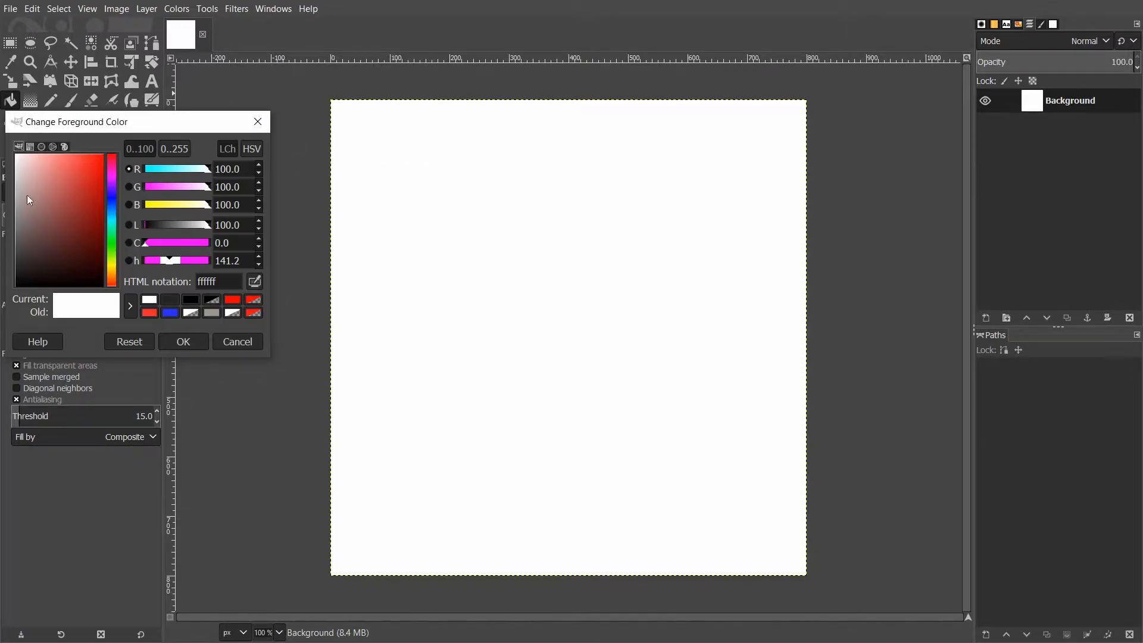
left_click_drag(29, 186, 137, 338)
left_click(186, 342)
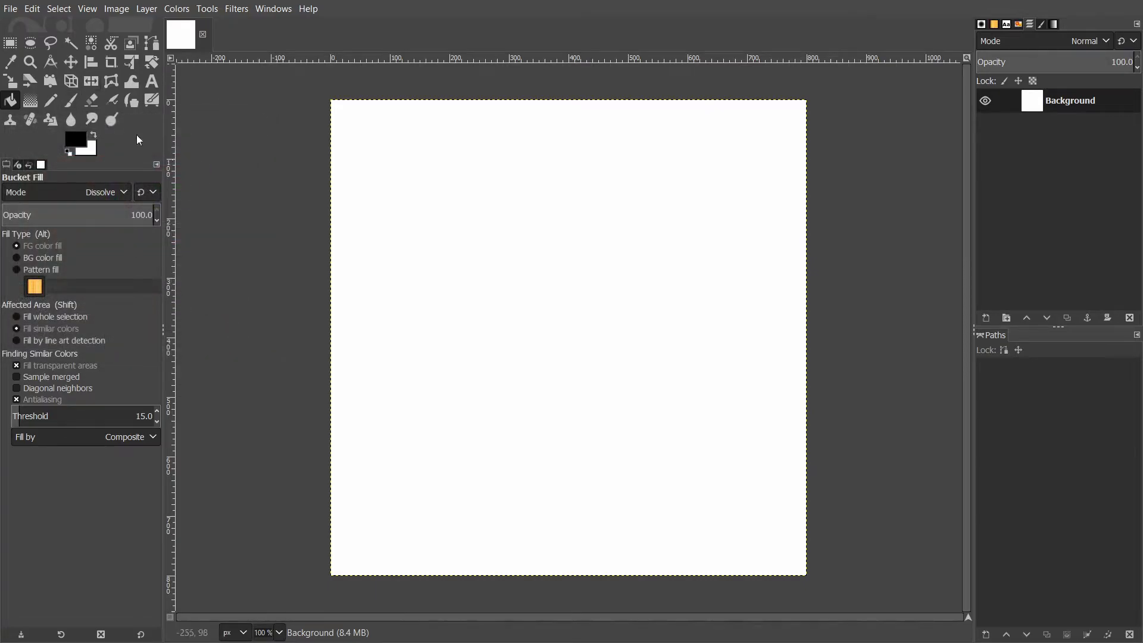
left_click(12, 44)
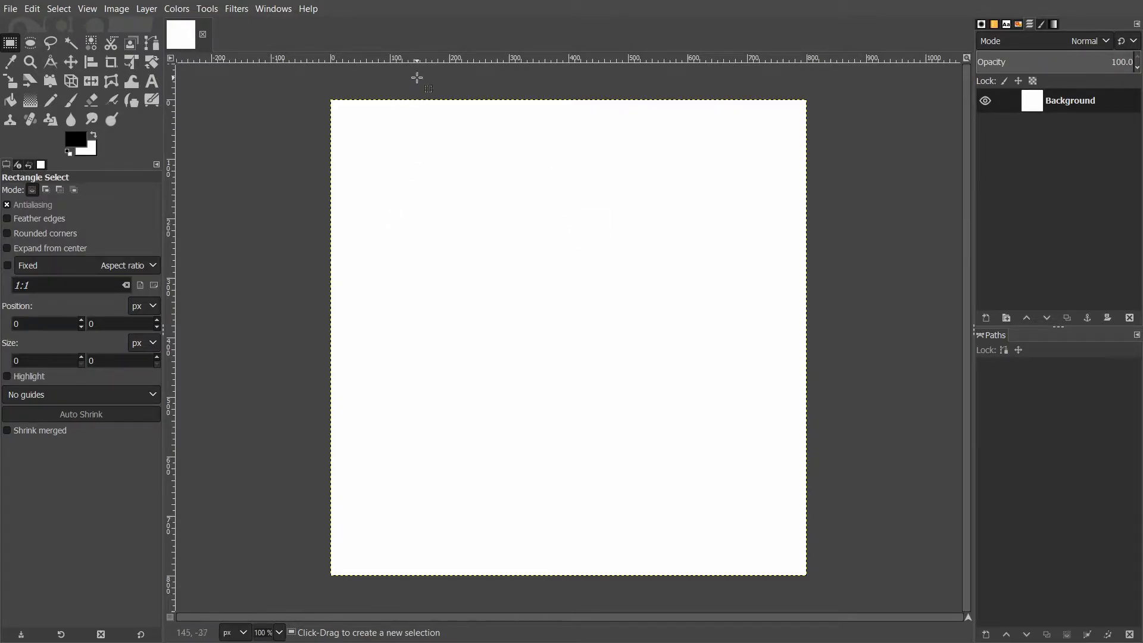
Switch to File Explorer and open the TEXURE ASSET folder on the Desktop.
key("super")
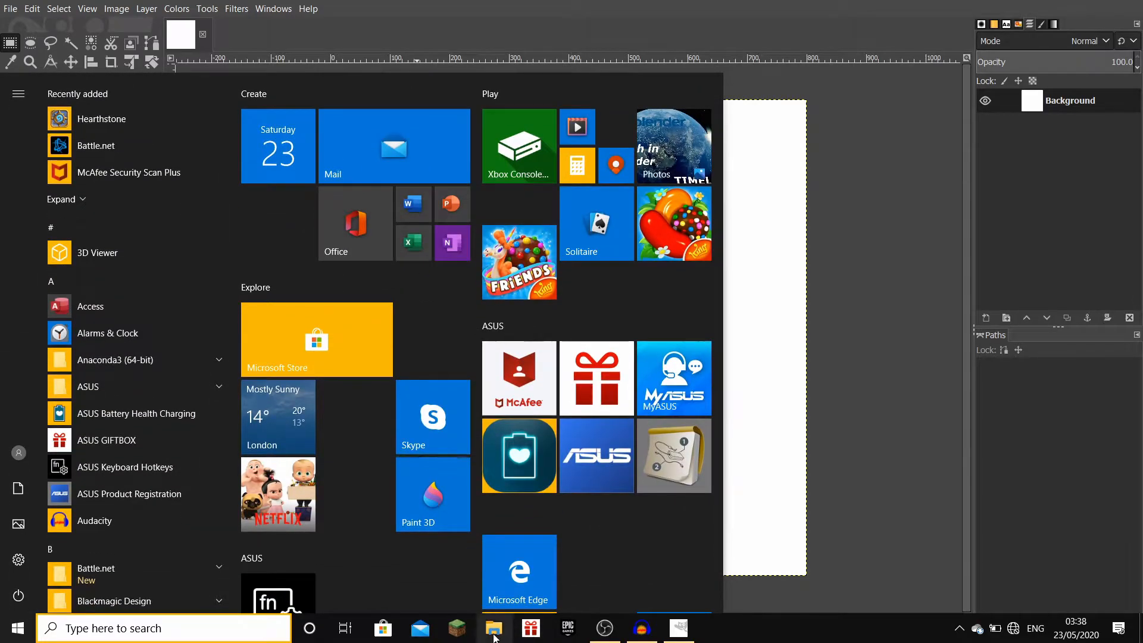
key("super")
key("super+e")
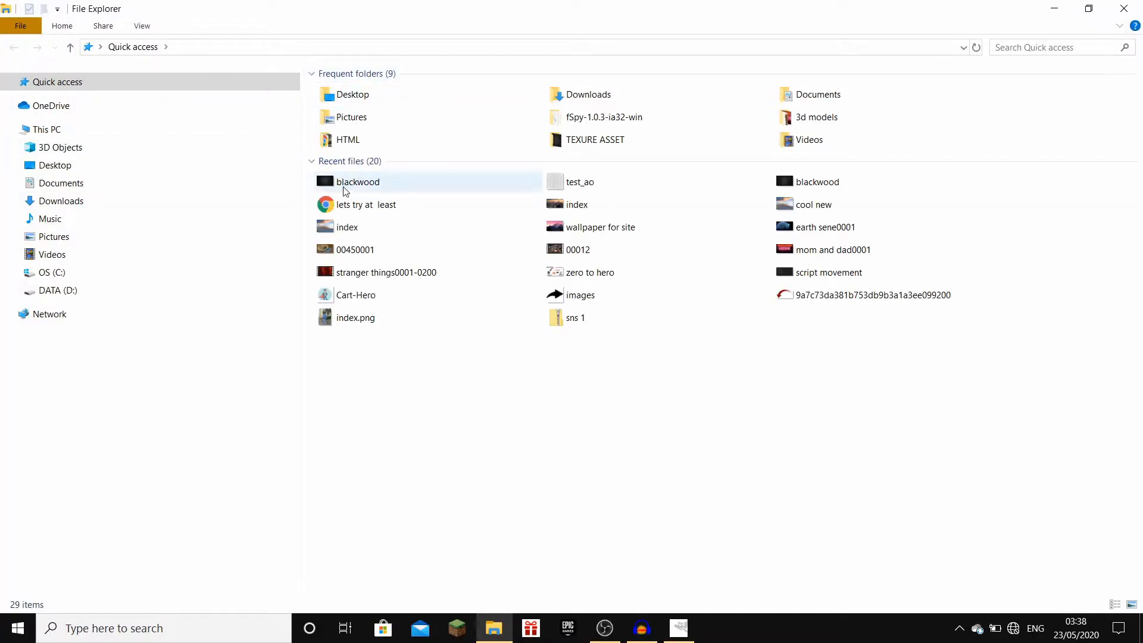
left_click(59, 201)
left_click(55, 165)
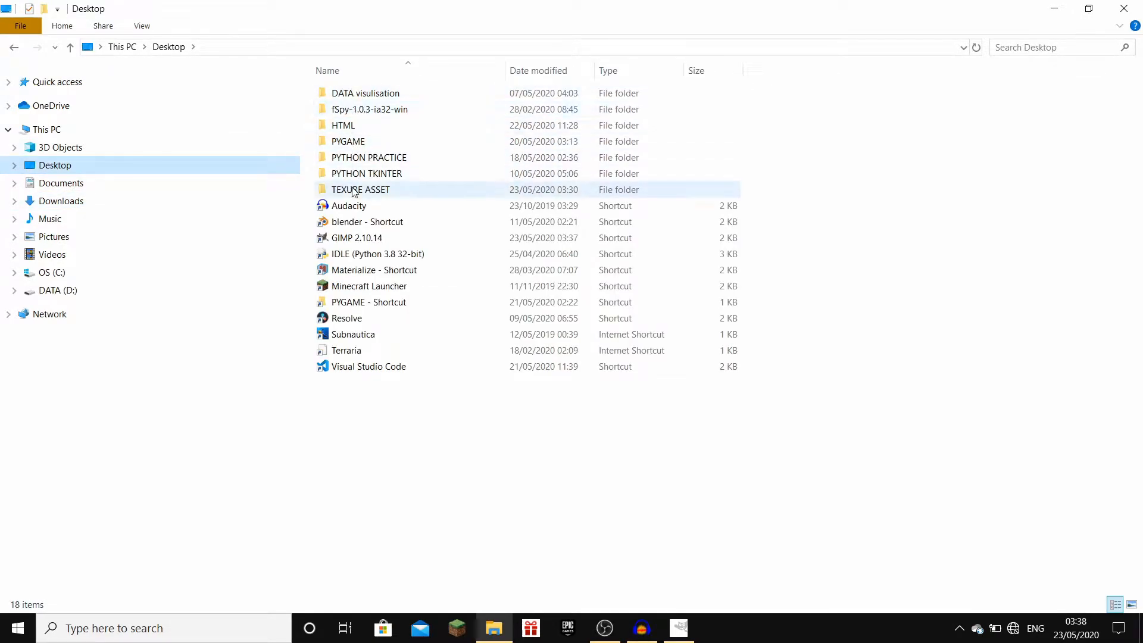
double_click(383, 191)
right_click(371, 186)
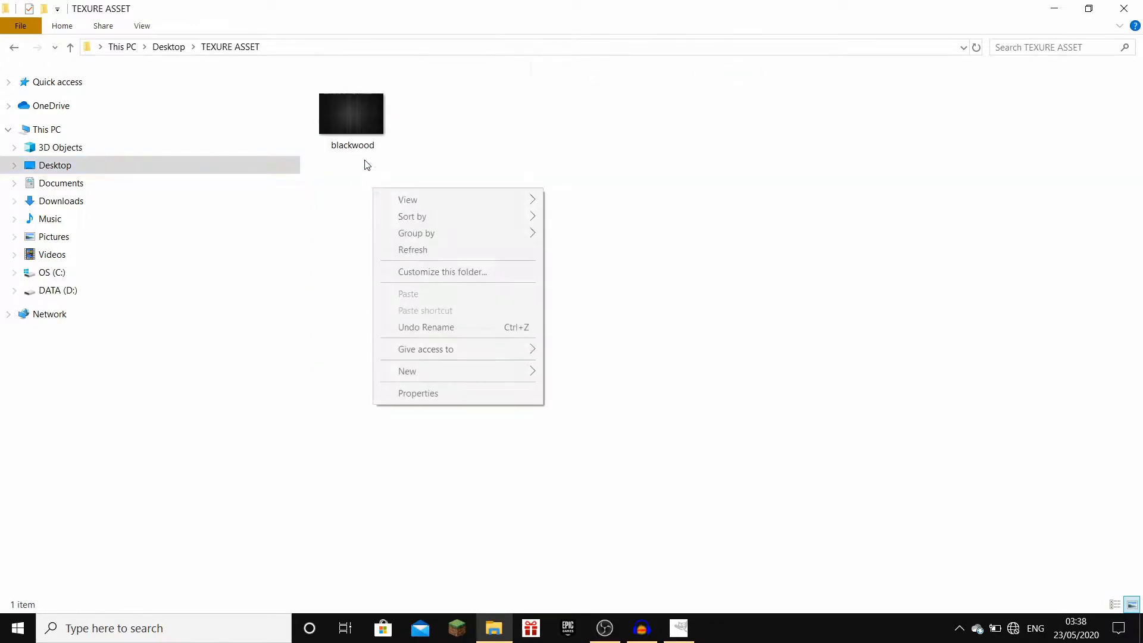
Bring the blackwood image into the GIMP canvas as a layer, converting it to the built-in sRGB color profile.
left_click(350, 129)
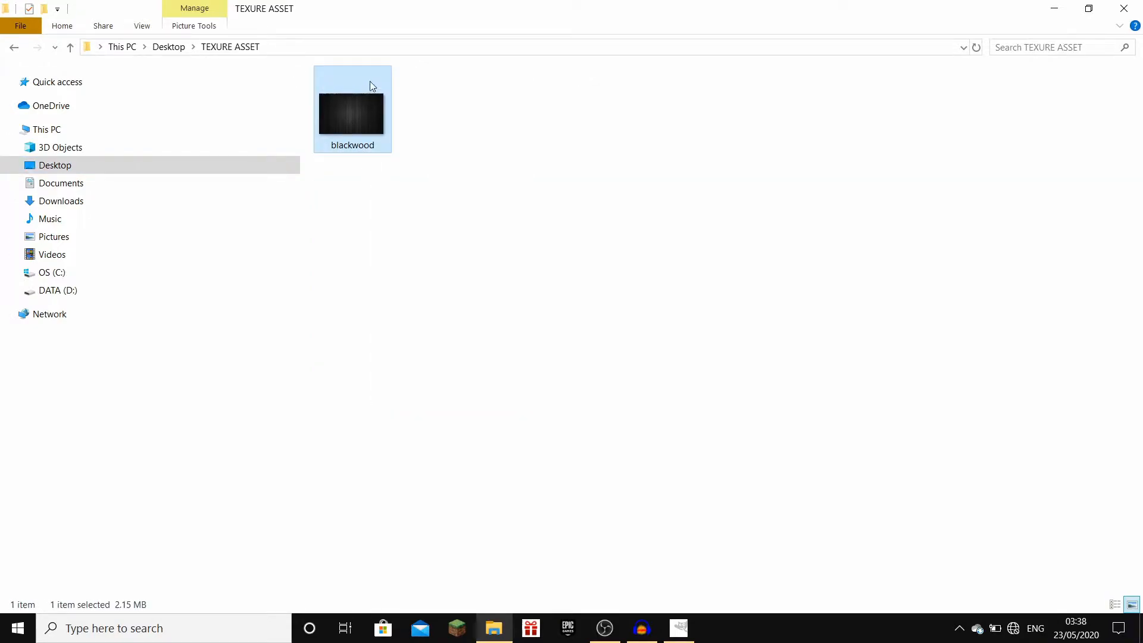
left_click_drag(350, 109, 530, 234)
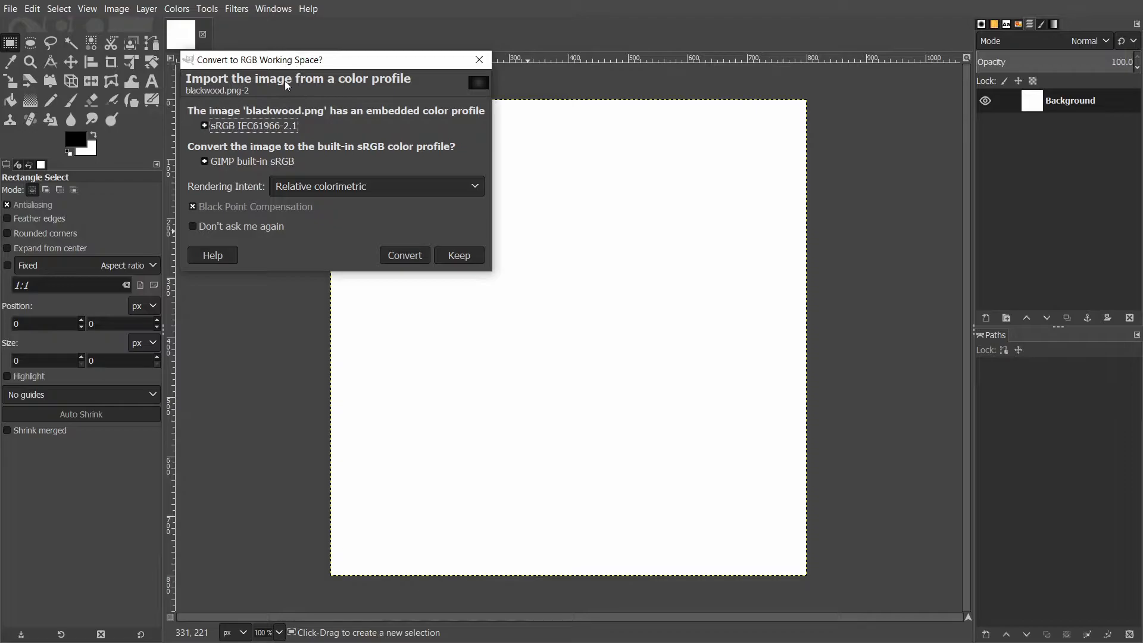
left_click(410, 256)
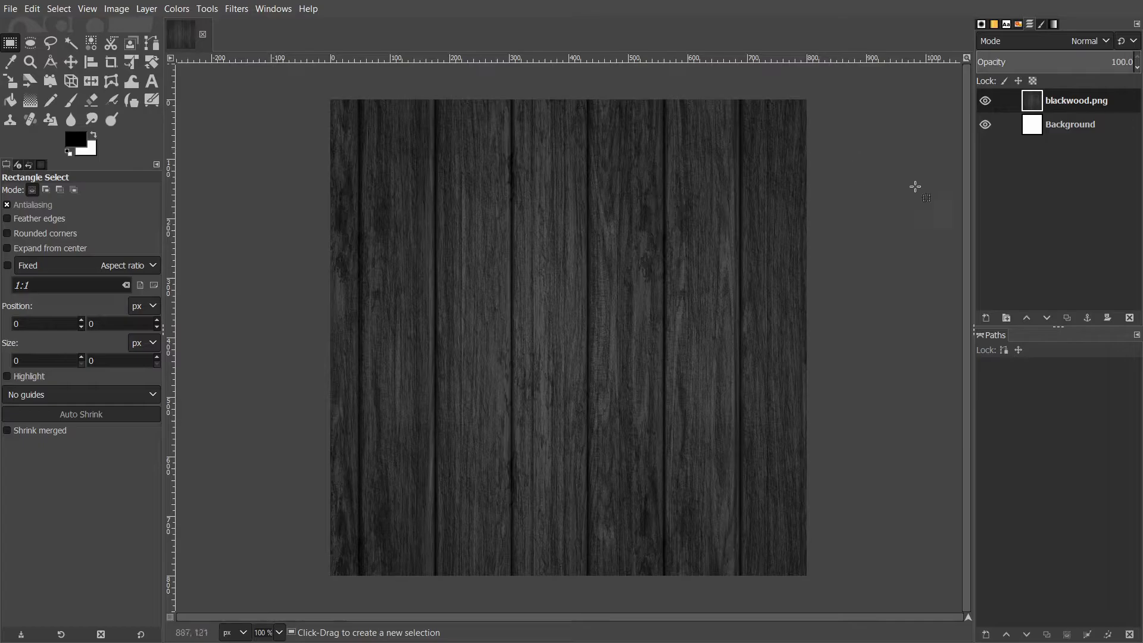
Delete the white Background layer beneath the blackwood.png layer.
left_click(1074, 136)
right_click(1051, 118)
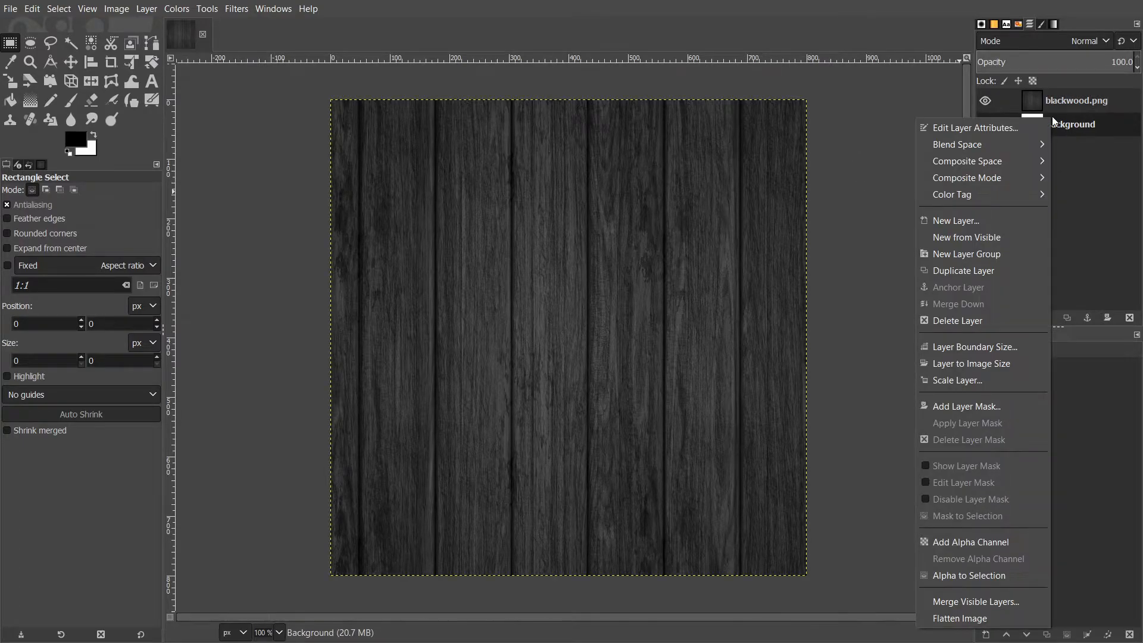
left_click(956, 320)
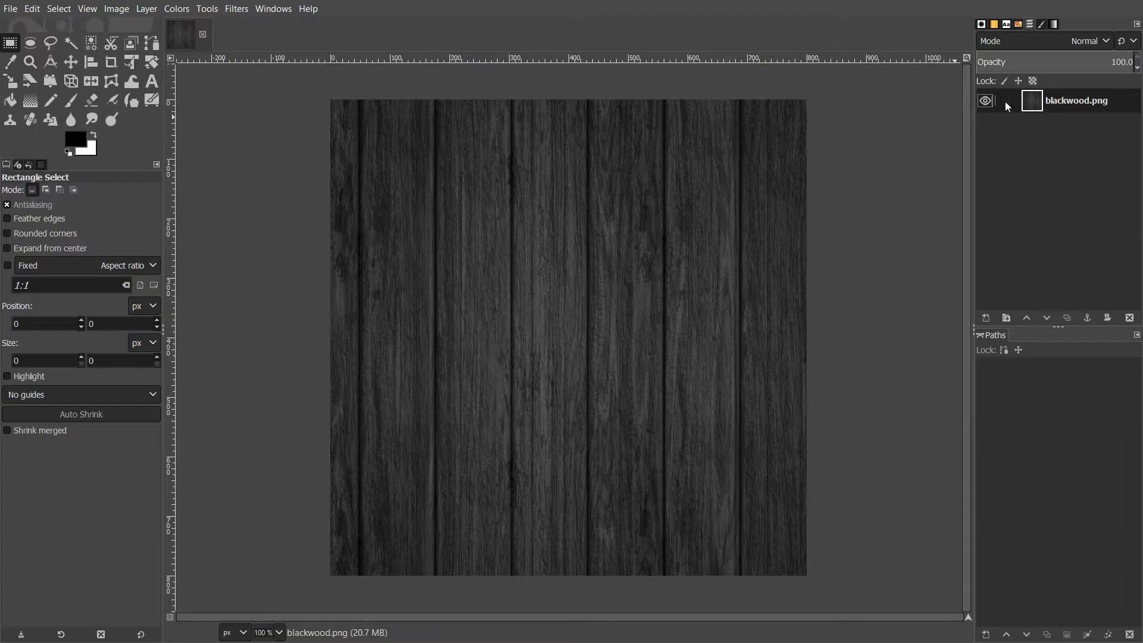
Toggle the blackwood.png layer's visibility off and back on to check the canvas beneath it.
left_click(985, 102)
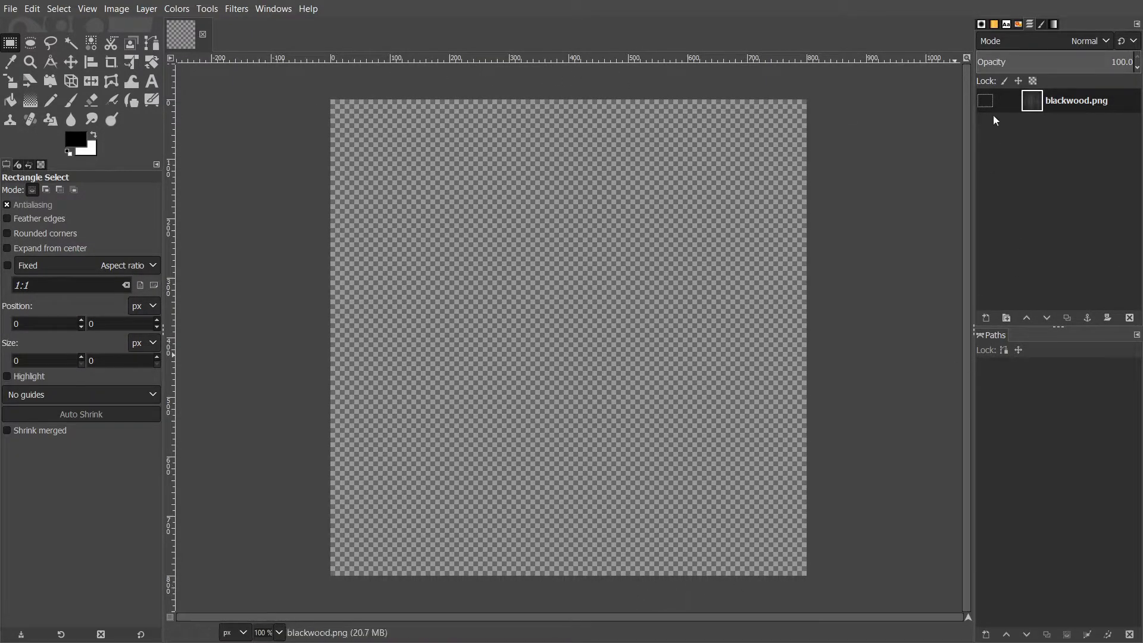
left_click(985, 102)
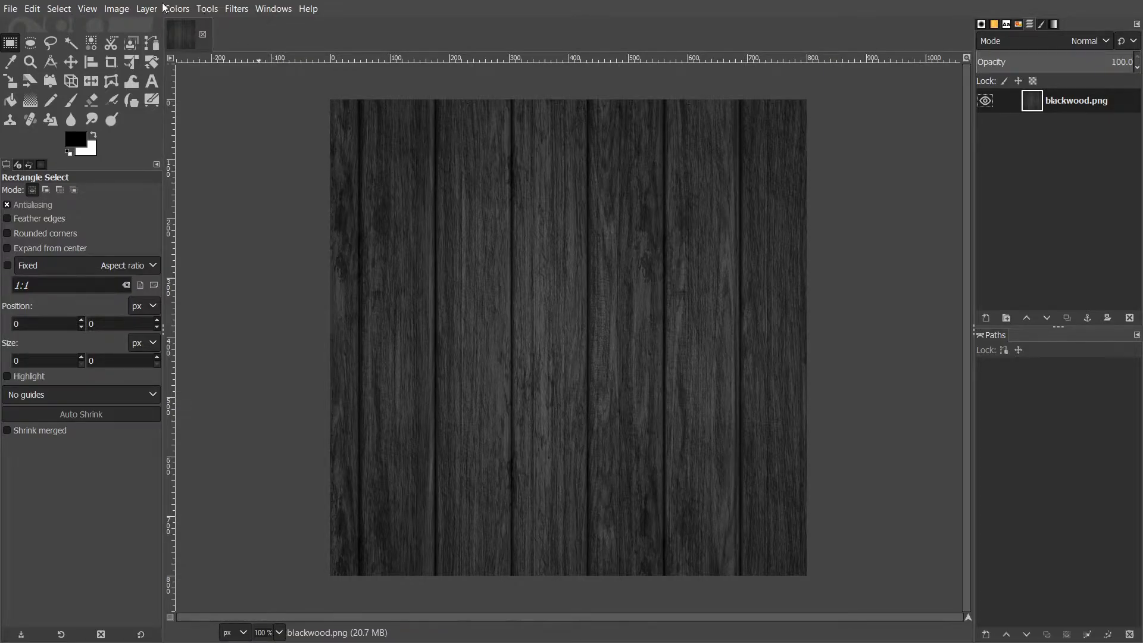
left_click(237, 9)
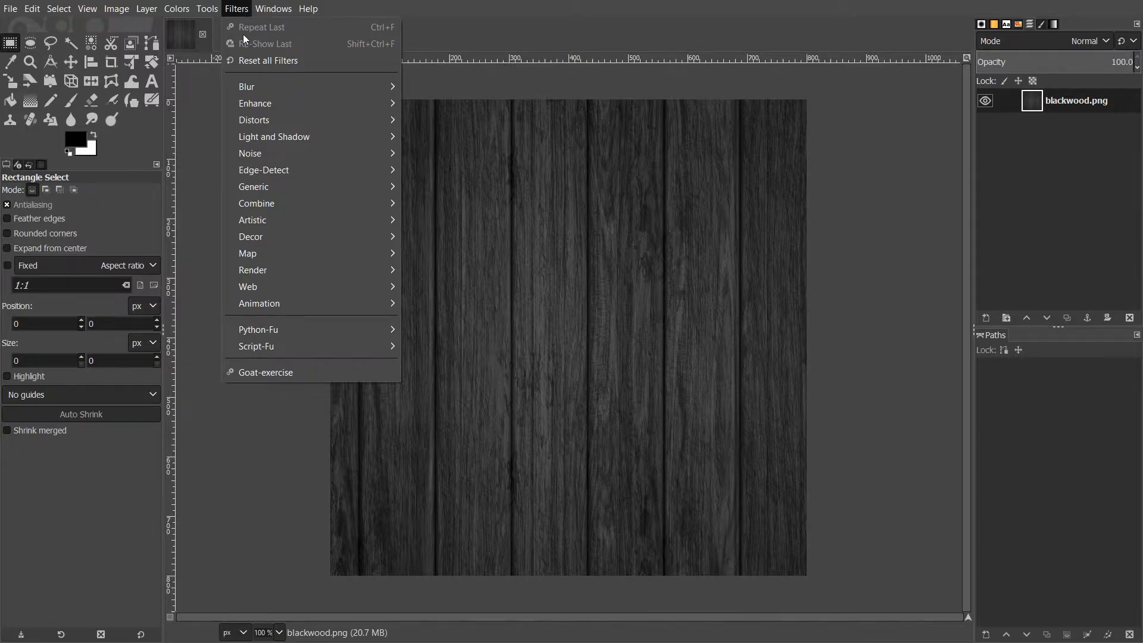
mouse_move(253, 87)
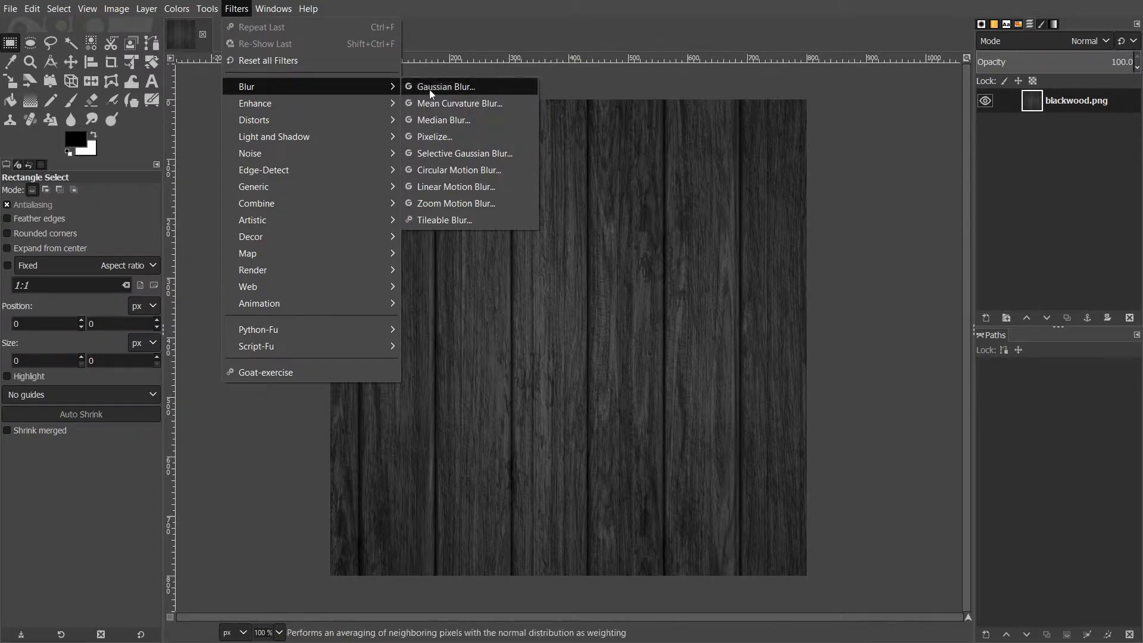
left_click(445, 86)
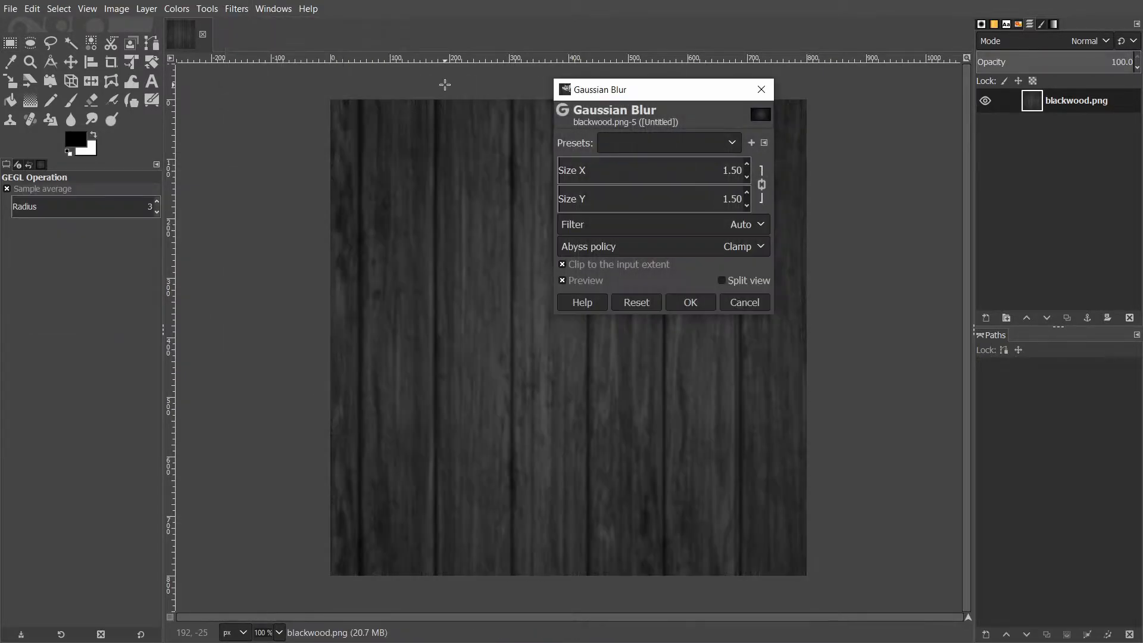
left_click_drag(598, 95, 720, 216)
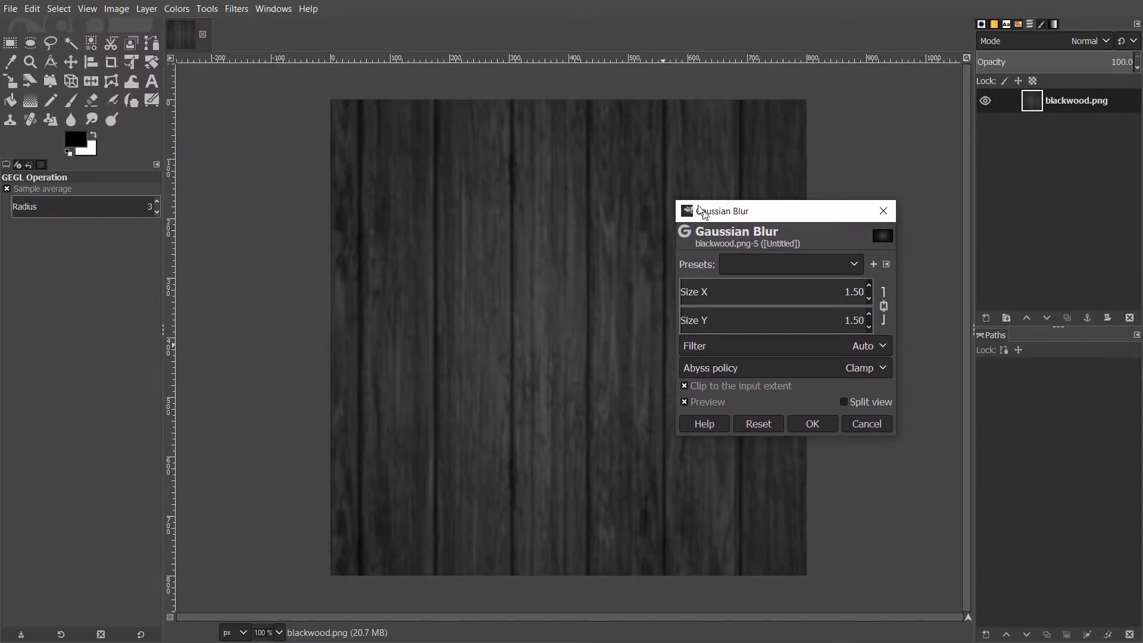
left_click_drag(705, 212, 624, 182)
left_click_drag(762, 266, 765, 266)
key("BackSpace")
type(".77")
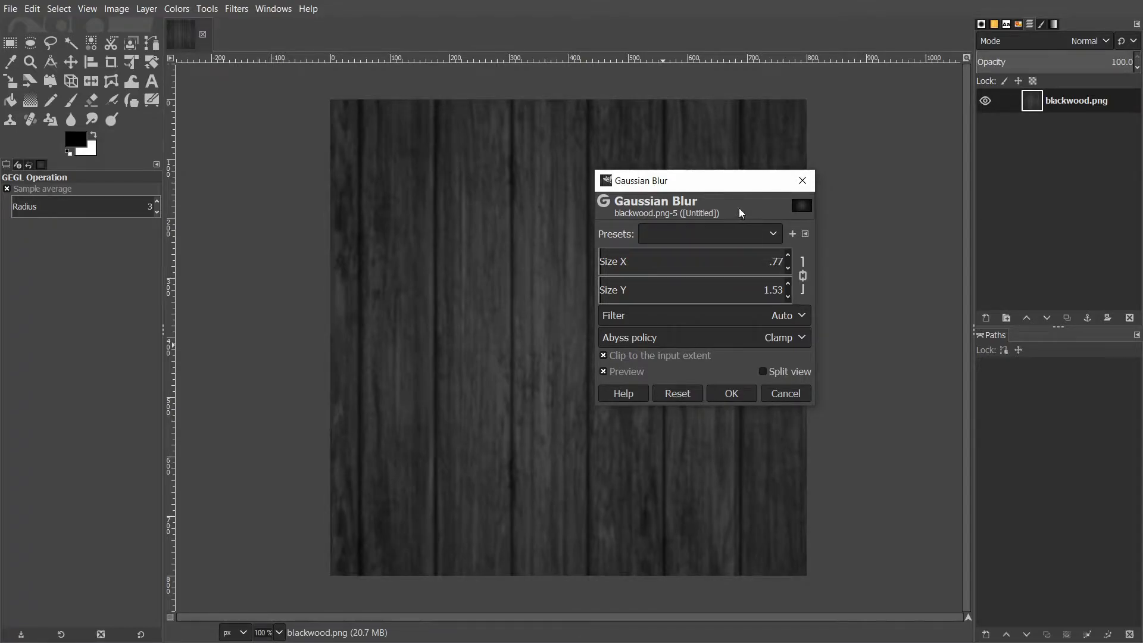
key("BackSpace")
left_click_drag(782, 264, 768, 265)
type("1")
left_click_drag(630, 185, 516, 144)
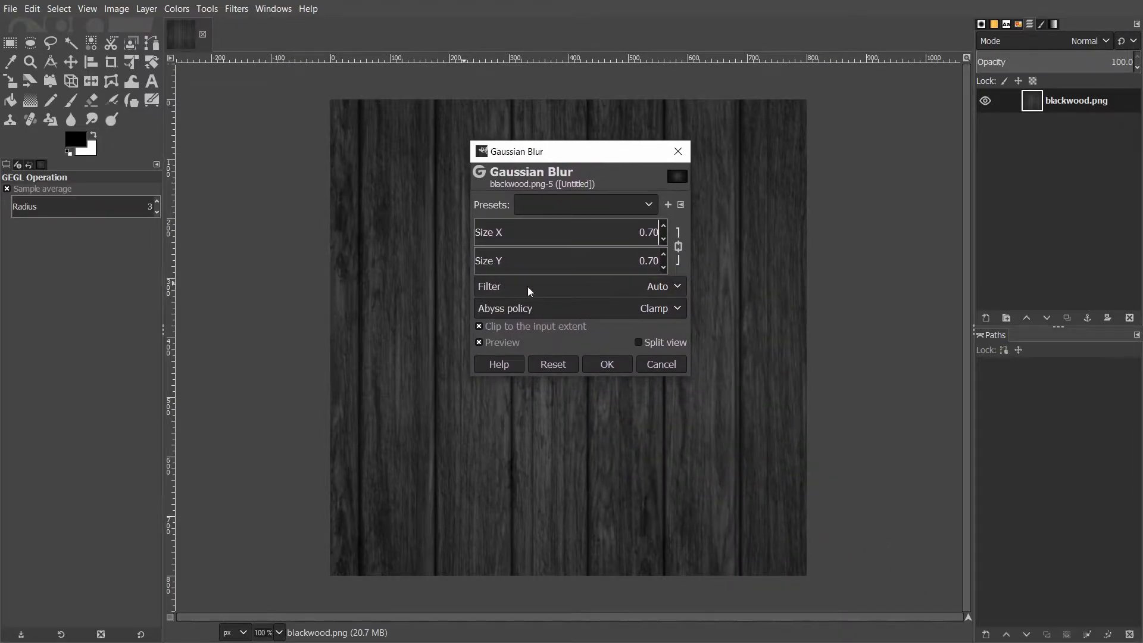
key("Escape")
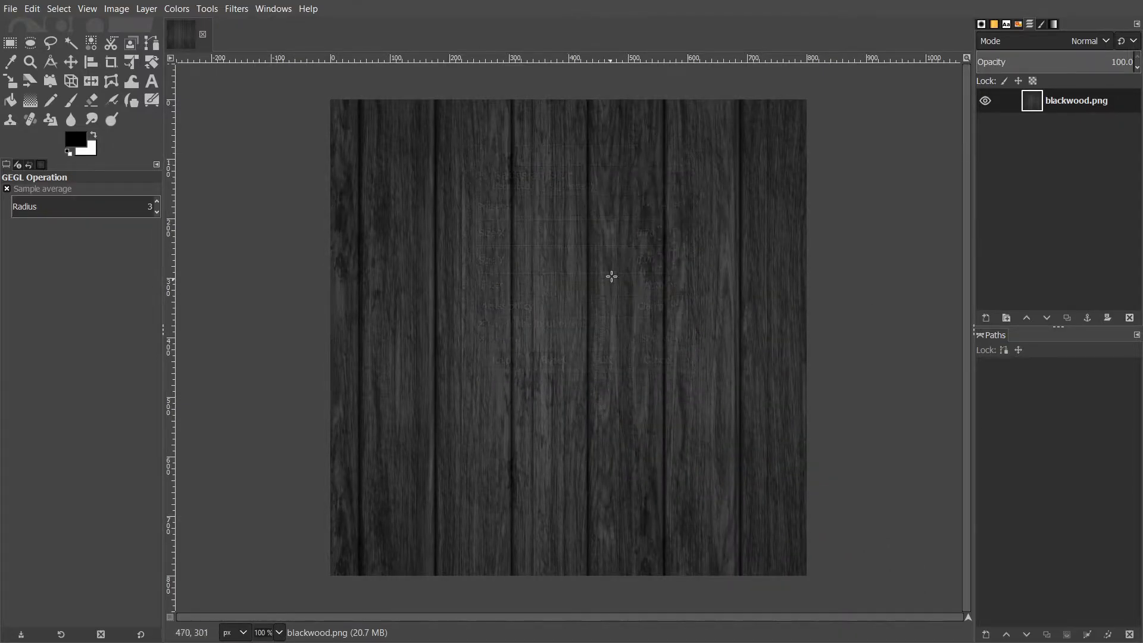
Apply a Gaussian Blur to the blackwood.png layer by repeating the last filter.
left_click(233, 9)
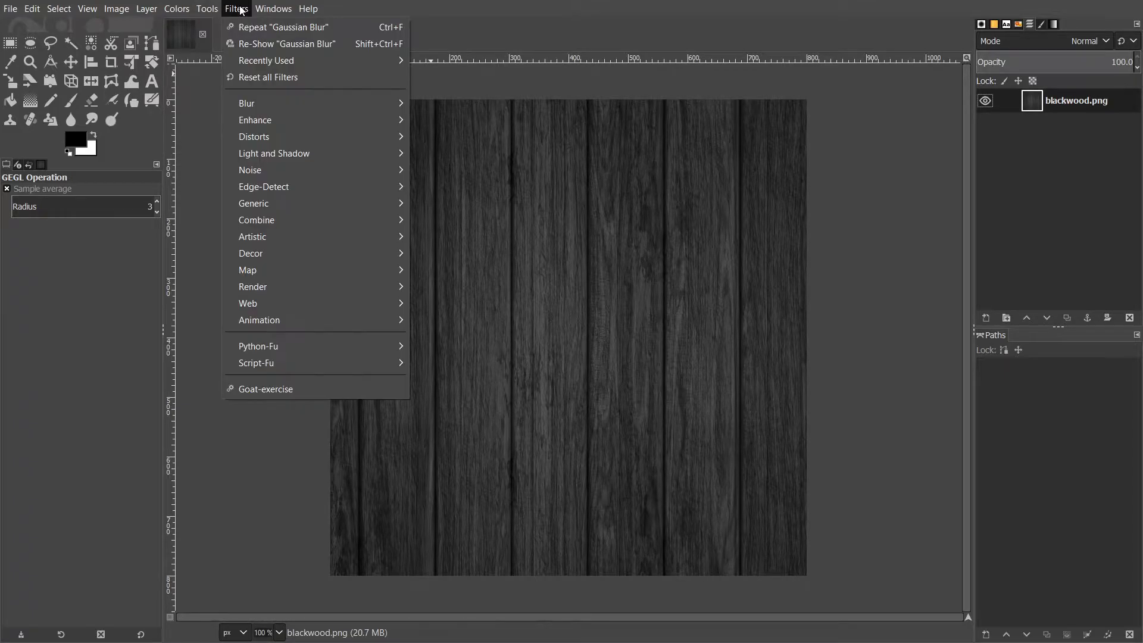
left_click(269, 27)
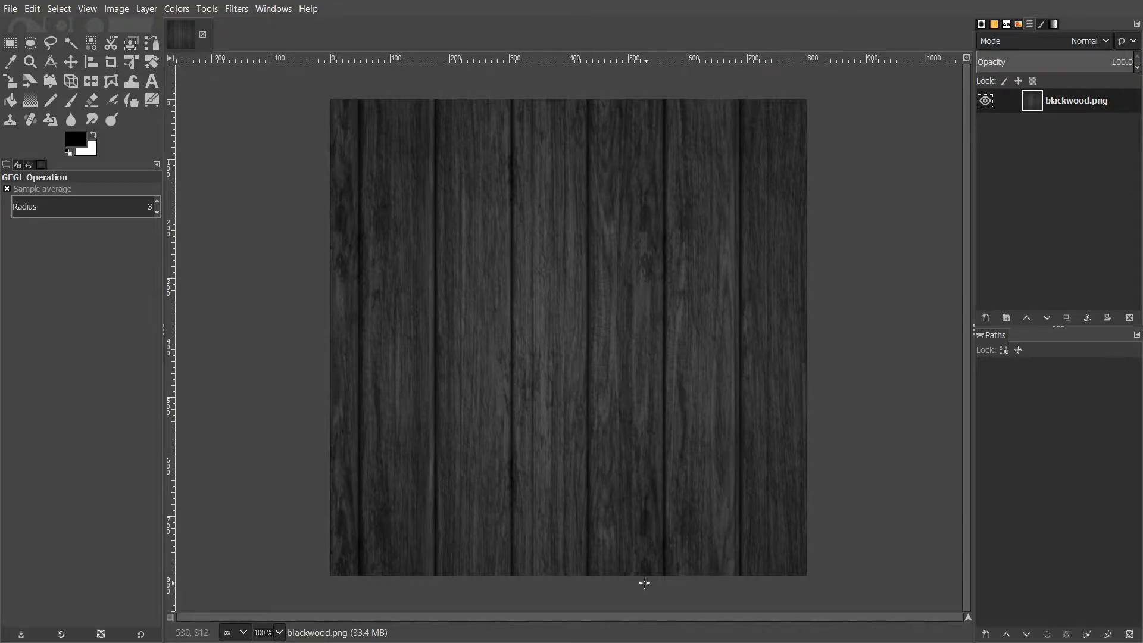
Apply the Bump Map filter with its default settings to the blackwood.png layer.
left_click(236, 9)
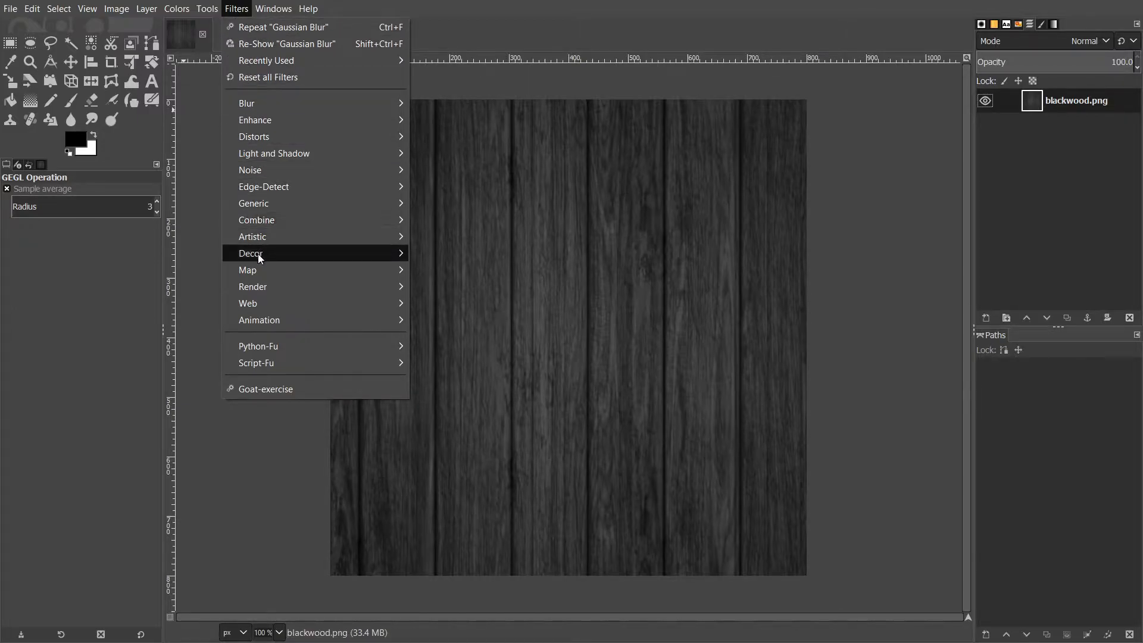
mouse_move(250, 274)
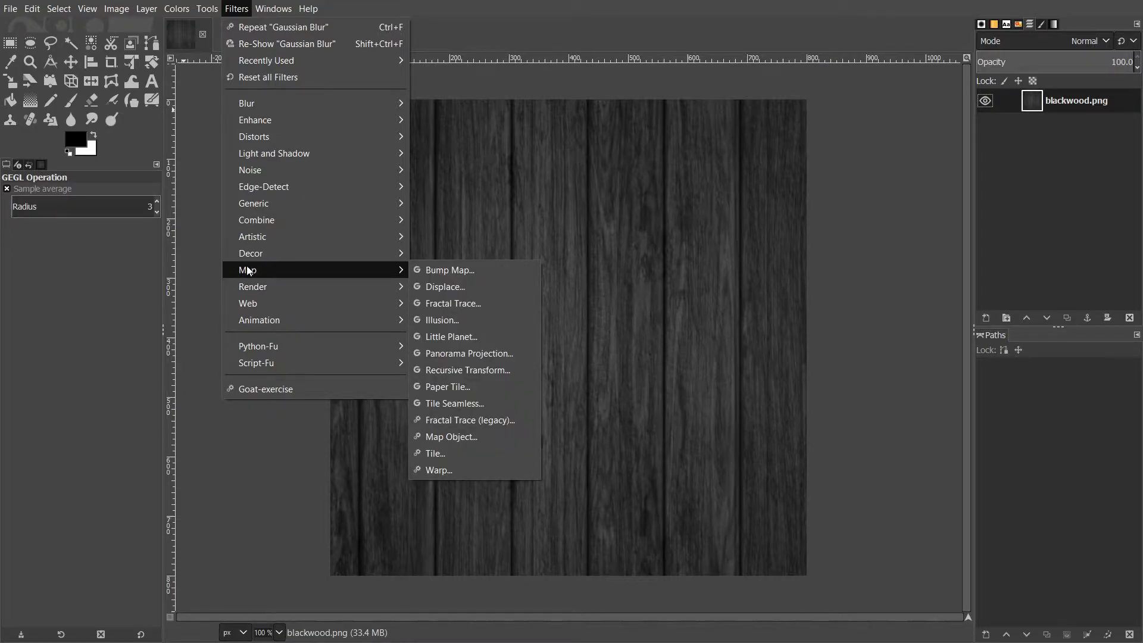
left_click(445, 270)
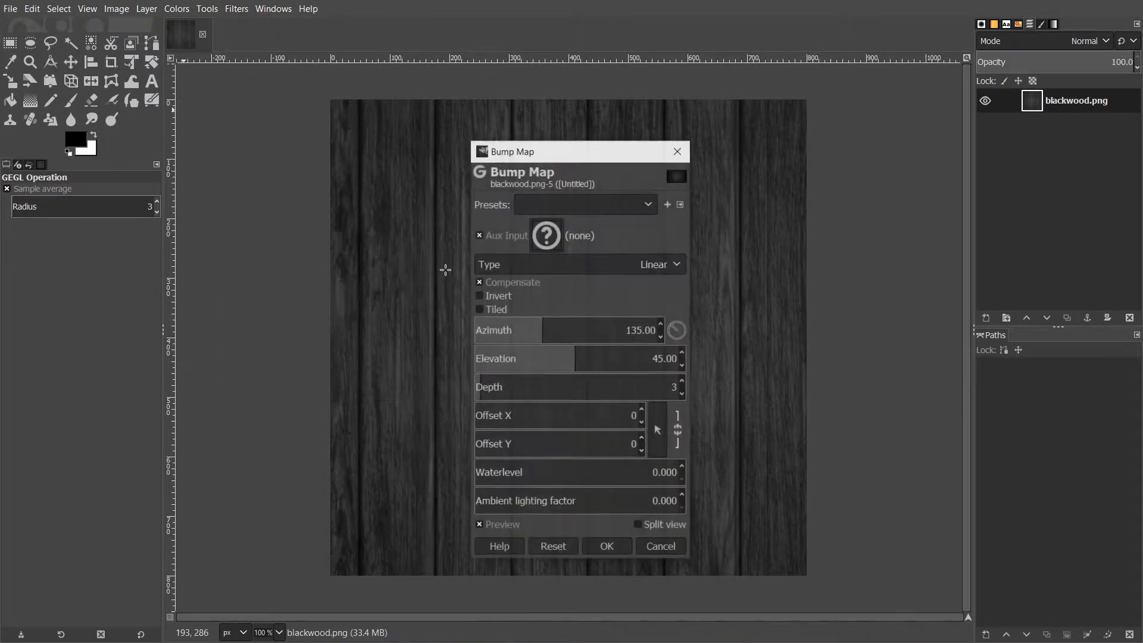
left_click_drag(506, 158, 513, 108)
left_click(549, 147)
left_click(580, 177)
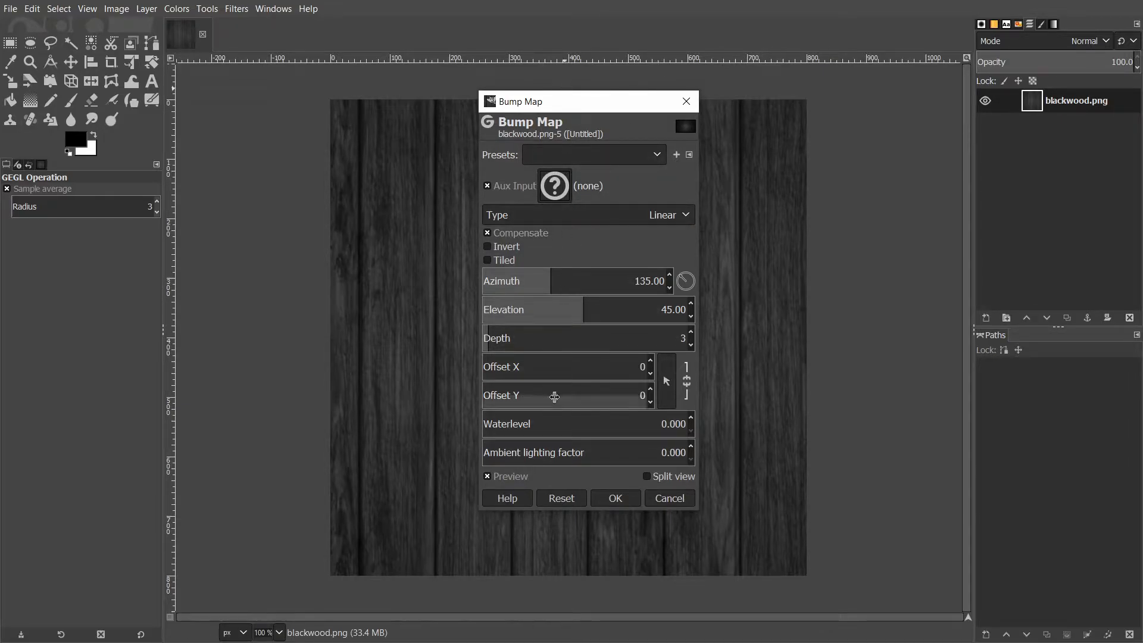
left_click(617, 498)
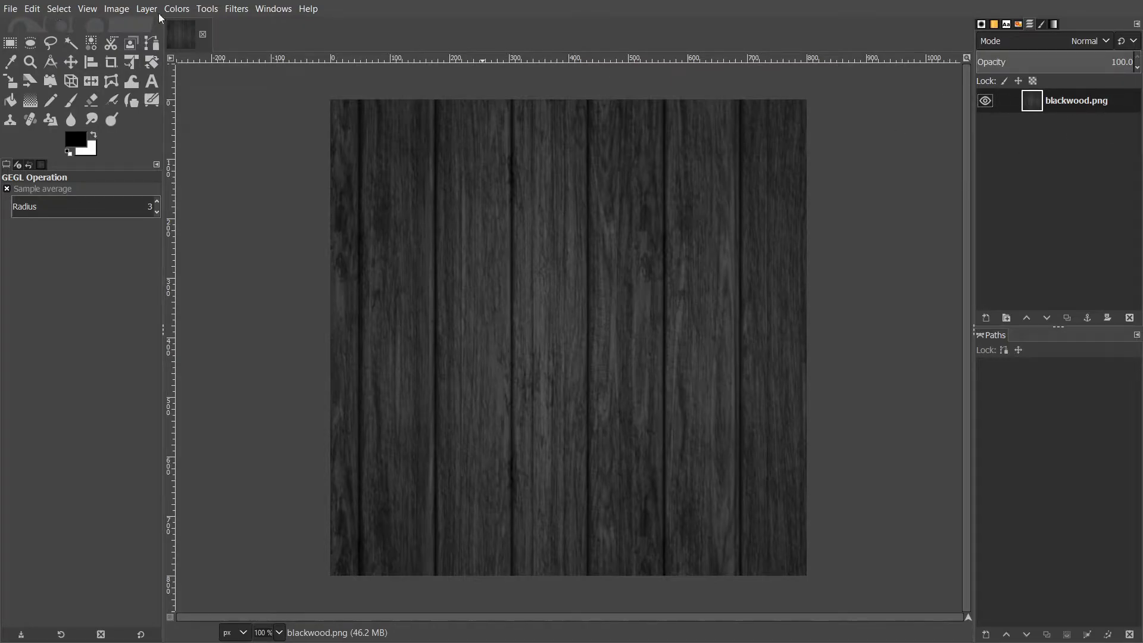
Apply the Tile Seamless filter to the blackwood.png layer.
left_click(236, 9)
left_click(239, 13)
left_click(239, 15)
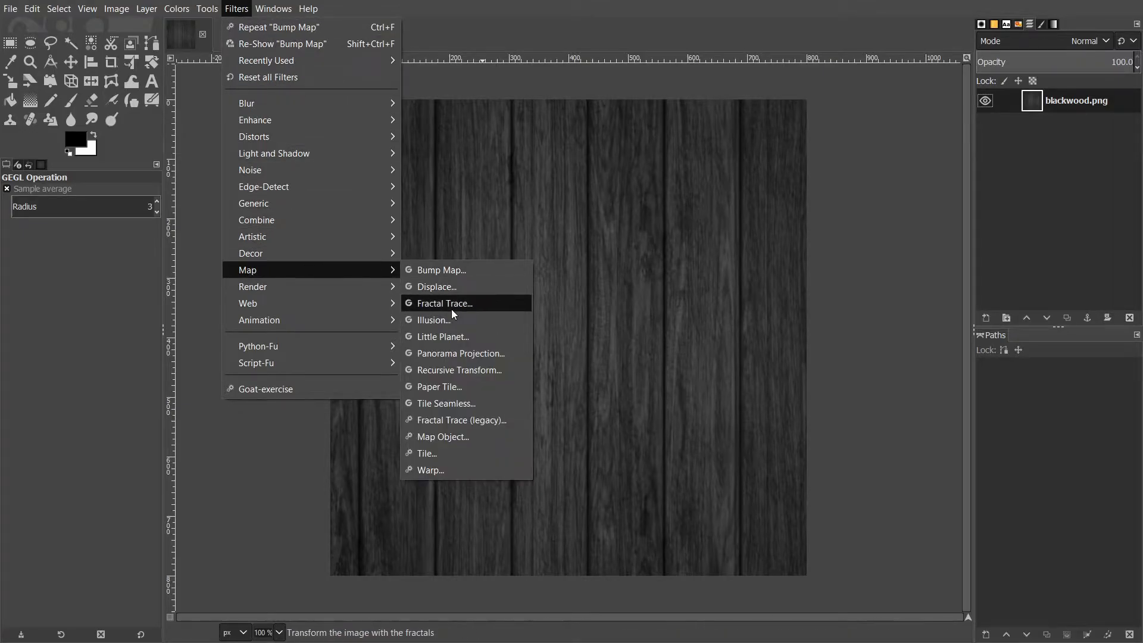
left_click(441, 403)
left_click(619, 192)
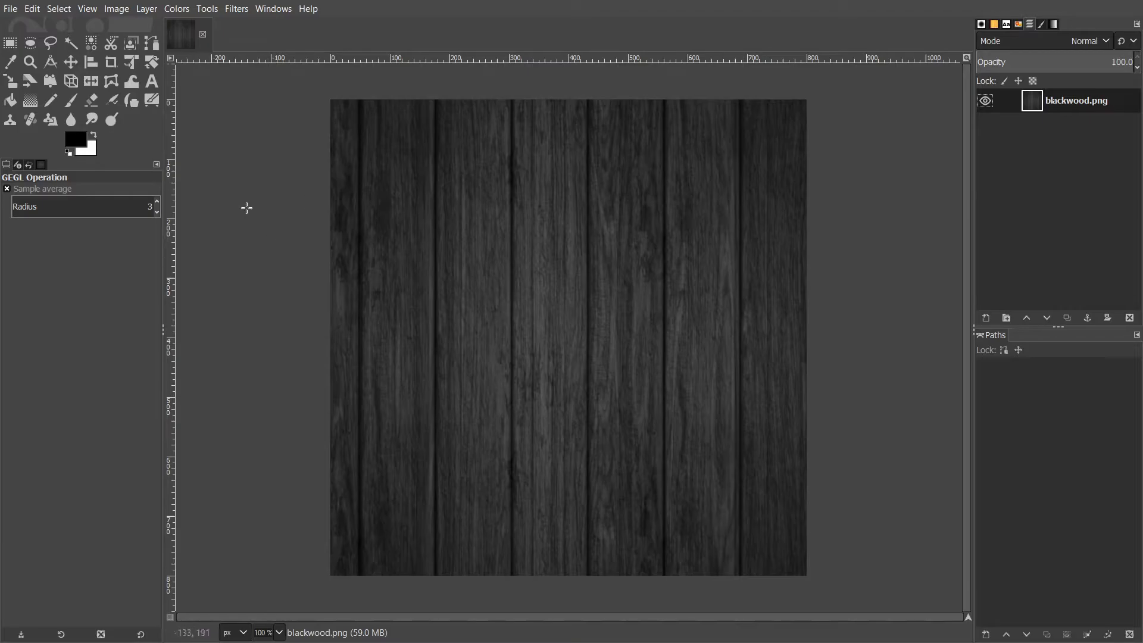
Start exporting the image and choose the TEXURE ASSET folder on the Desktop as the destination.
left_click(11, 9)
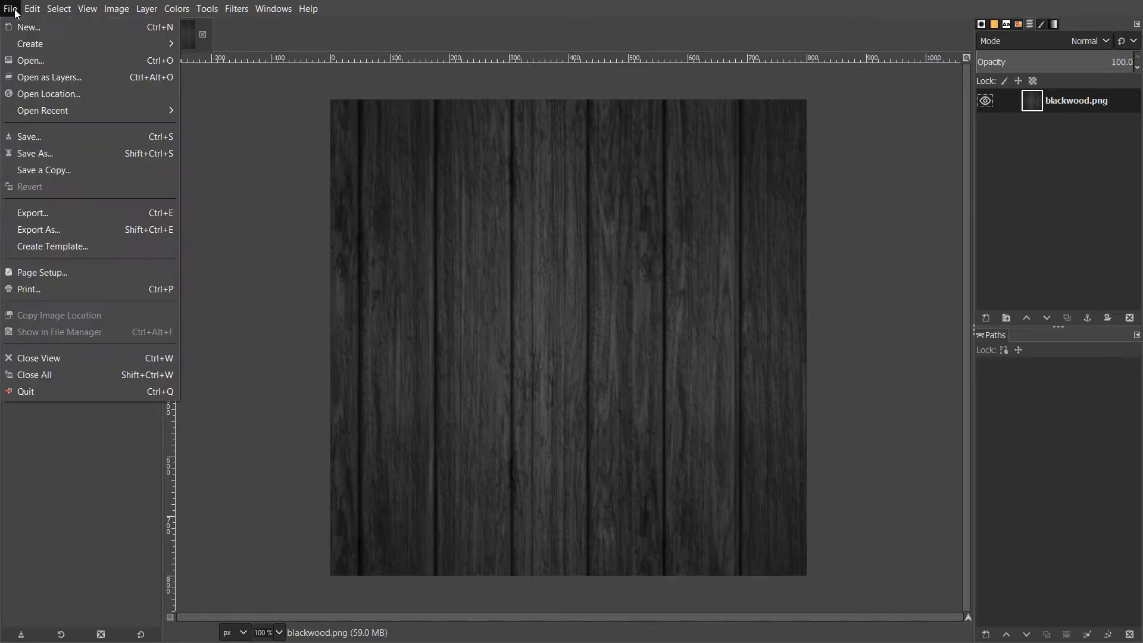
left_click(41, 211)
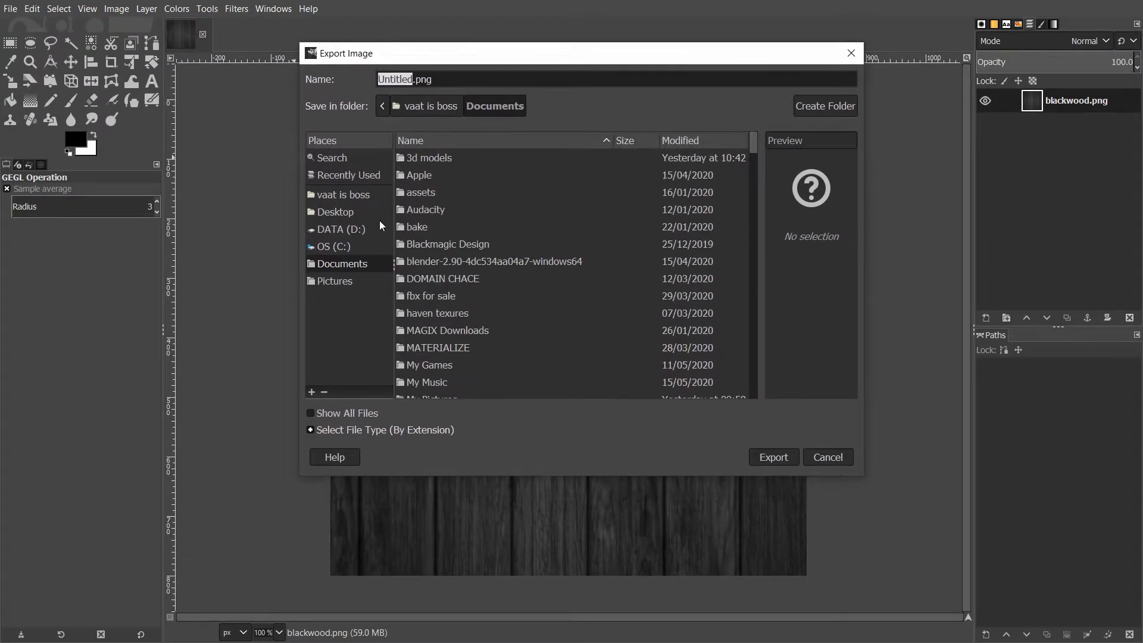
left_click(331, 213)
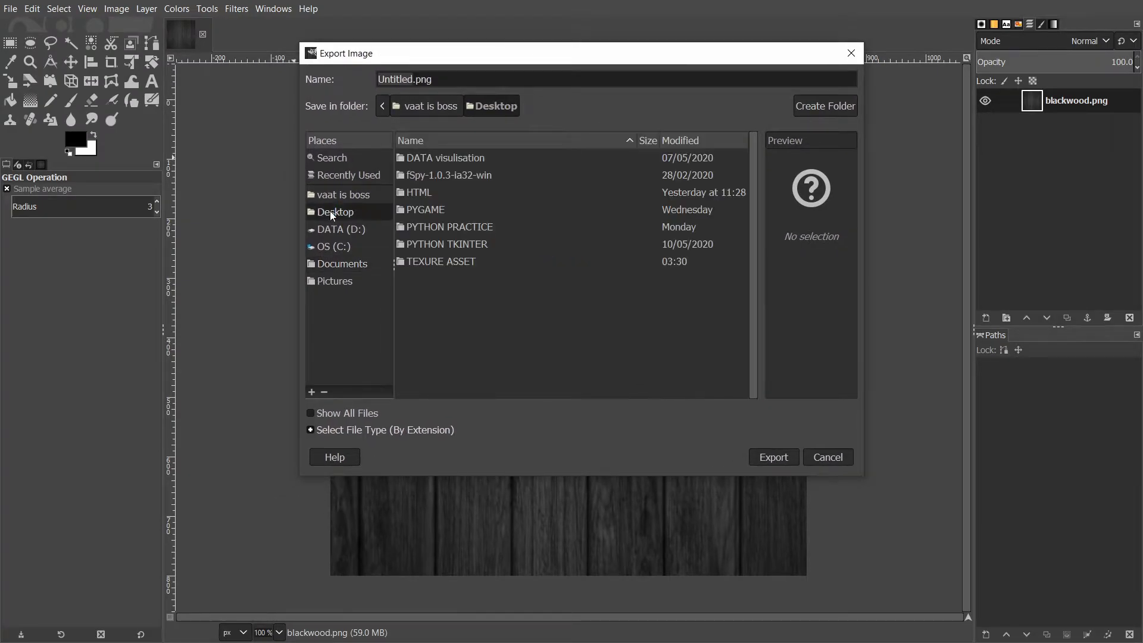
left_click(432, 263)
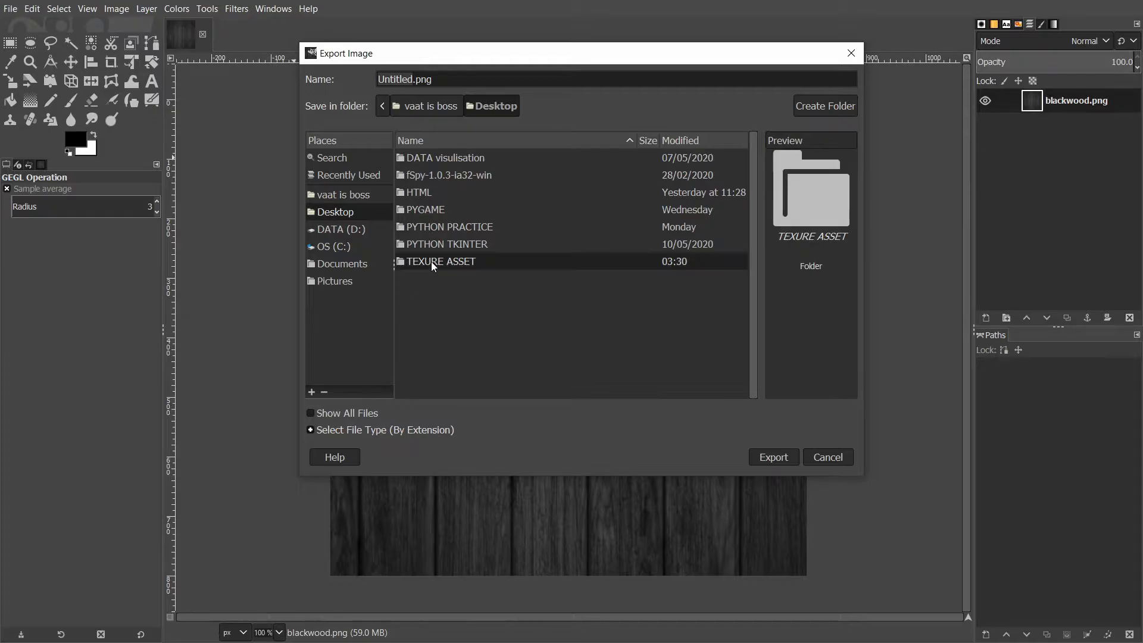
left_click(779, 458)
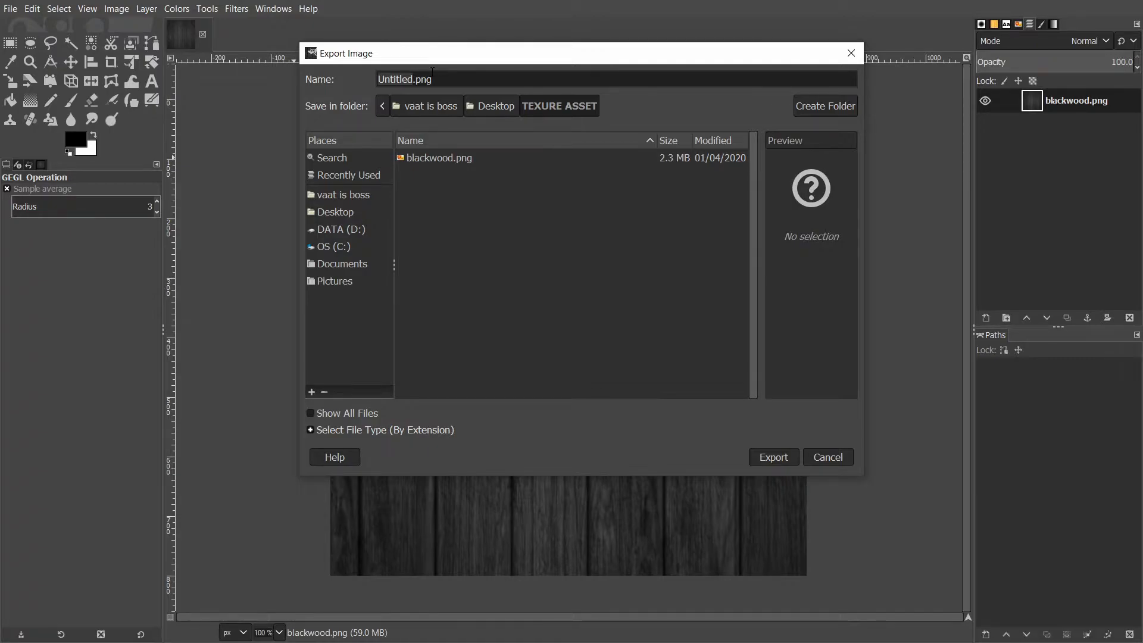
Name the export "black wood edit.png" and export it as a PNG, accepting the export options.
left_click(415, 79)
key("BackSpace")
key("BackSpace")
key("BackSpace")
key("BackSpace")
key("BackSpace")
key("BackSpace")
key("BackSpace")
key("BackSpace")
key("BackSpace")
type("bl")
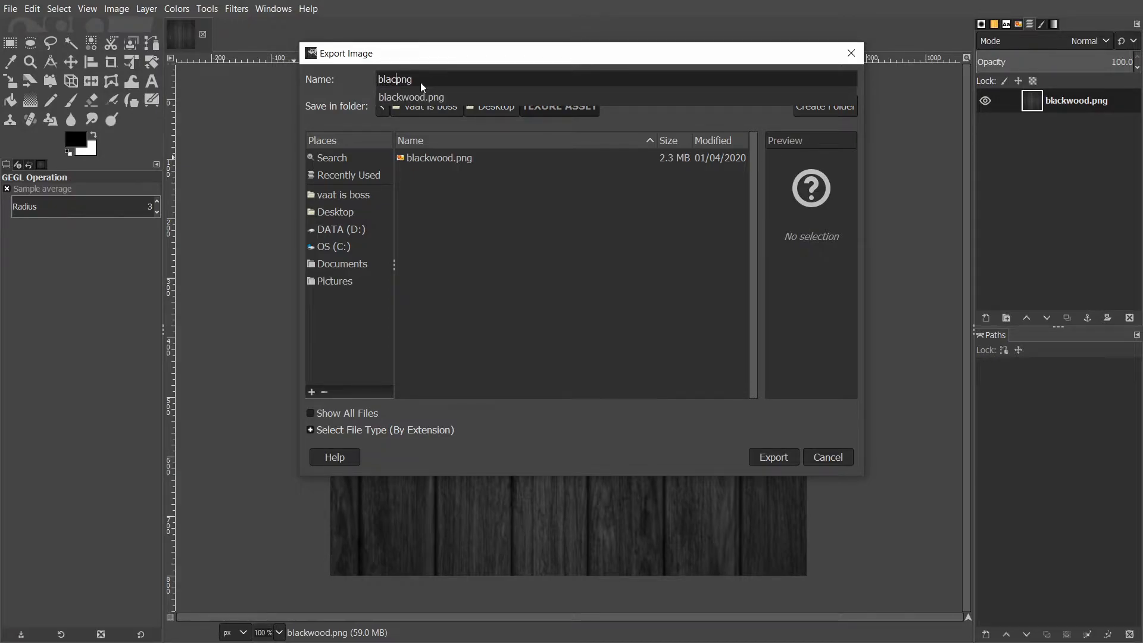
type("ack wood edit.")
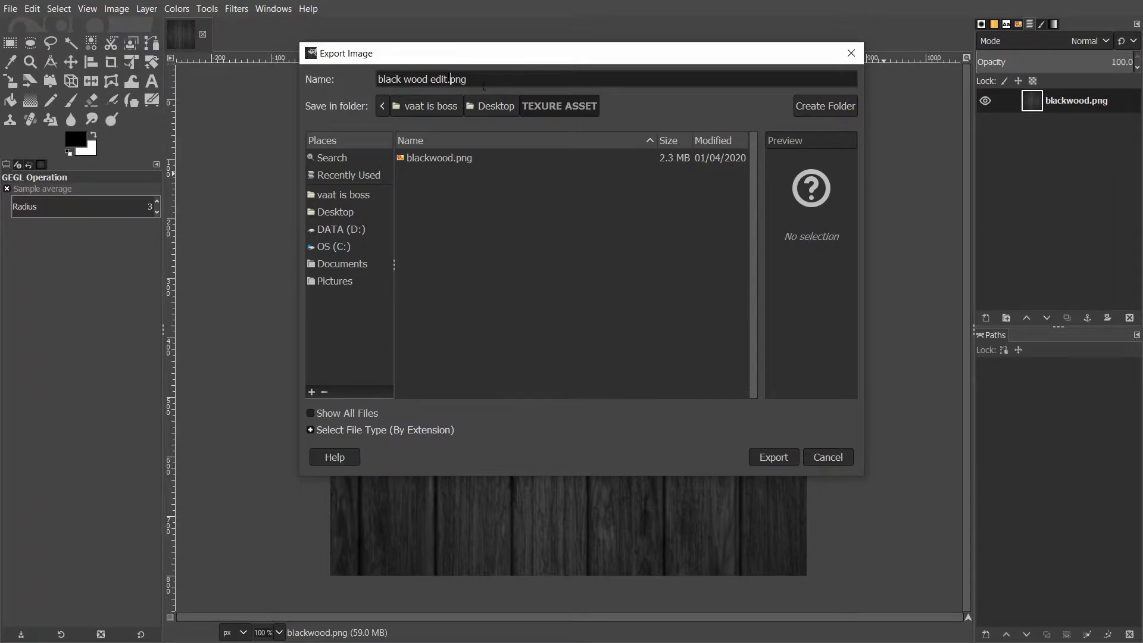
key("Return")
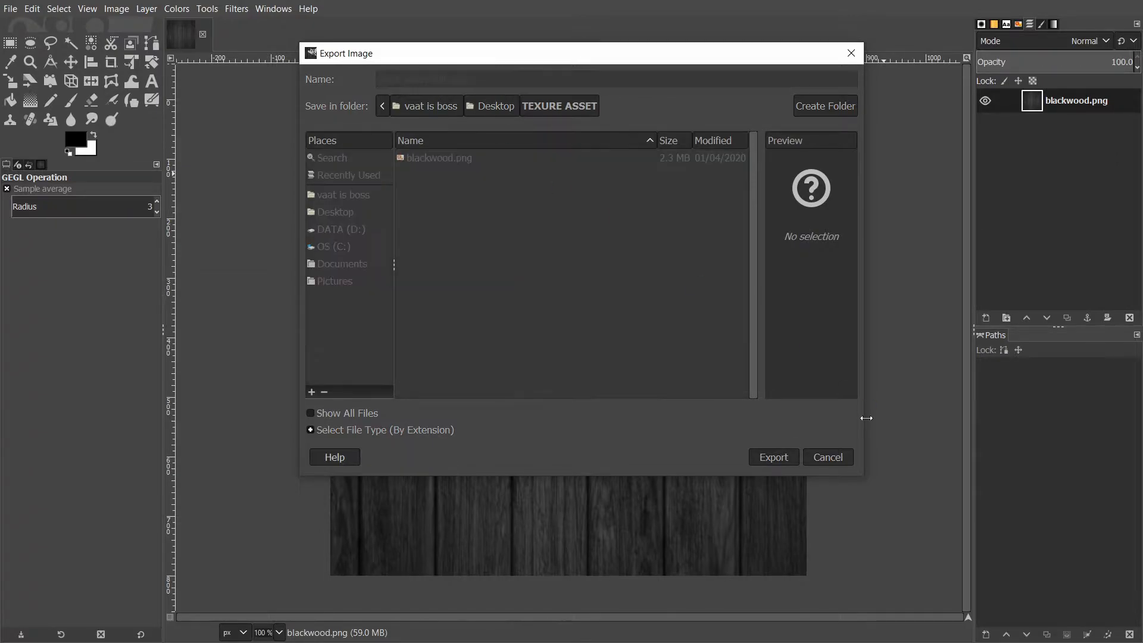
left_click_drag(548, 179, 550, 110)
left_click(602, 429)
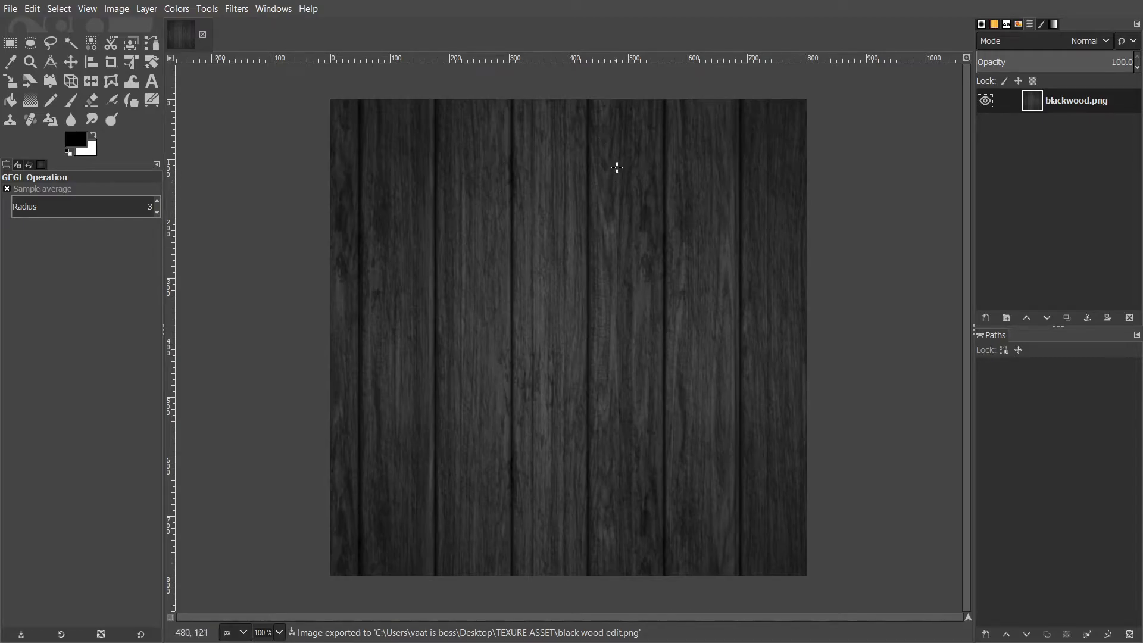
Close GIMP and discard the unsaved changes to the image.
key("super")
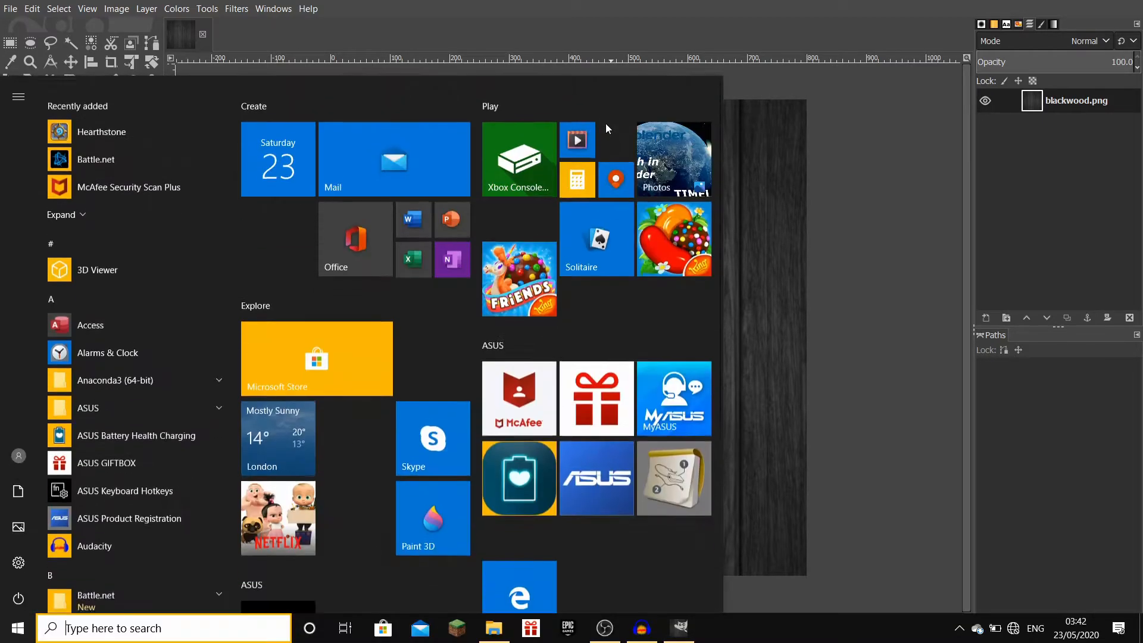
right_click(679, 623)
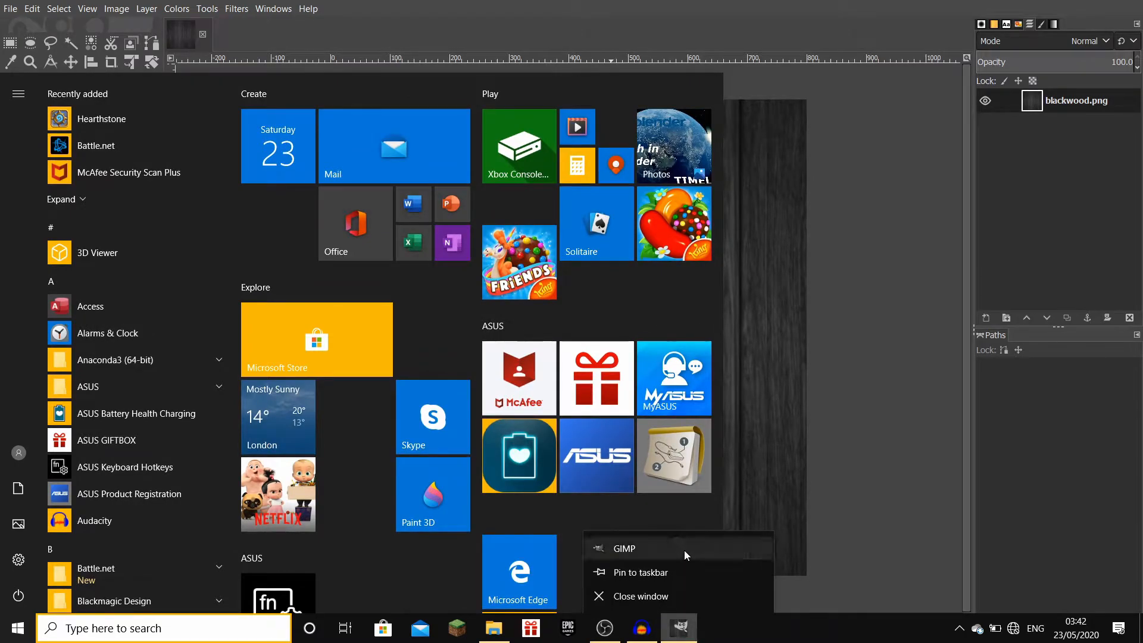
left_click(638, 594)
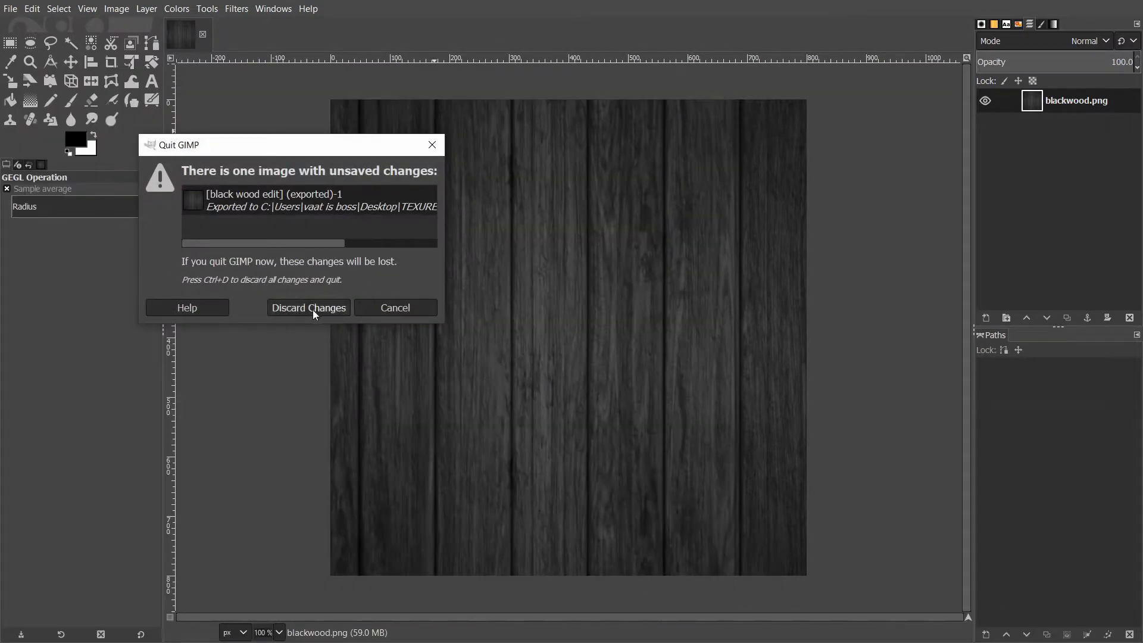
left_click_drag(206, 144, 375, 108)
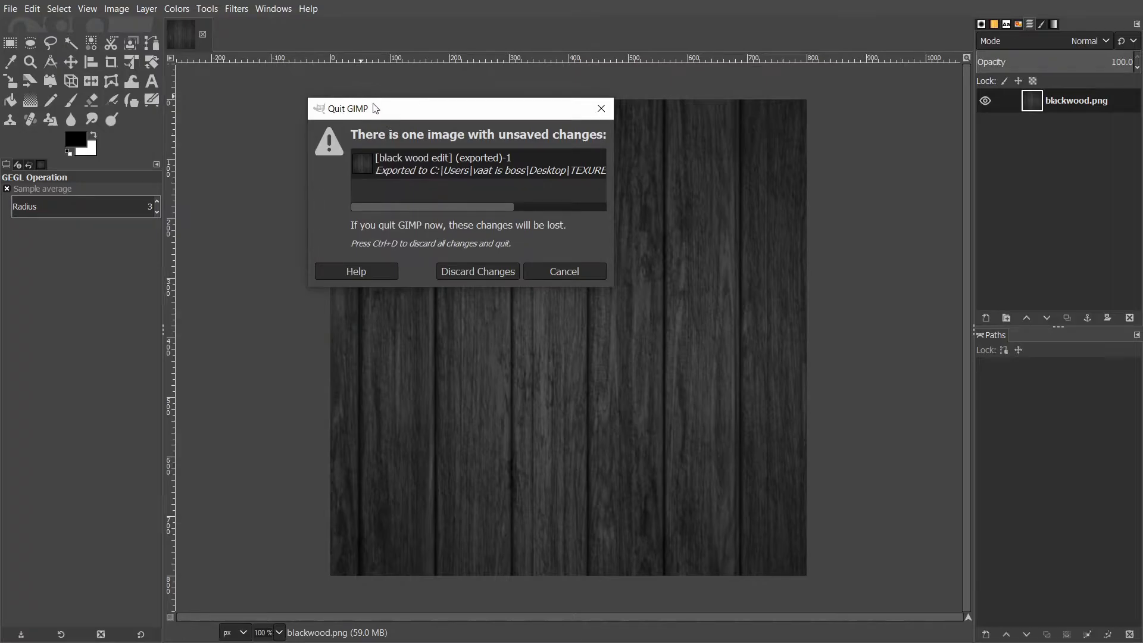
left_click(479, 275)
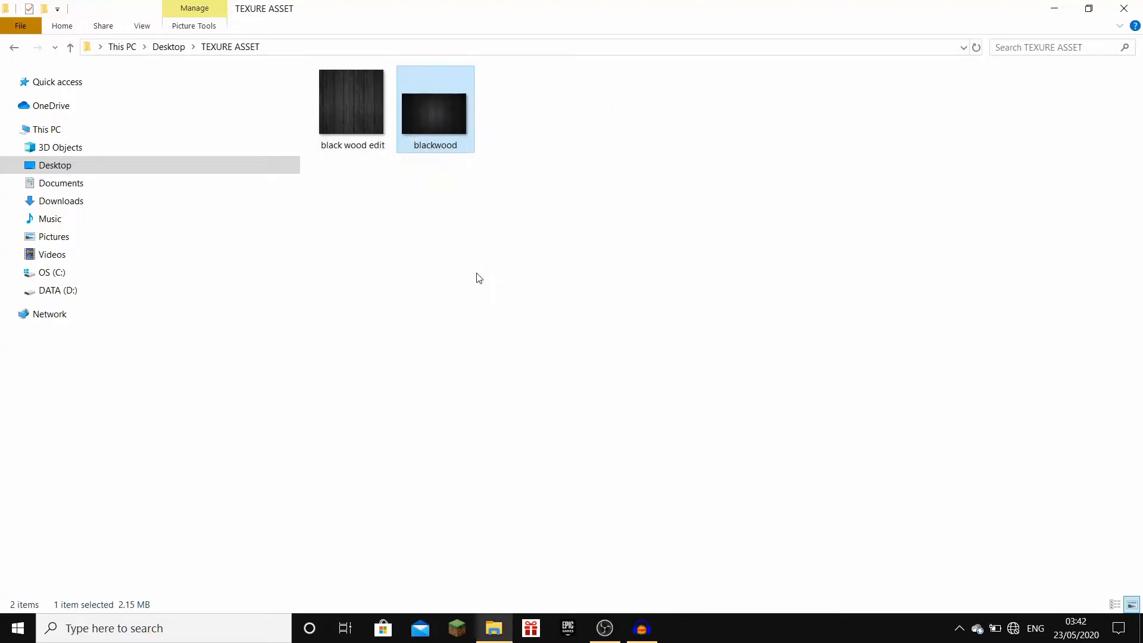
Open the black wood edit image in the TEXURE ASSET folder and compare it with the original blackwood picture.
double_click(351, 96)
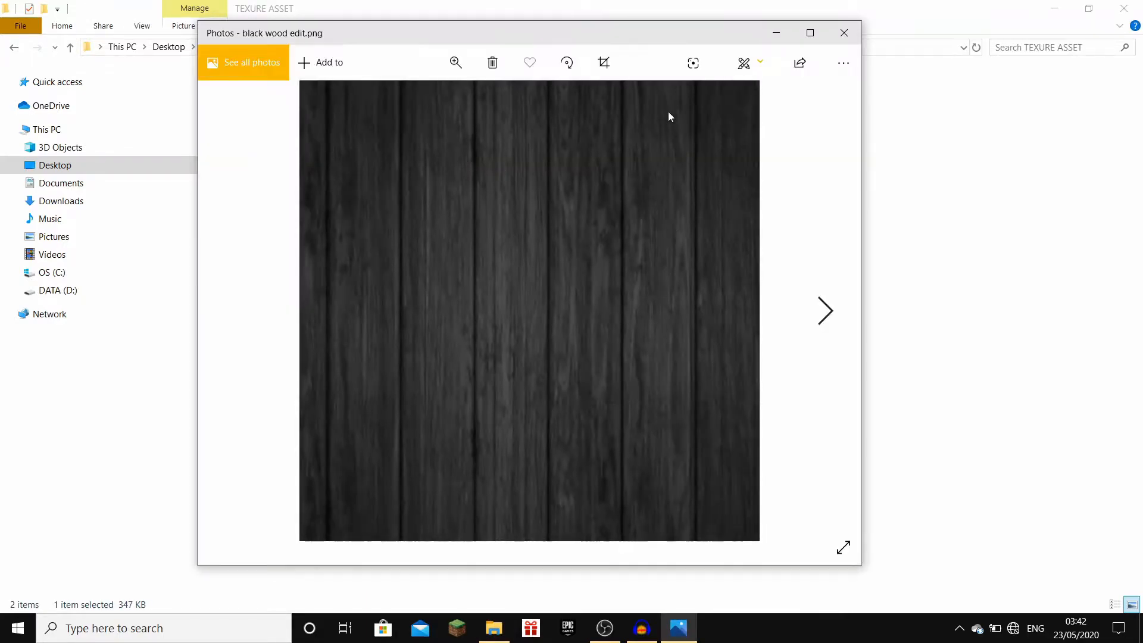
key("Right")
key("Left")
key("Right")
key("Left")
key("Right")
key("Left")
left_click(844, 34)
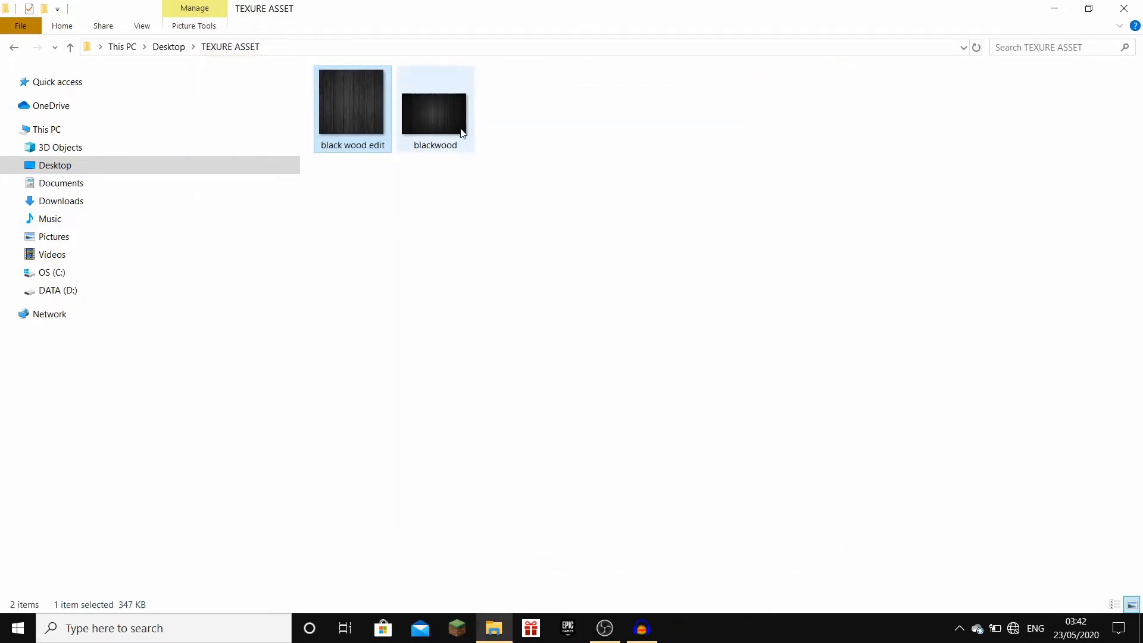
Close the TEXURE ASSET folder window and return to the desktop.
left_click(1123, 9)
right_click(320, 126)
left_click(356, 170)
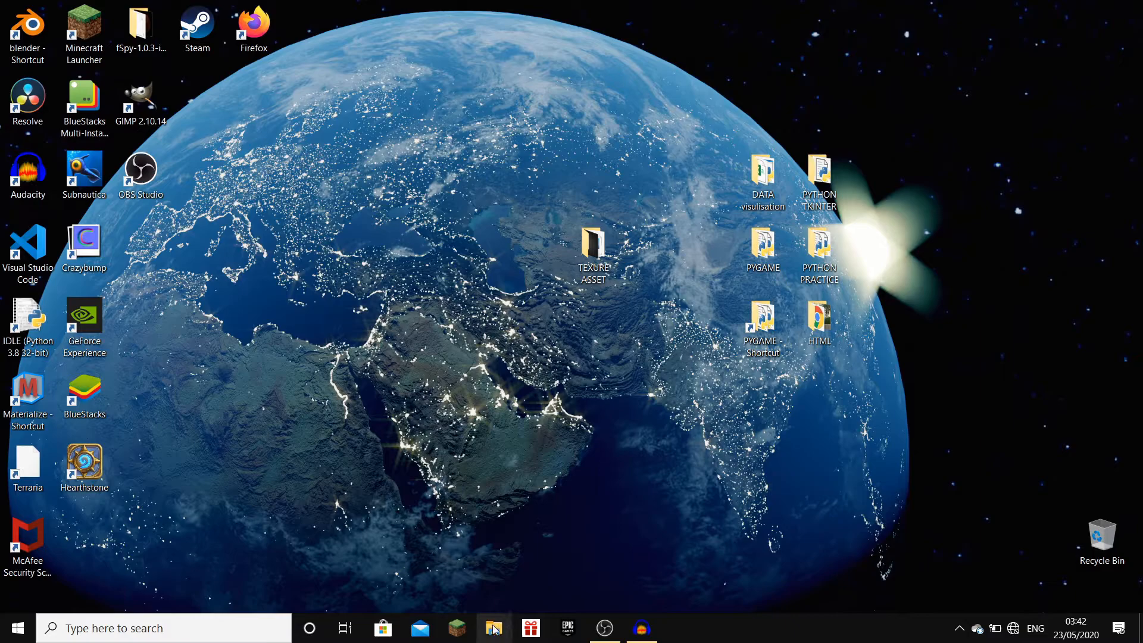
Open the OVERVIEW folder on the DATA (D:) drive in File Explorer.
left_click(493, 629)
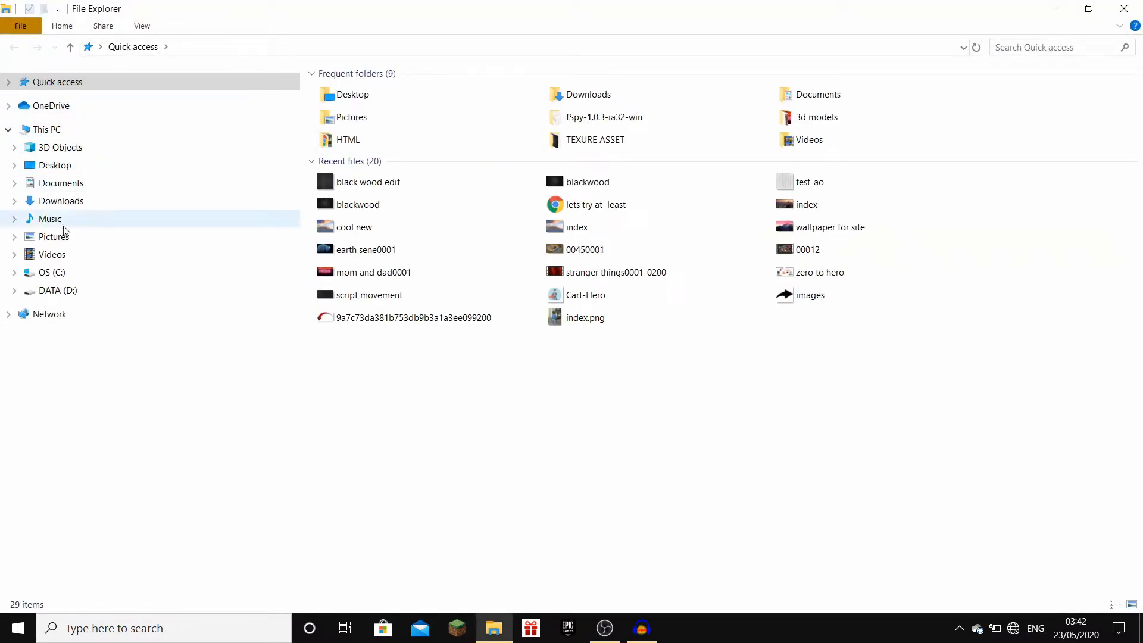
left_click(55, 291)
left_click(353, 223)
double_click(352, 223)
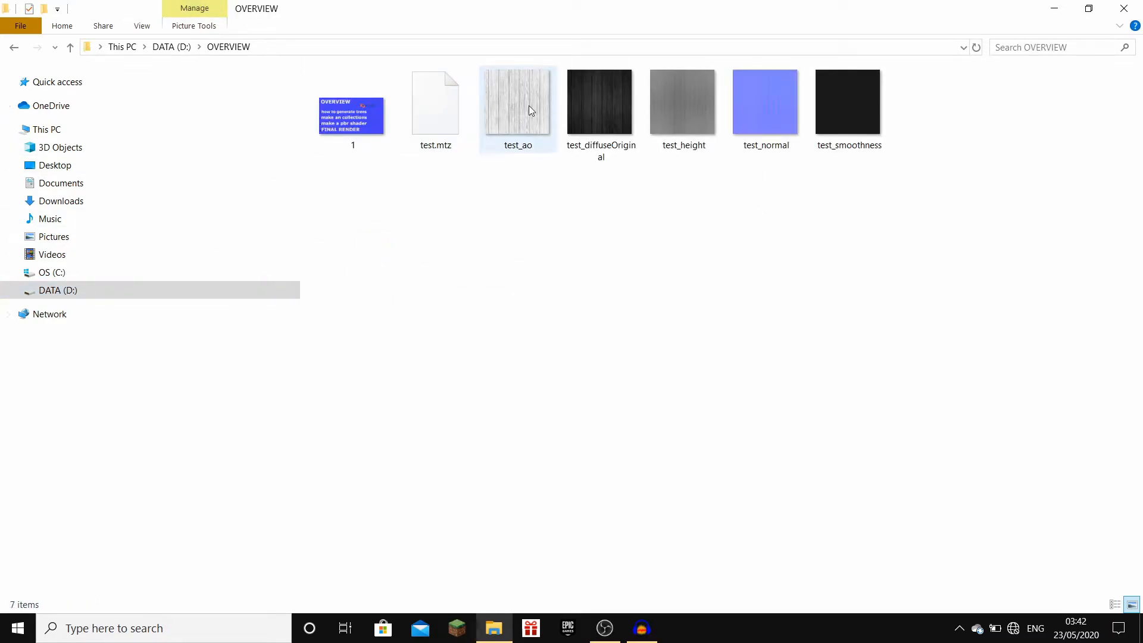
View the test_ao, diffuse, height, normal and smoothness images in turn, and close the viewer and the OVERVIEW folder.
double_click(529, 106)
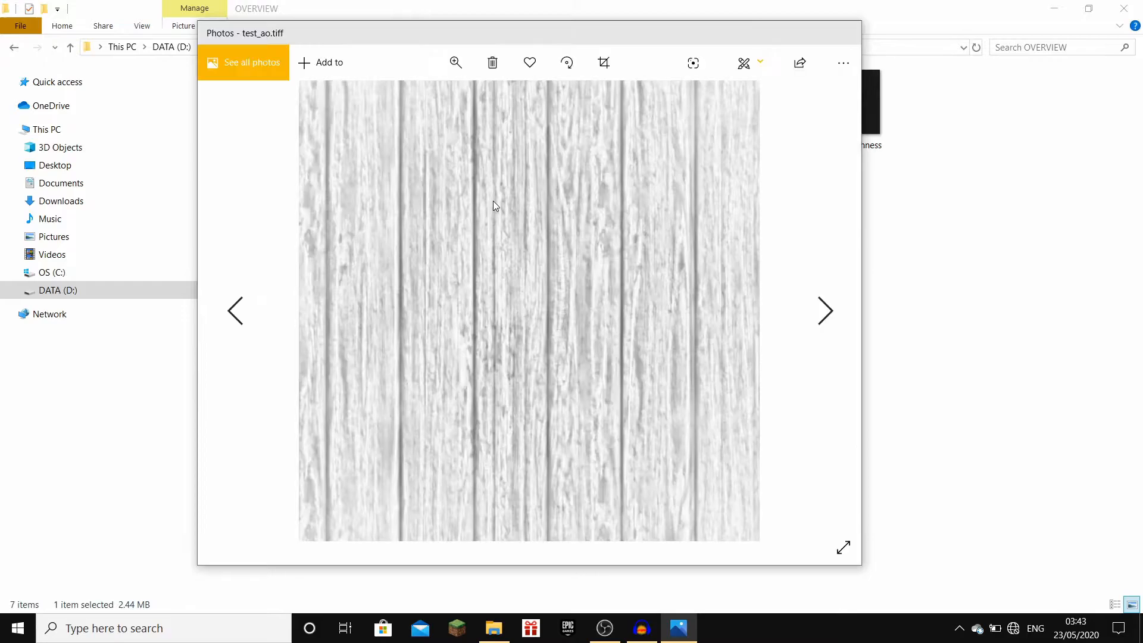
key("Right")
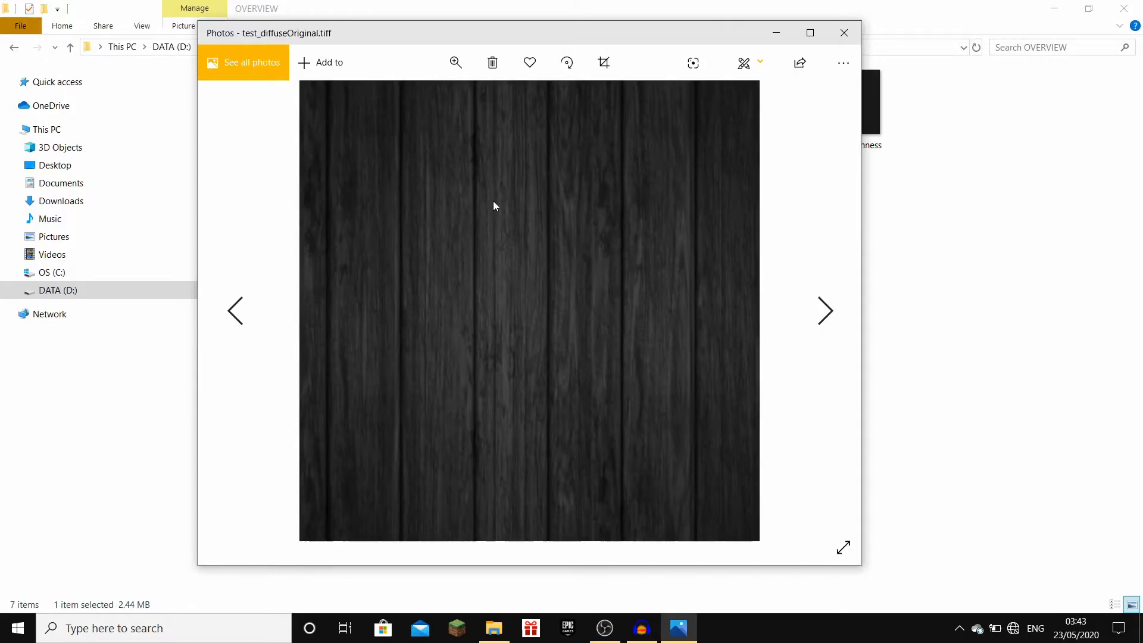
key("Right")
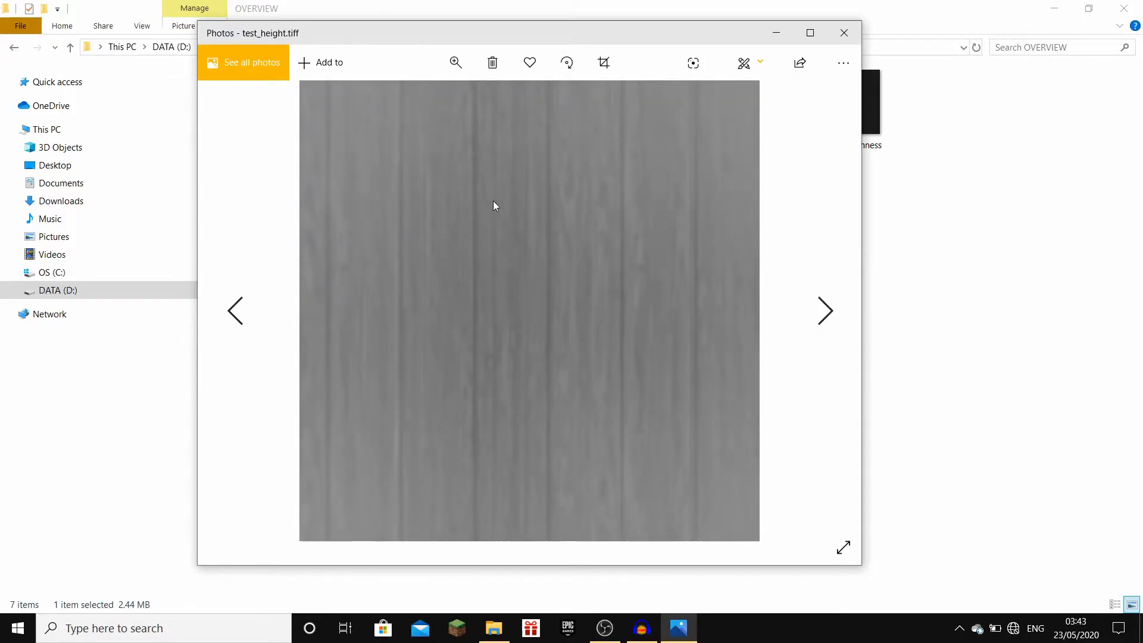
key("Right")
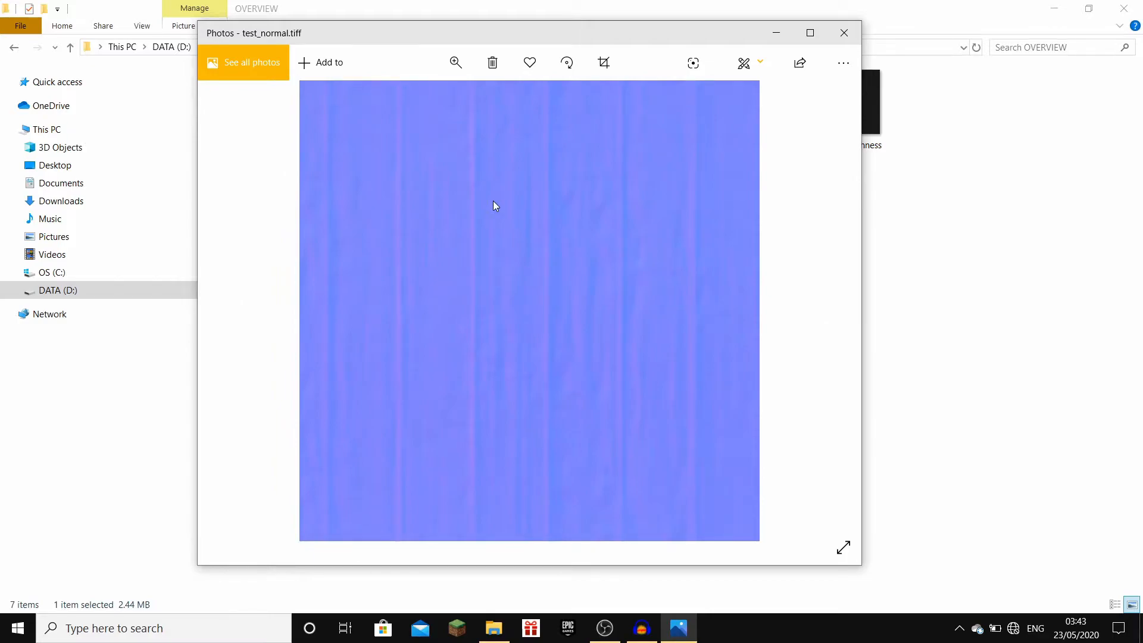
key("Right")
left_click_drag(712, 34, 630, 85)
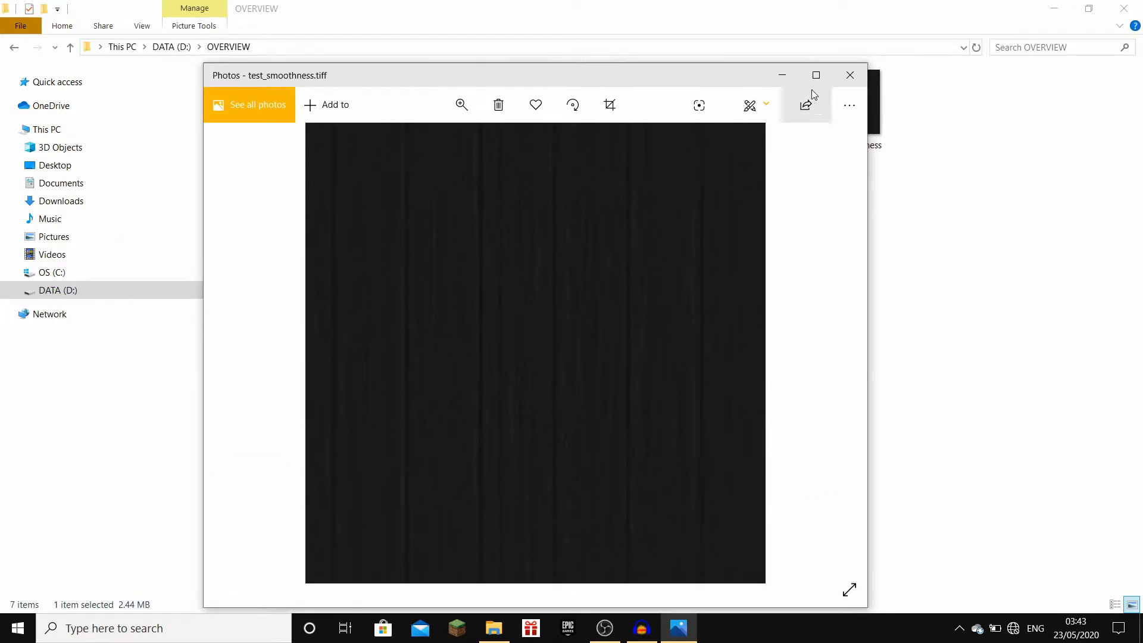
left_click(849, 77)
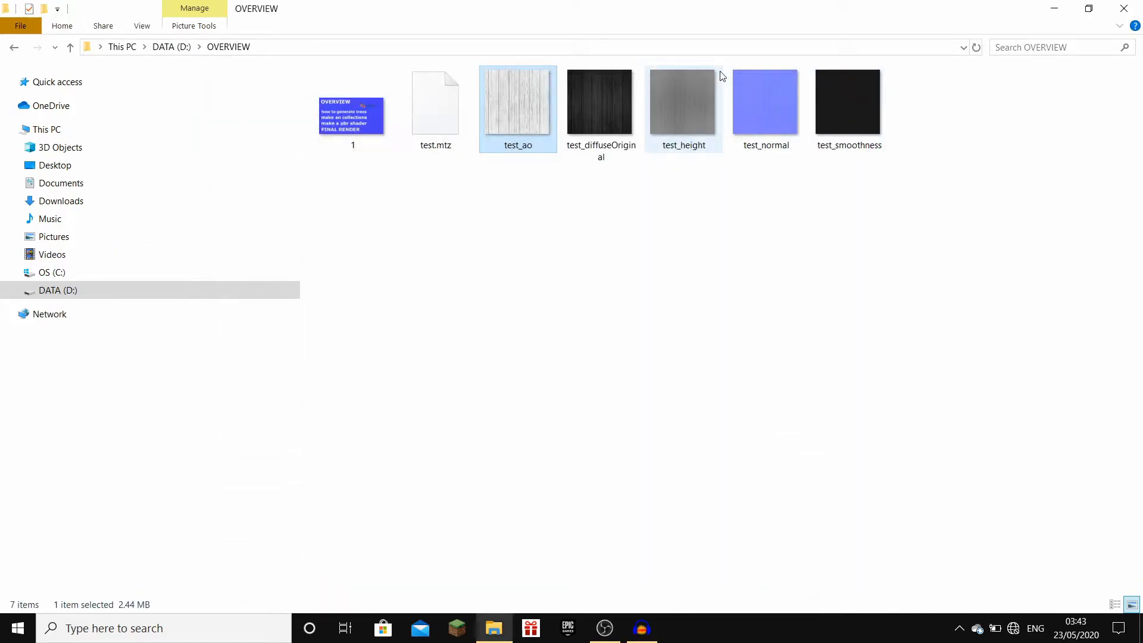
left_click(1124, 9)
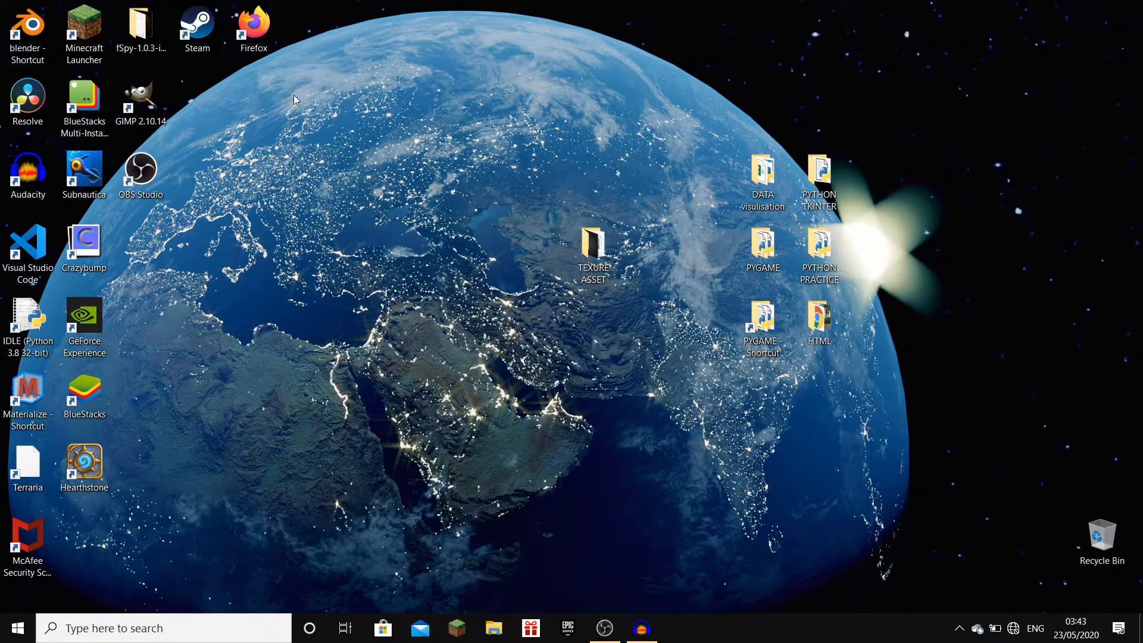
Launch Materialize from its desktop shortcut and maximize its window.
right_click(24, 394)
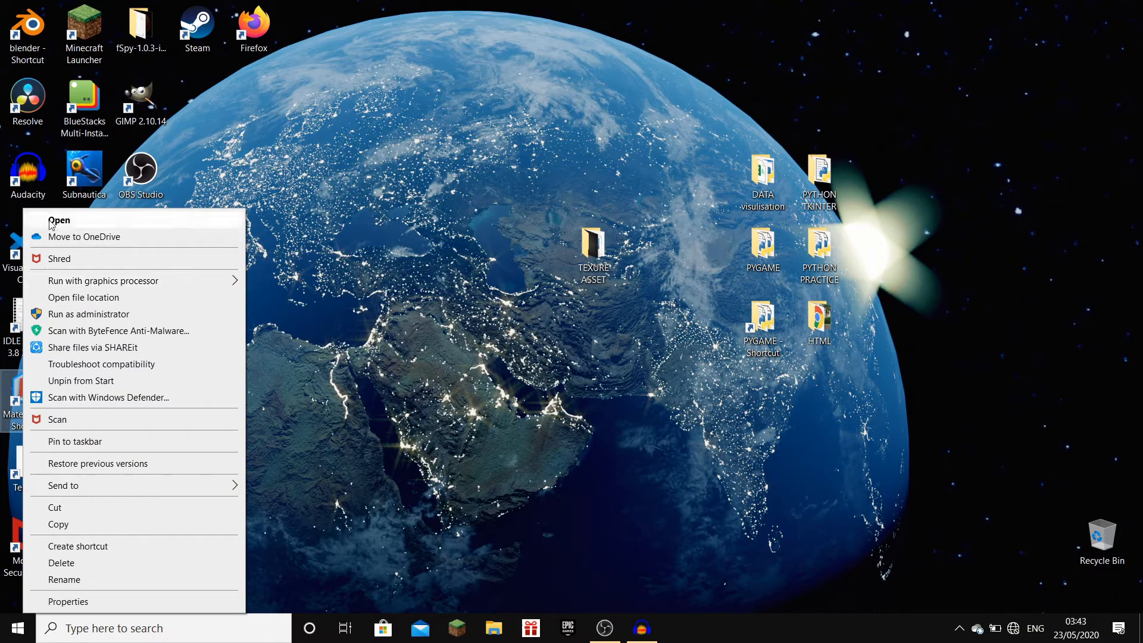
left_click(51, 222)
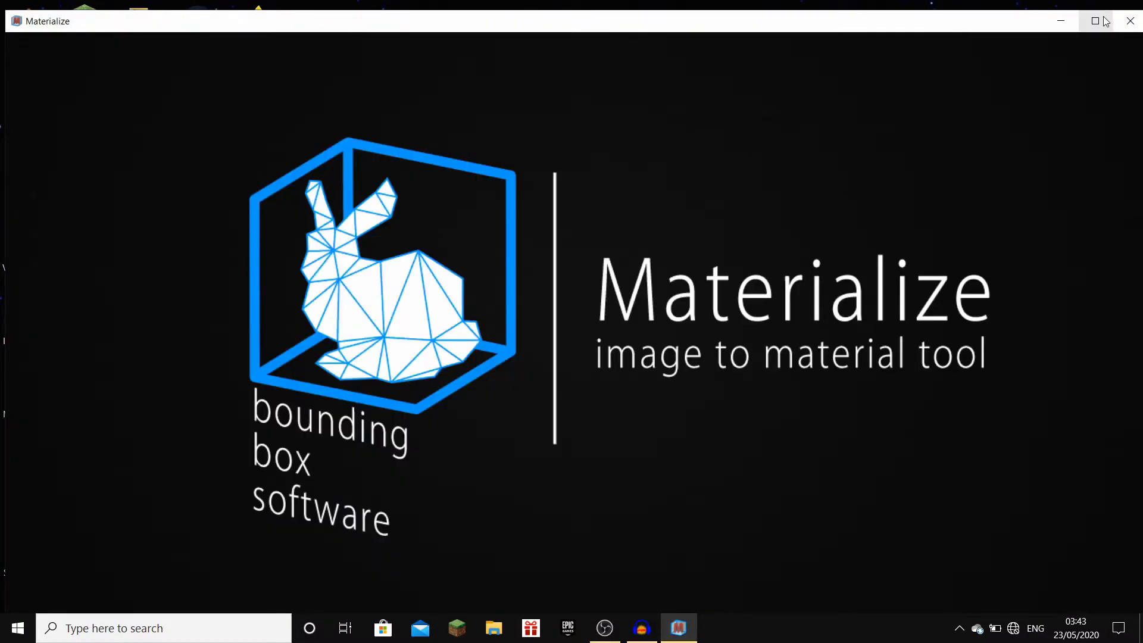
left_click(1104, 21)
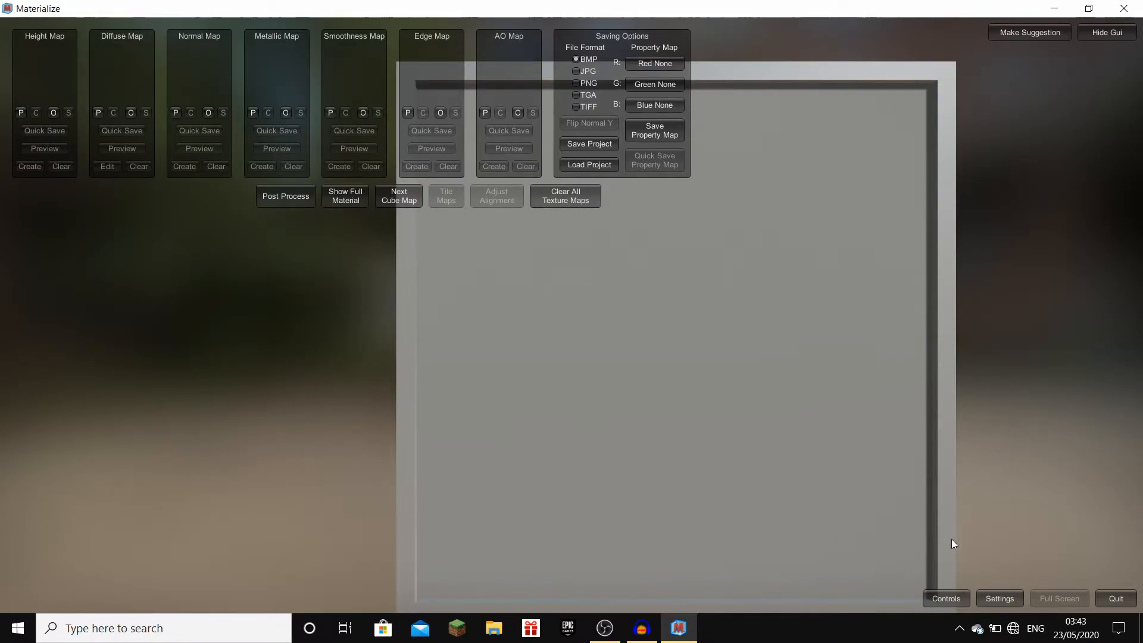
Show the list of view controls, try moving and rotating the preview model, and hide the list again.
left_click(934, 597)
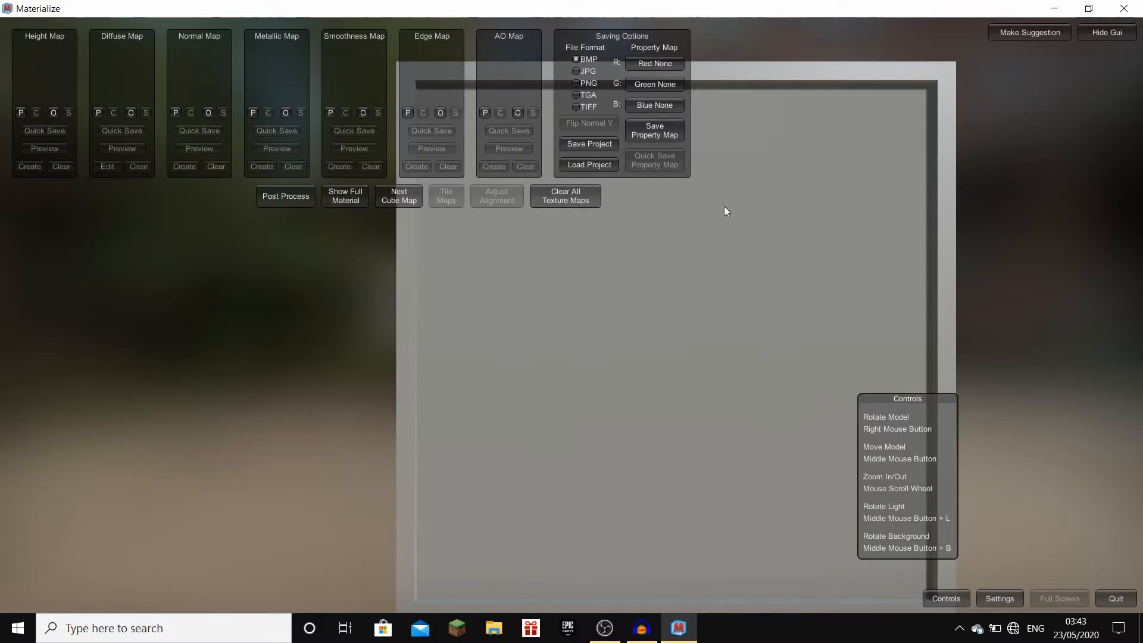
middle_click_drag(852, 206, 785, 321)
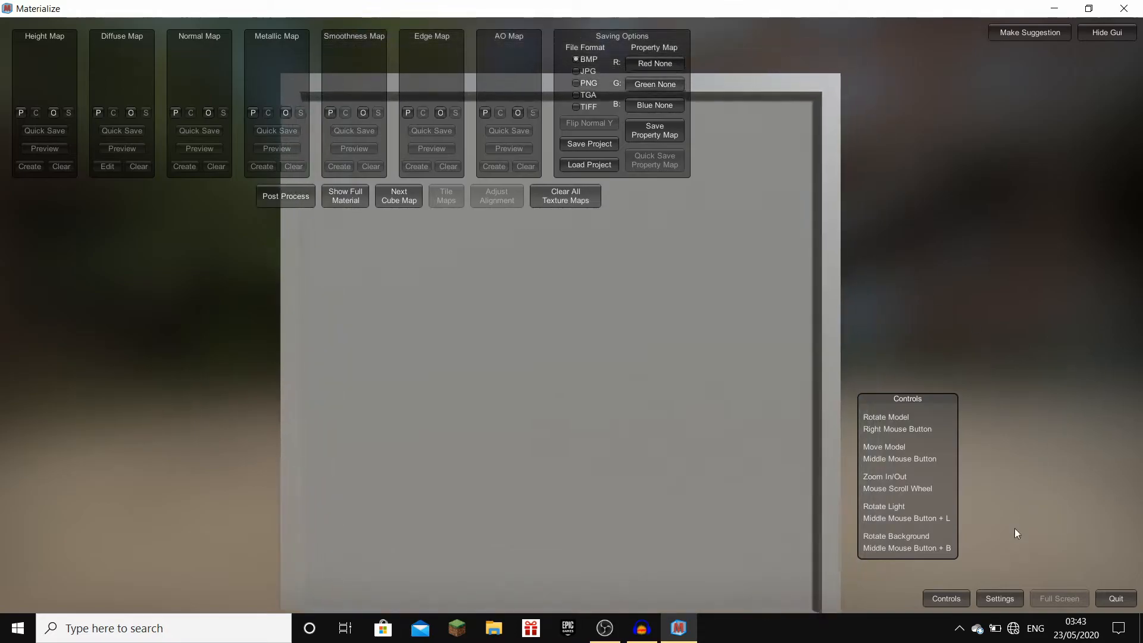
left_click(943, 598)
right_click_drag(626, 250, 883, 107)
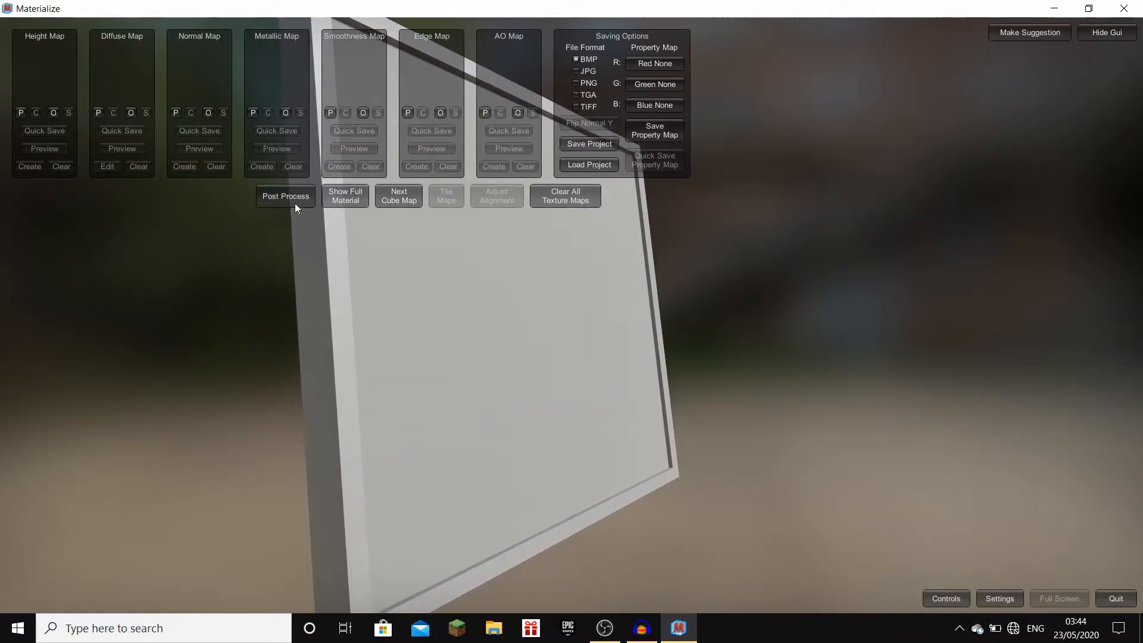
Cycle the preview environment forward by three cube maps, checking how the model is lit.
left_click(395, 191)
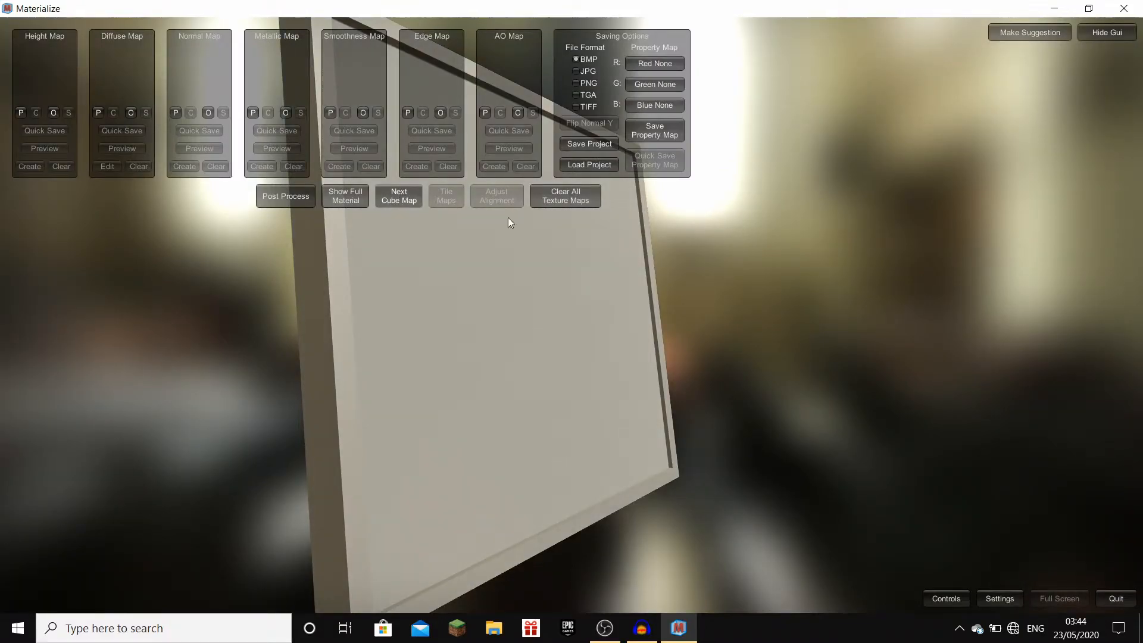
right_click_drag(598, 262, 549, 259)
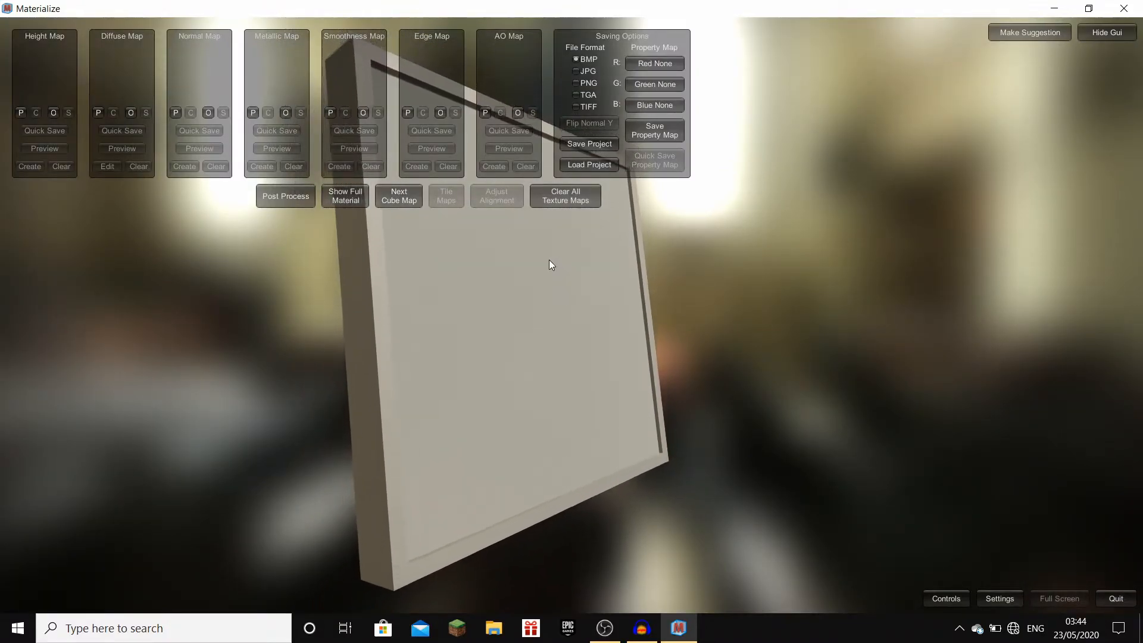
left_click(387, 194)
left_click(387, 194)
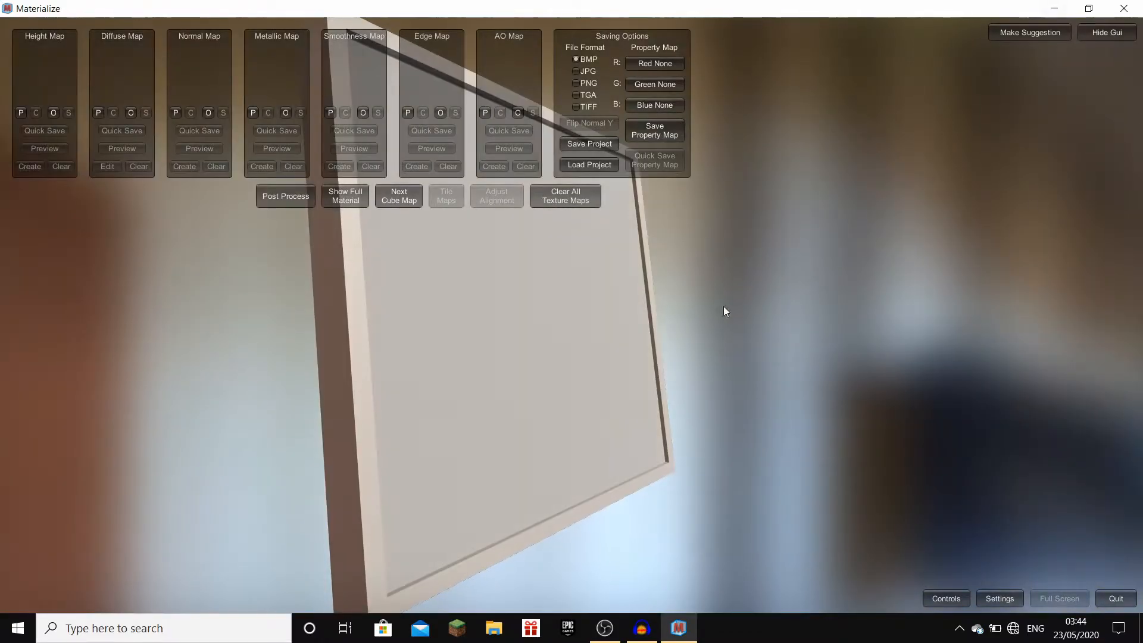
scroll(608, 263, "down", 2)
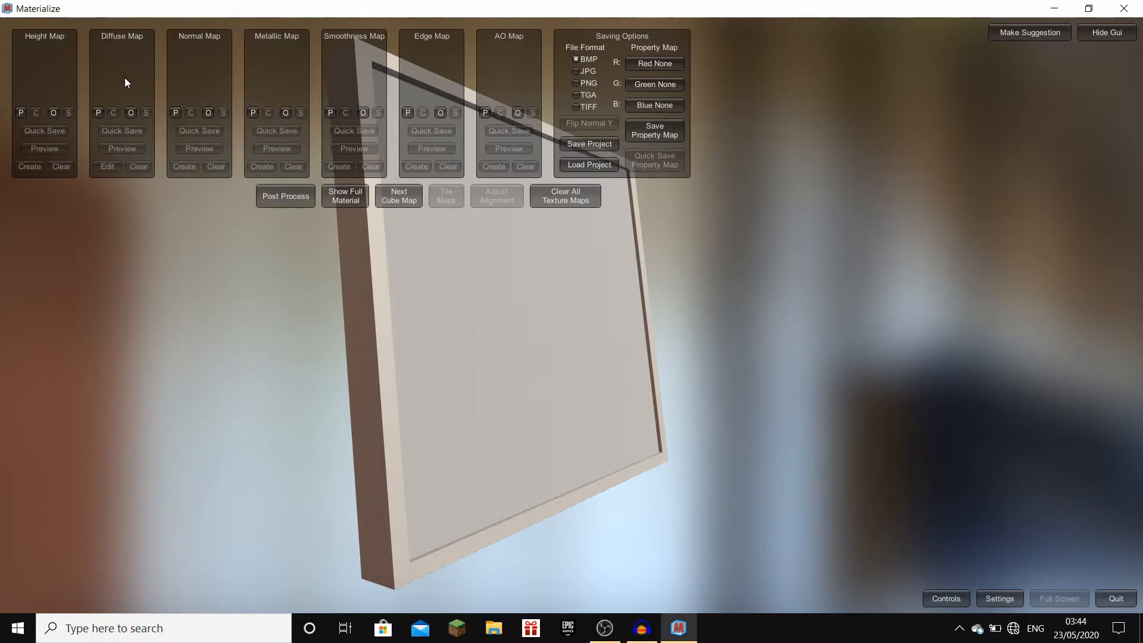
Load black wood edit.png from the desktop's TEXURE ASSET folder as the diffuse map.
left_click(131, 113)
left_click_drag(254, 126, 256, 99)
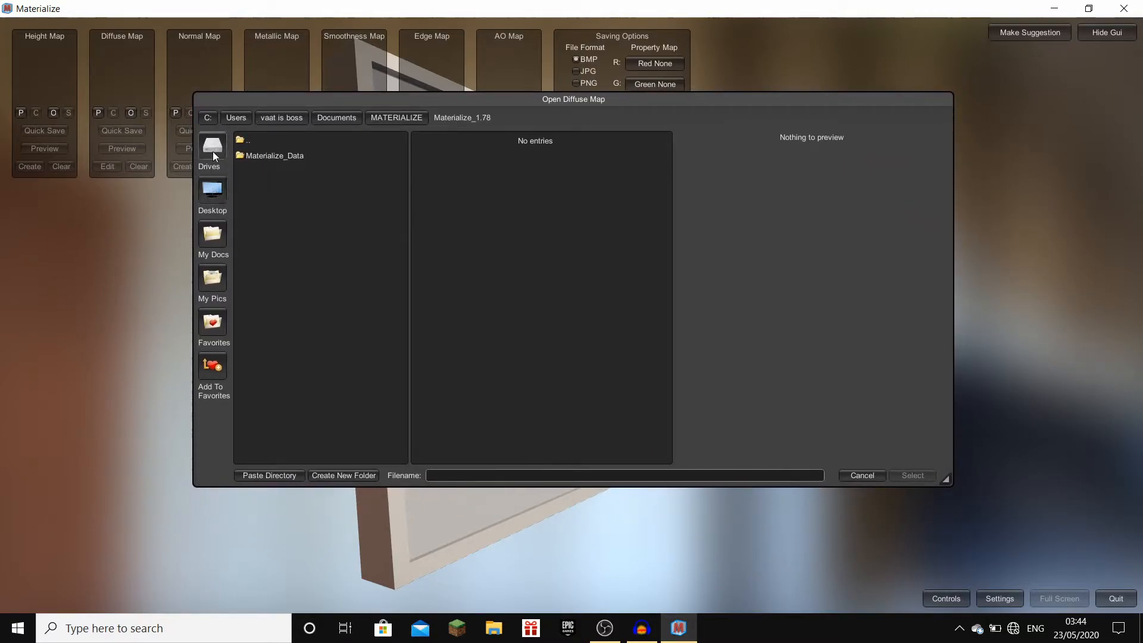
left_click(212, 190)
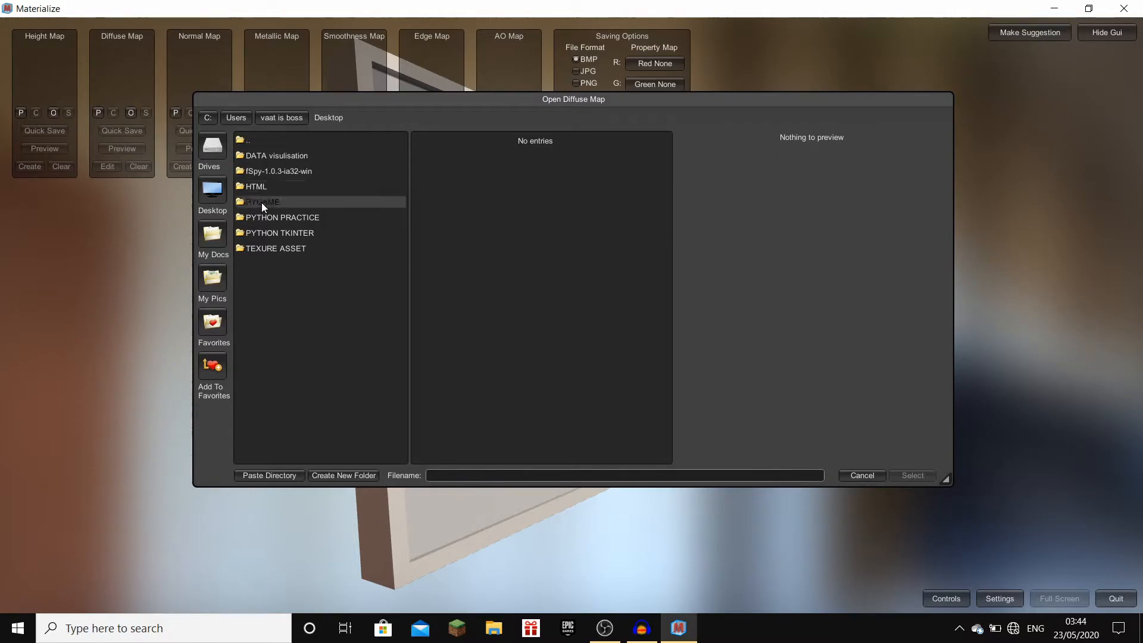
double_click(262, 248)
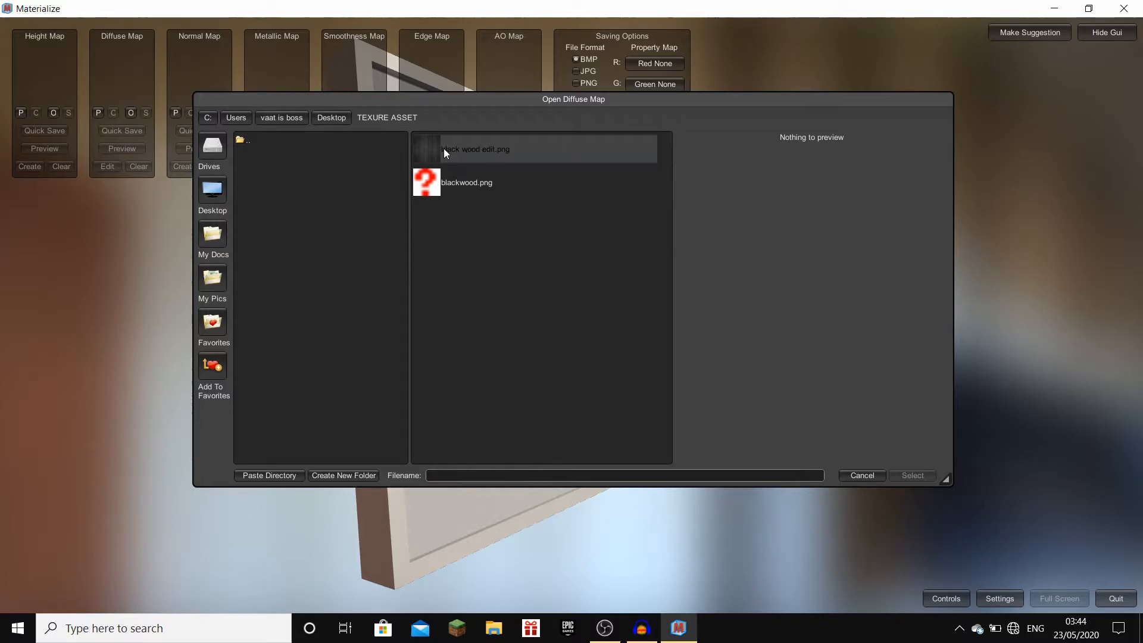
left_click(479, 150)
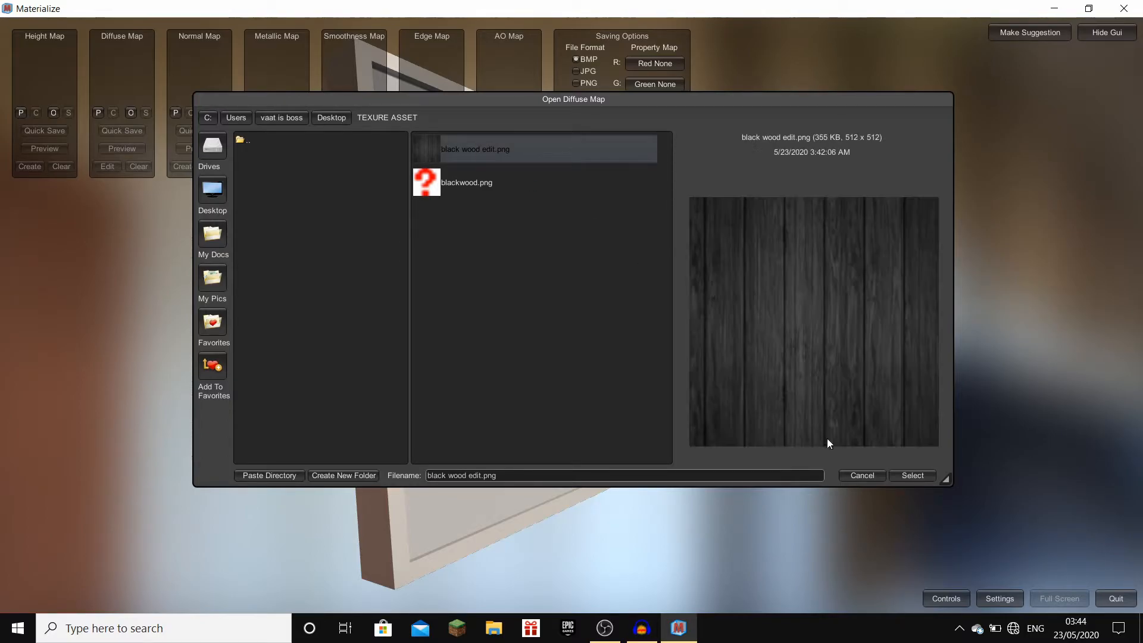
left_click(913, 474)
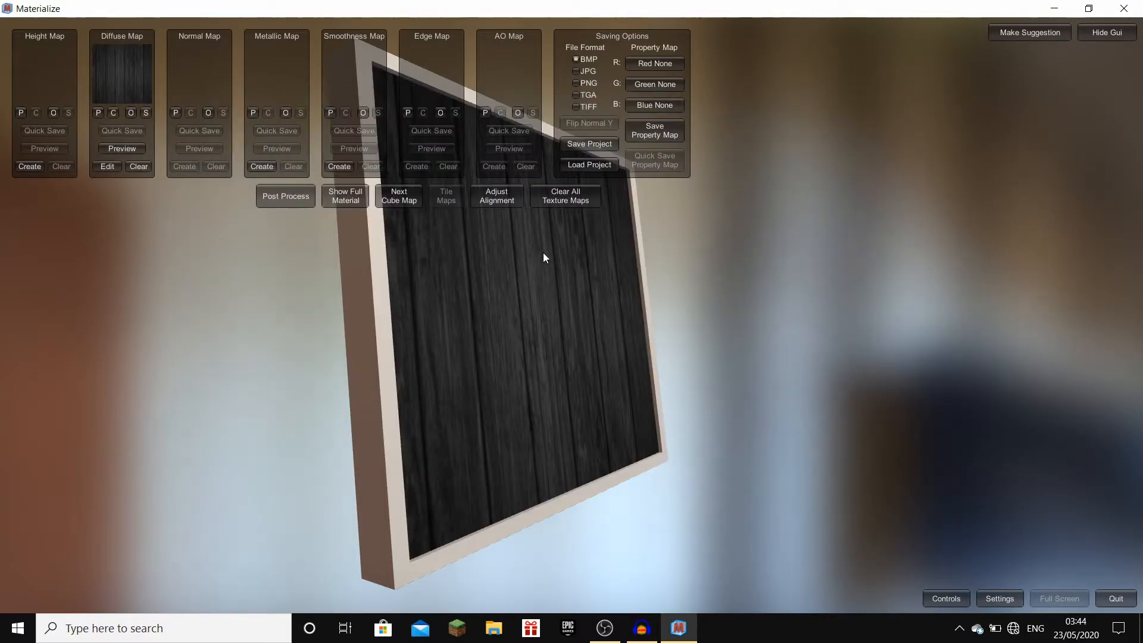
Start creating a height map from the original diffuse and set the height reveal to its minimum so the height preview fills the model.
left_click_drag(577, 262, 686, 252)
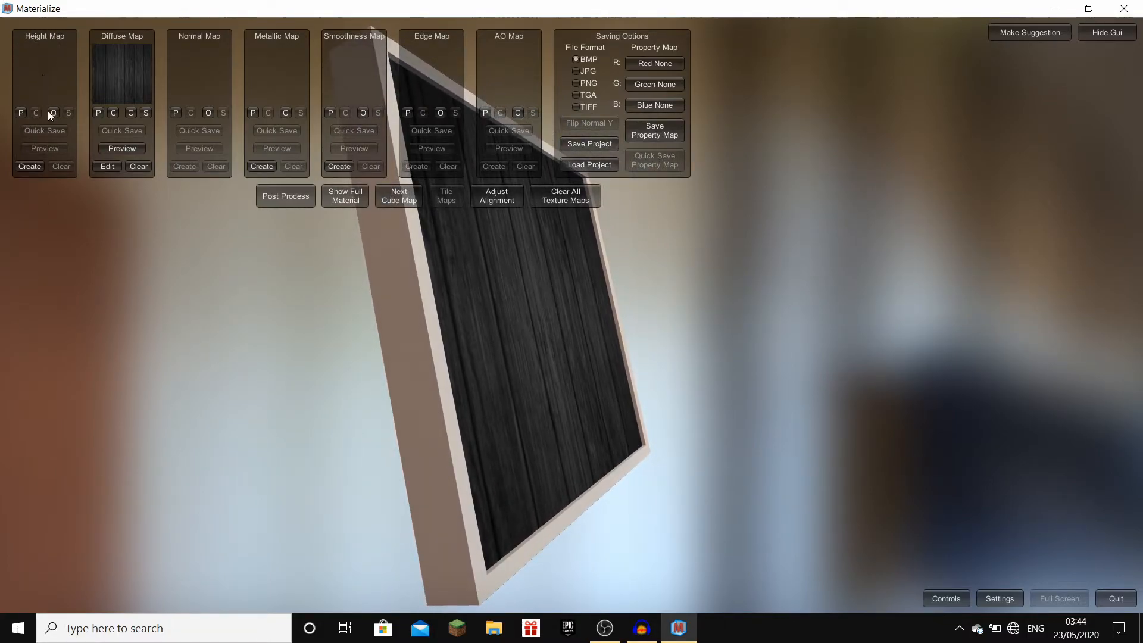
left_click(30, 166)
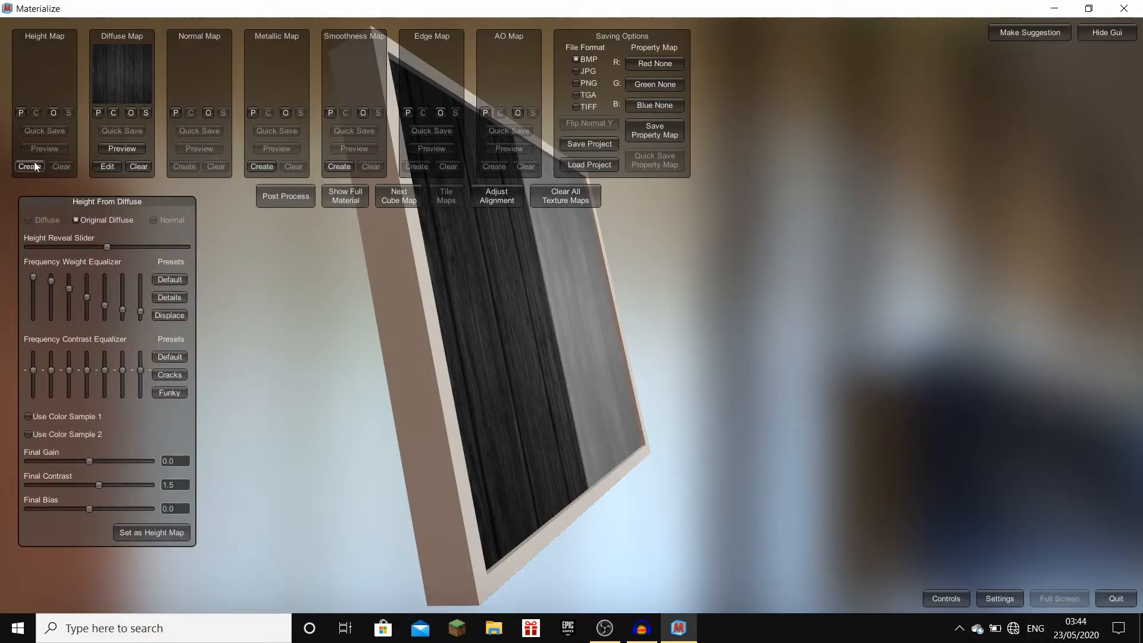
mouse_move(545, 281)
left_mouse_down()
mouse_move(568, 269)
mouse_move(523, 281)
mouse_move(546, 284)
left_mouse_up()
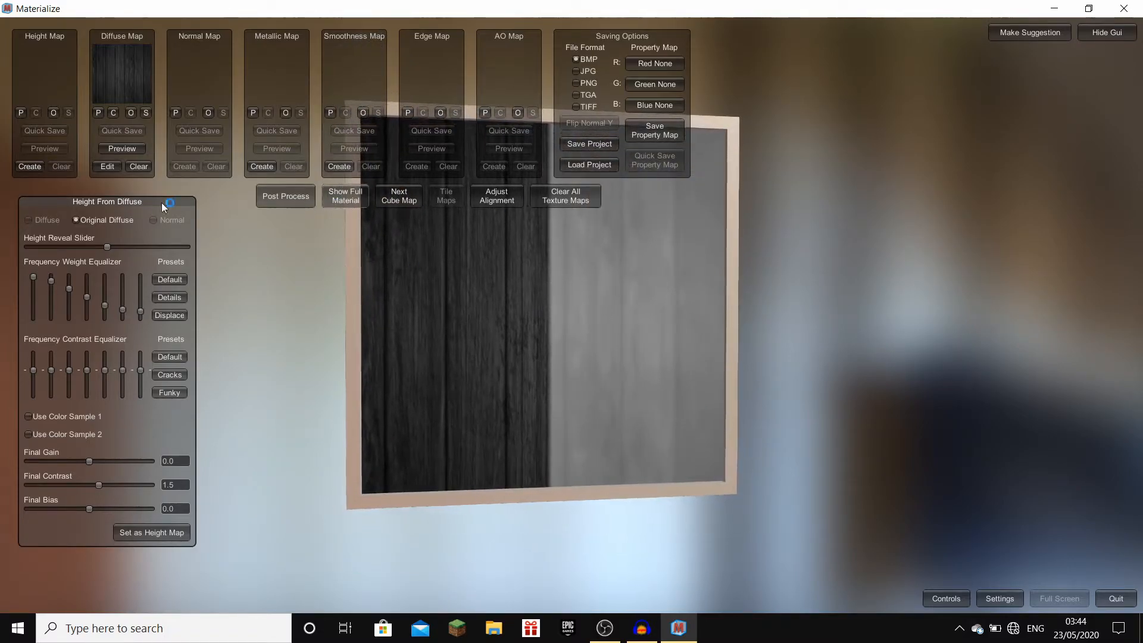
left_click_drag(106, 246, 30, 242)
left_click_drag(559, 268, 325, 235)
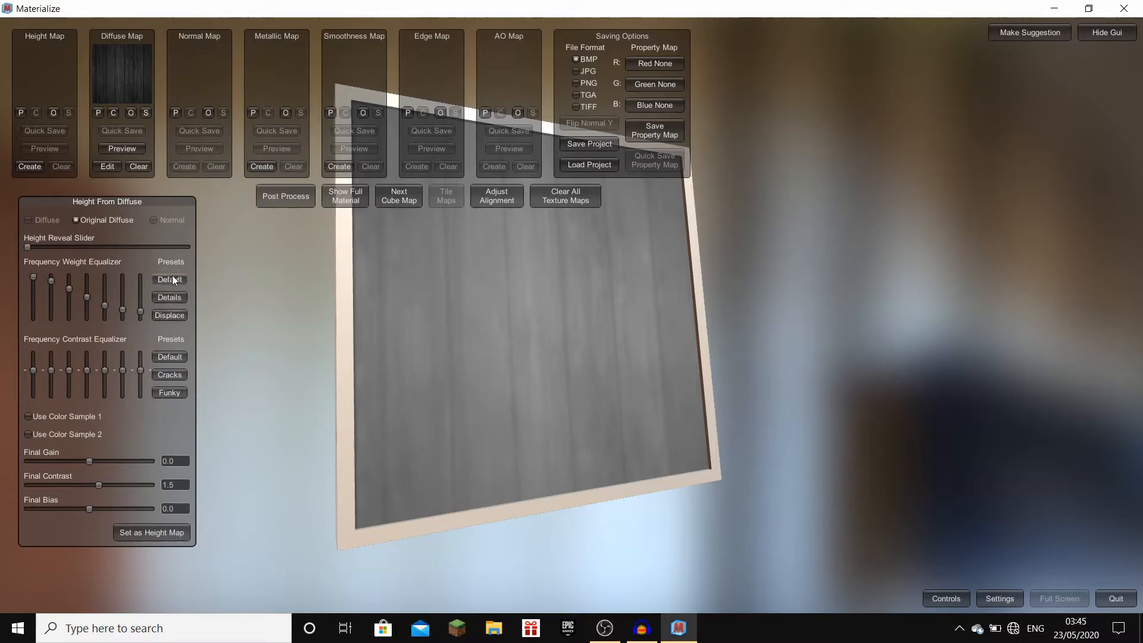
Apply the Details frequency weight preset and the Cracks frequency contrast preset, and set the result as the height map.
left_click(168, 297)
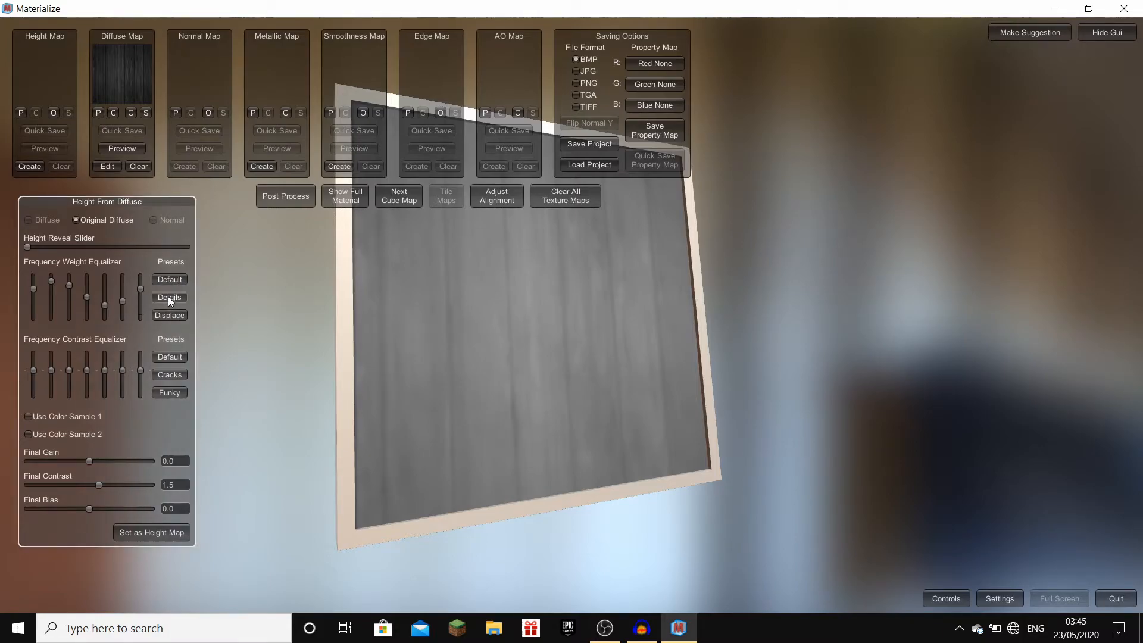
left_click(174, 377)
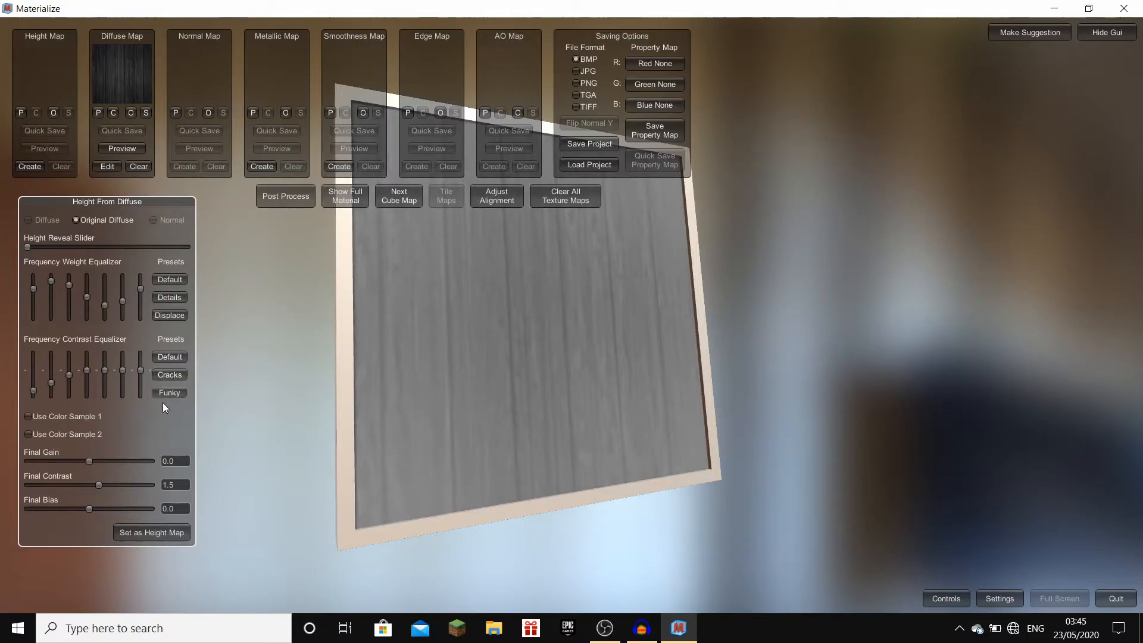
left_click(147, 534)
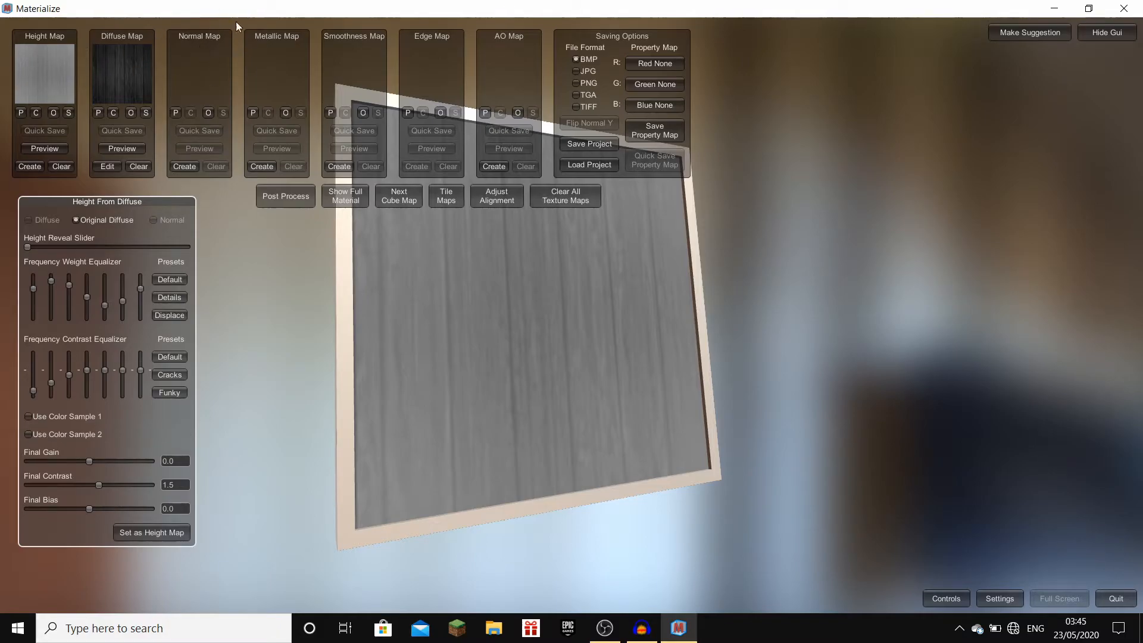
Create a normal map from the height map with the Smooth frequency preset and set it as the normal map.
left_click(184, 166)
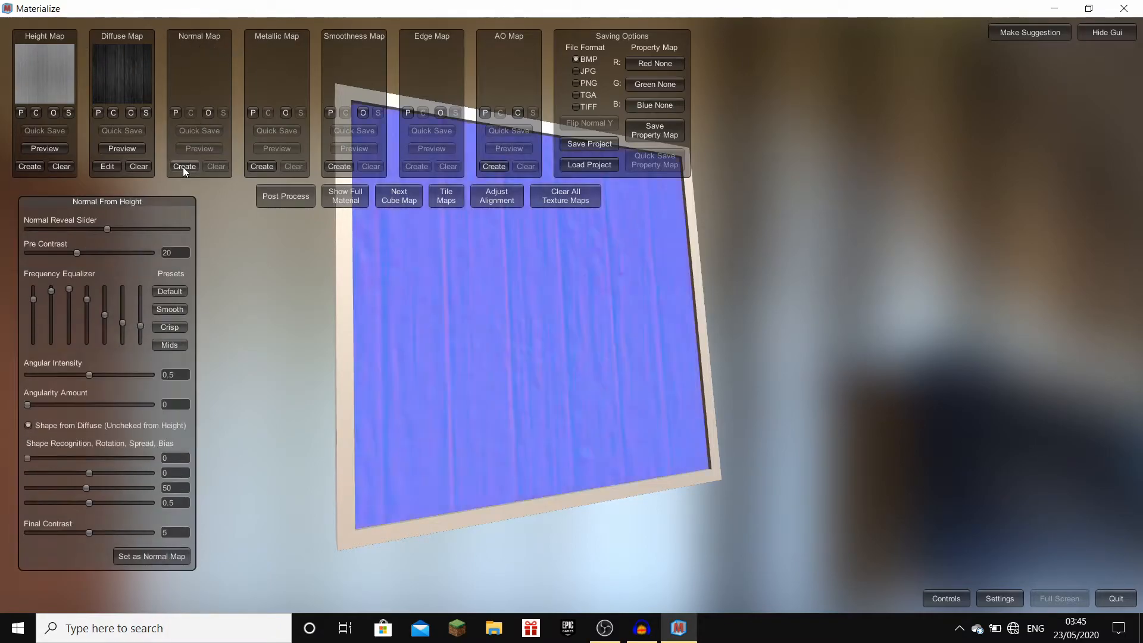
mouse_move(641, 282)
right_mouse_down()
mouse_move(610, 278)
mouse_move(663, 282)
right_mouse_up()
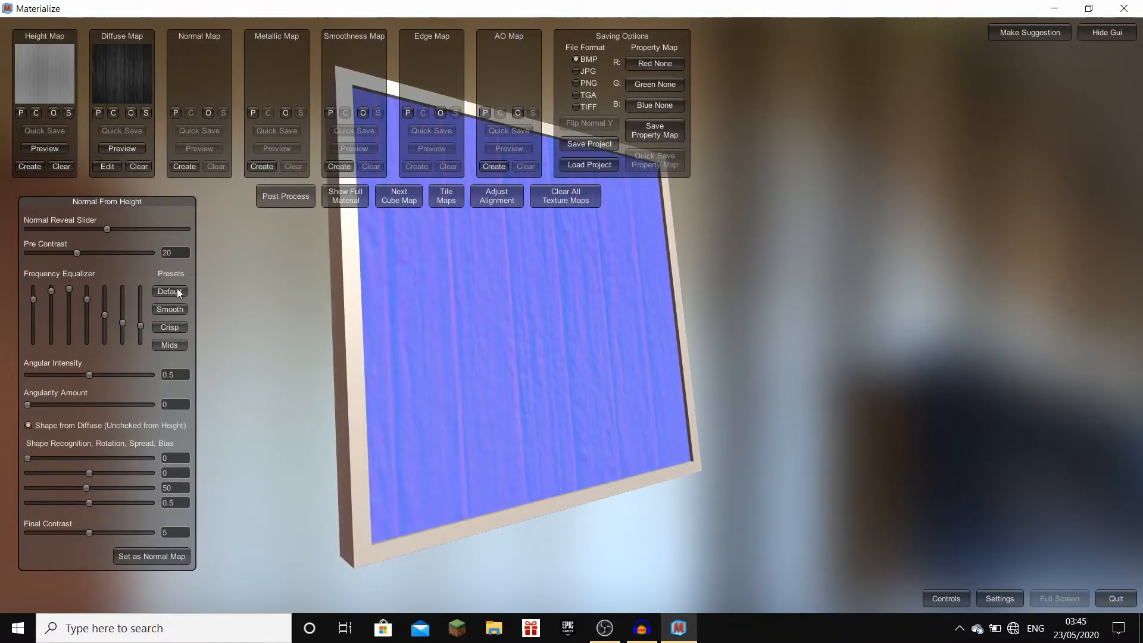
left_click(172, 309)
right_click_drag(630, 278, 585, 270)
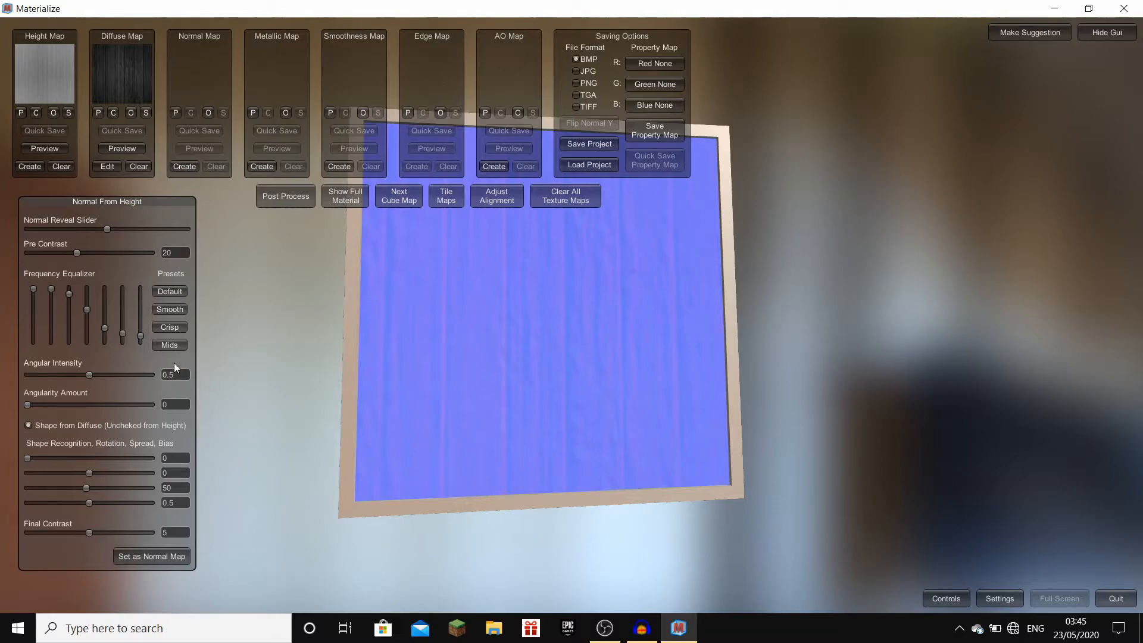
left_click(175, 311)
left_click(152, 556)
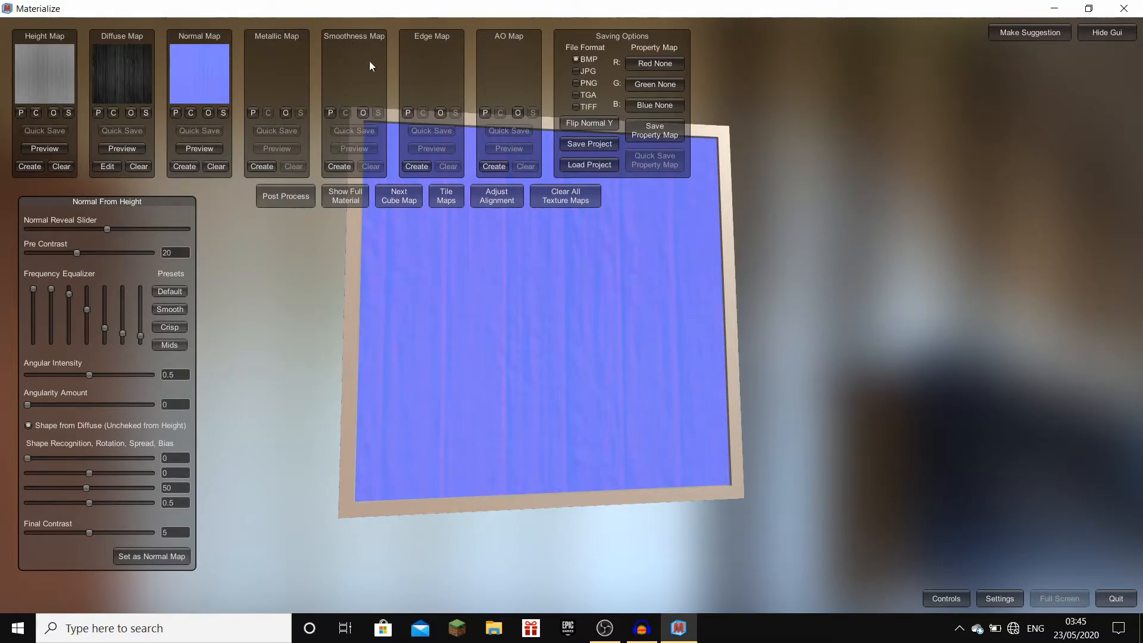
Create a smoothness map from the original diffuse with the reveal at its minimum, and set it as the smoothness map.
left_click(337, 167)
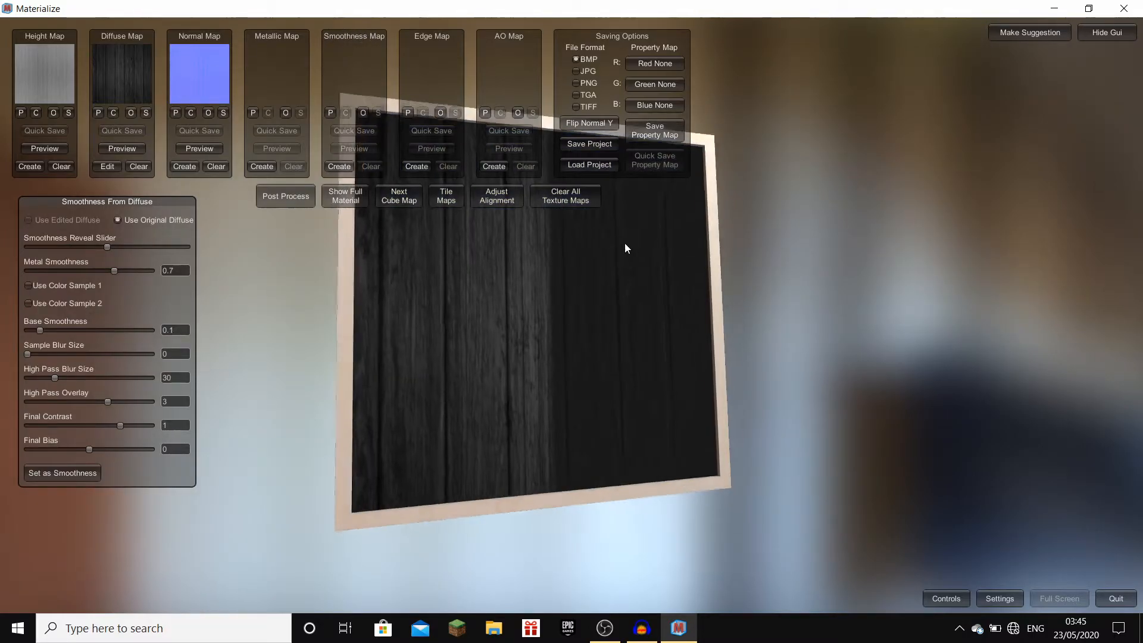
left_click_drag(109, 246, 27, 247)
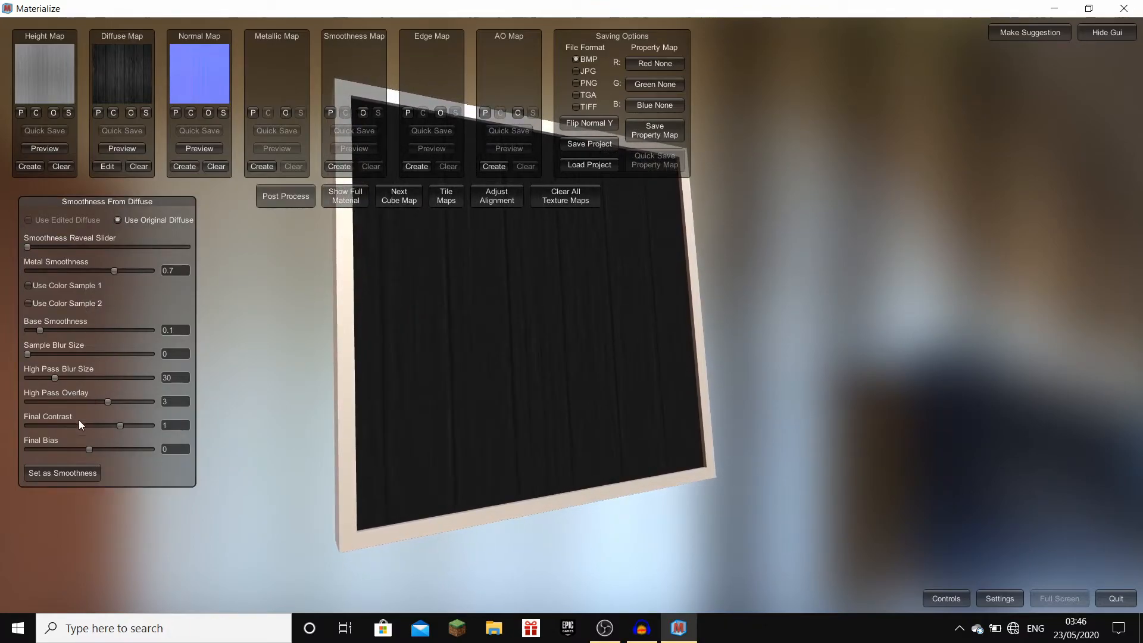
left_click(69, 474)
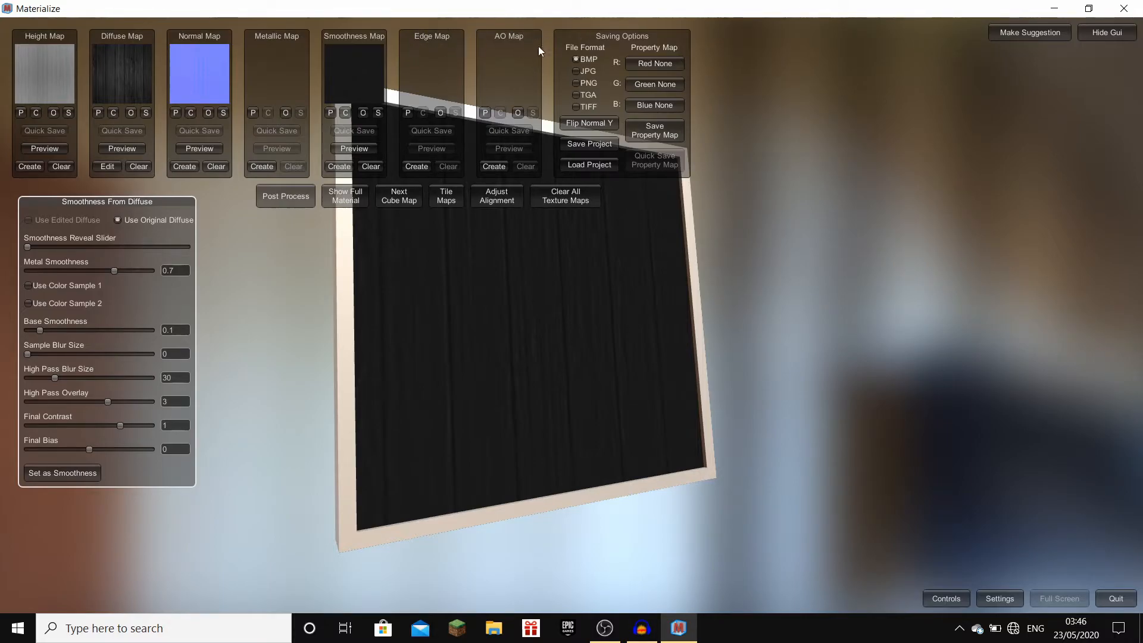
Create an ambient occlusion map with the default settings, set it as the AO map, and choose TIFF as the saving format.
left_click(495, 166)
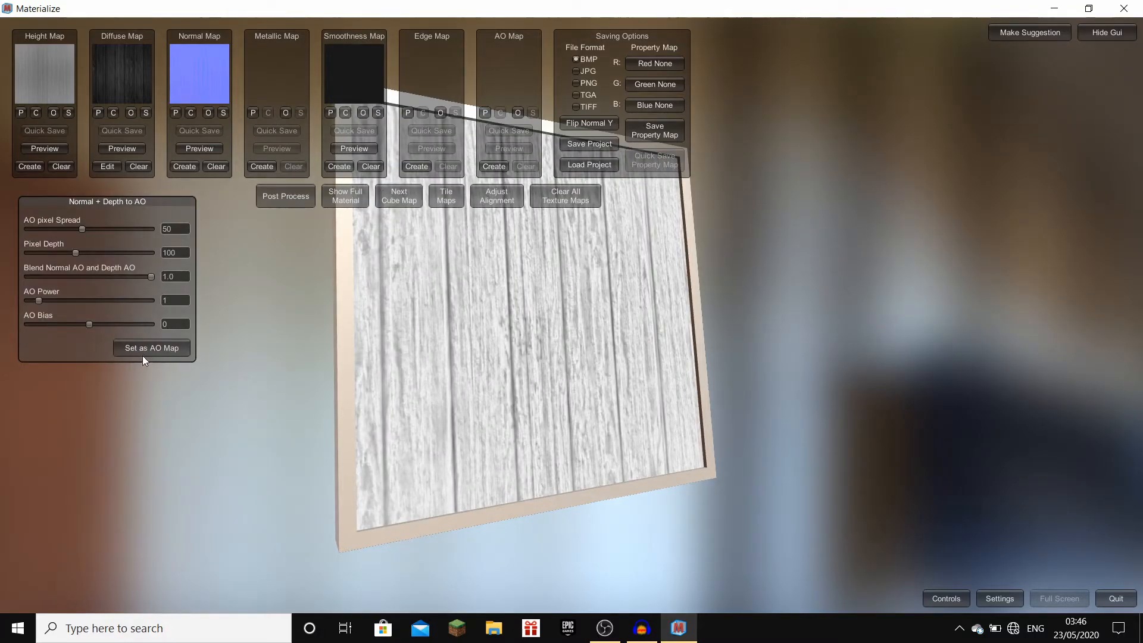
left_click(143, 355)
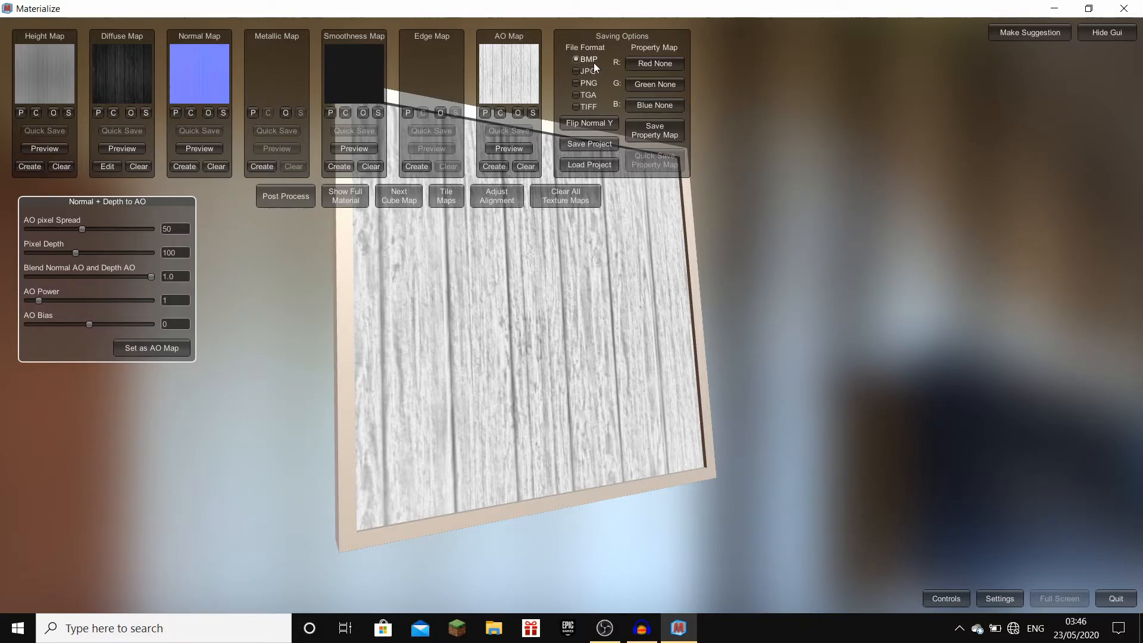
left_click(576, 106)
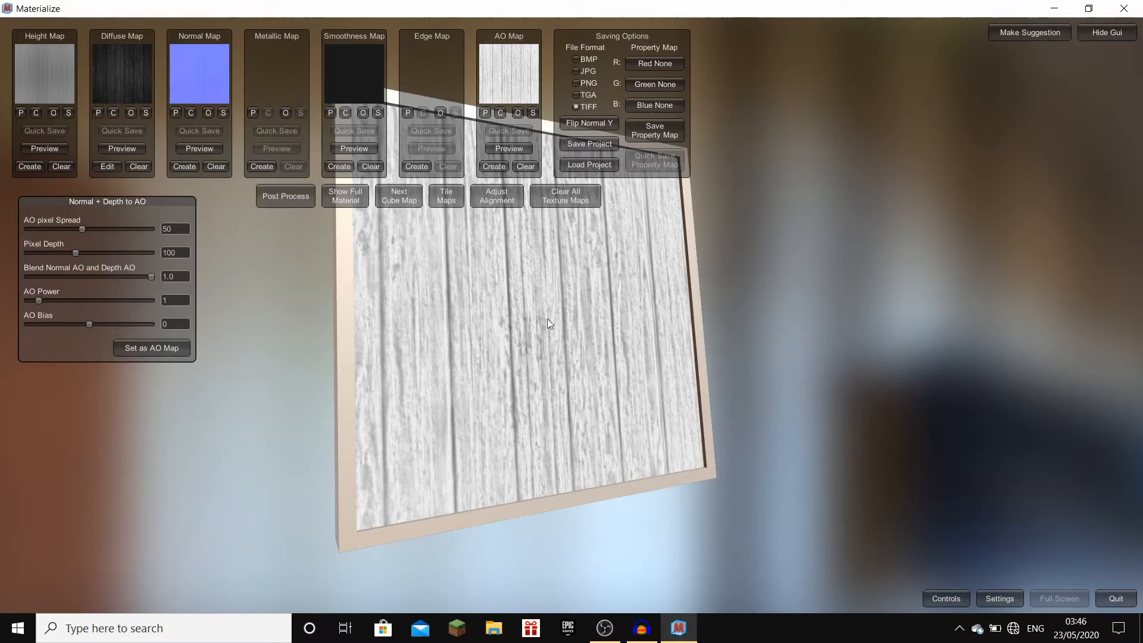
Show the full material and examine it from several angles on the plane, cube, cylinder and sphere.
left_click_drag(594, 262, 669, 175)
left_click_drag(597, 291, 438, 270)
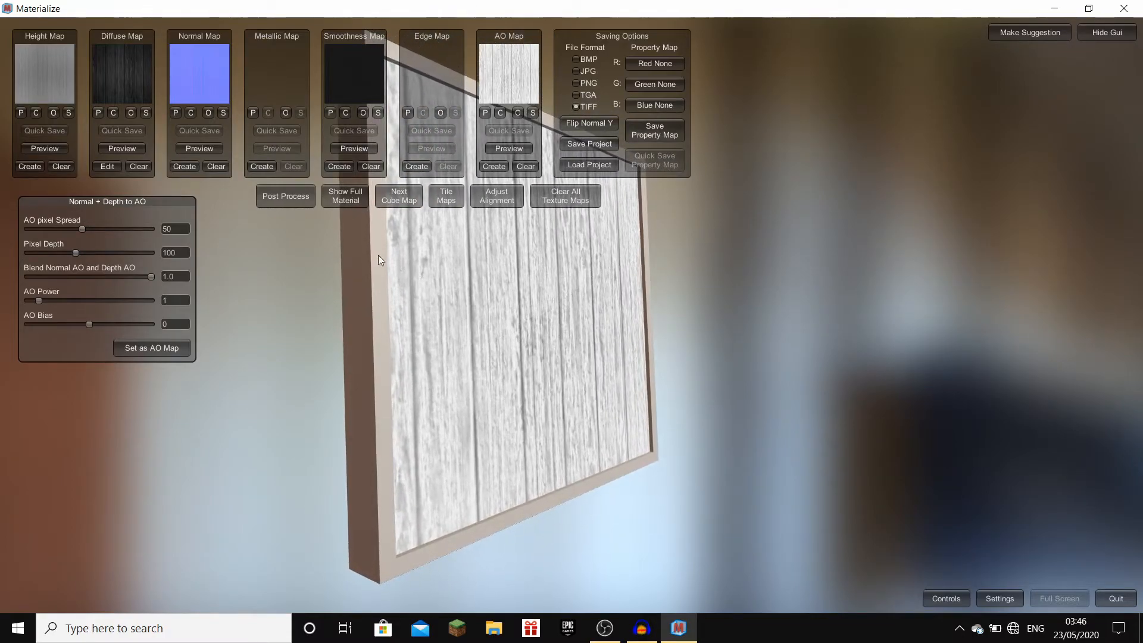
left_click(344, 199)
left_click_drag(648, 341, 551, 329)
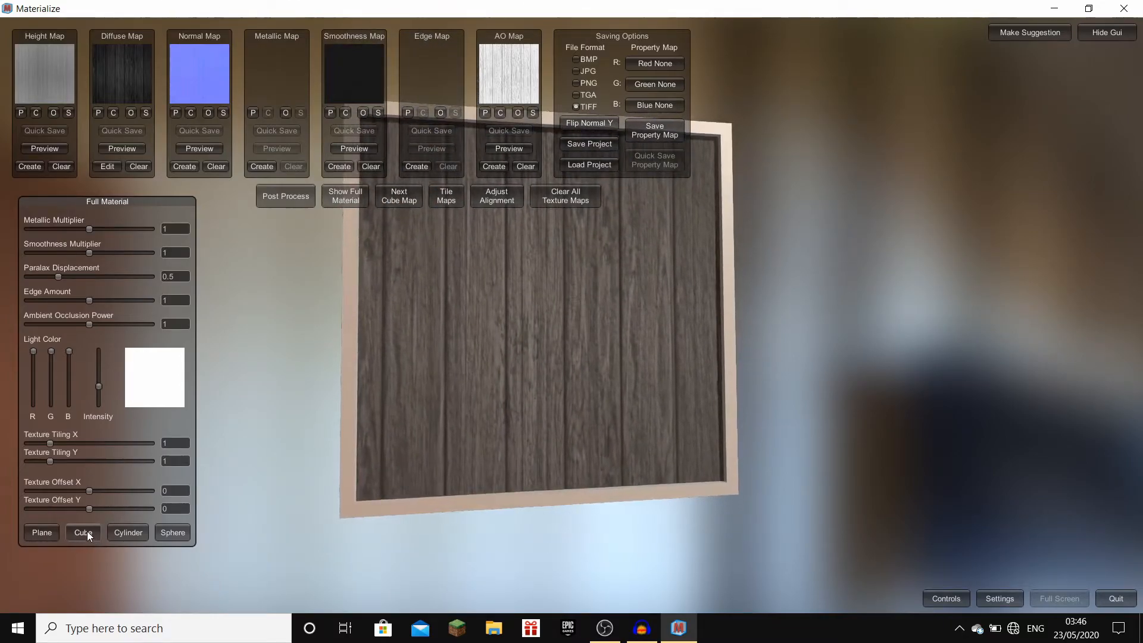
left_click(84, 532)
mouse_move(541, 316)
left_mouse_down()
mouse_move(634, 413)
mouse_move(563, 274)
mouse_move(528, 297)
mouse_move(581, 345)
mouse_move(561, 311)
left_mouse_up()
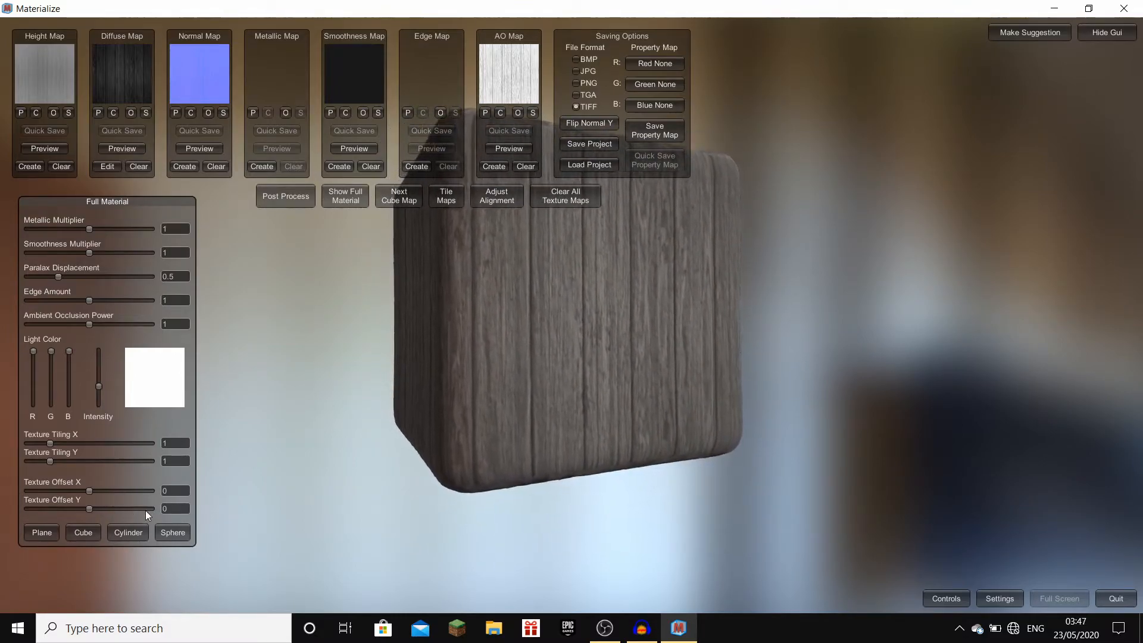
left_click(128, 532)
left_click_drag(702, 284, 567, 307)
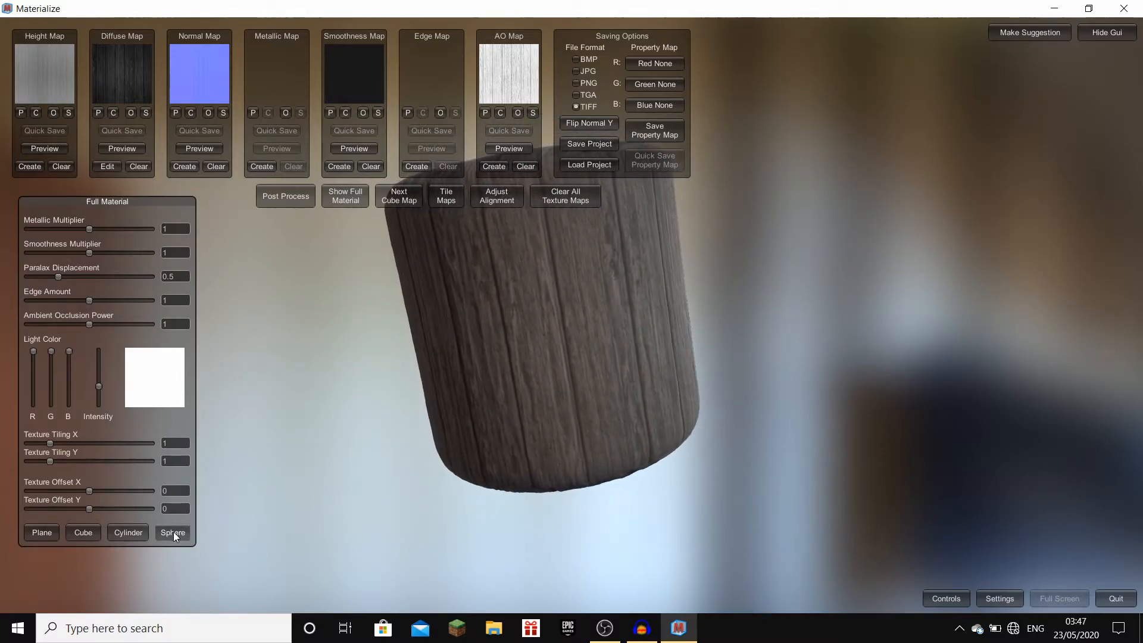
left_click(173, 532)
left_click_drag(584, 294, 584, 240)
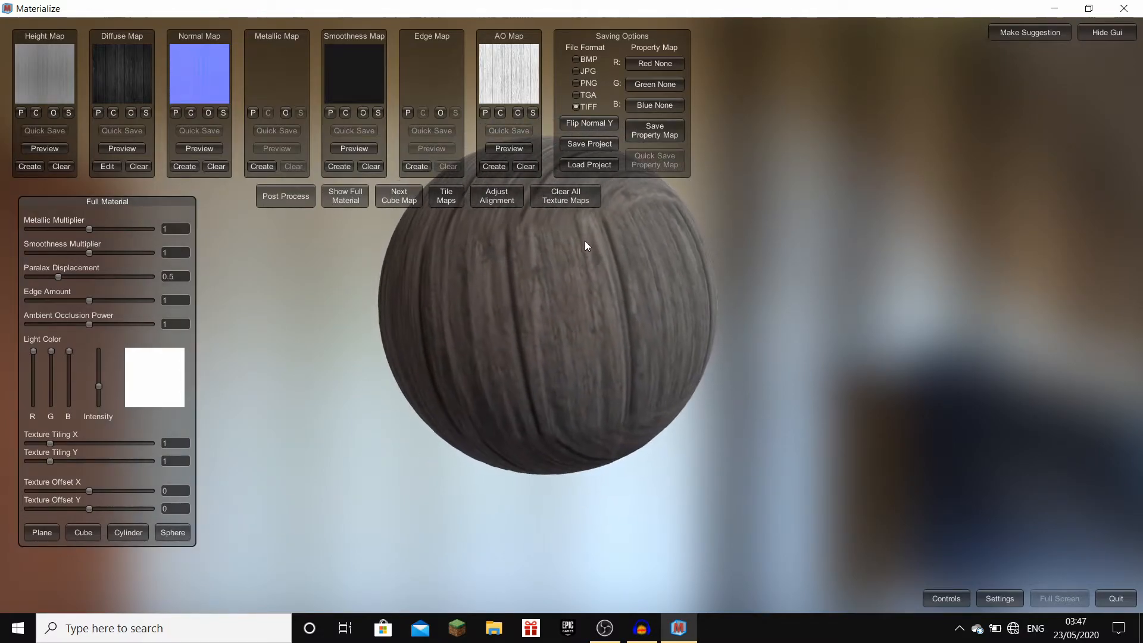
Preview the full material on the plane again, switch back to the cube, and inspect it under rotated views.
left_click(43, 532)
left_click_drag(676, 329, 709, 298)
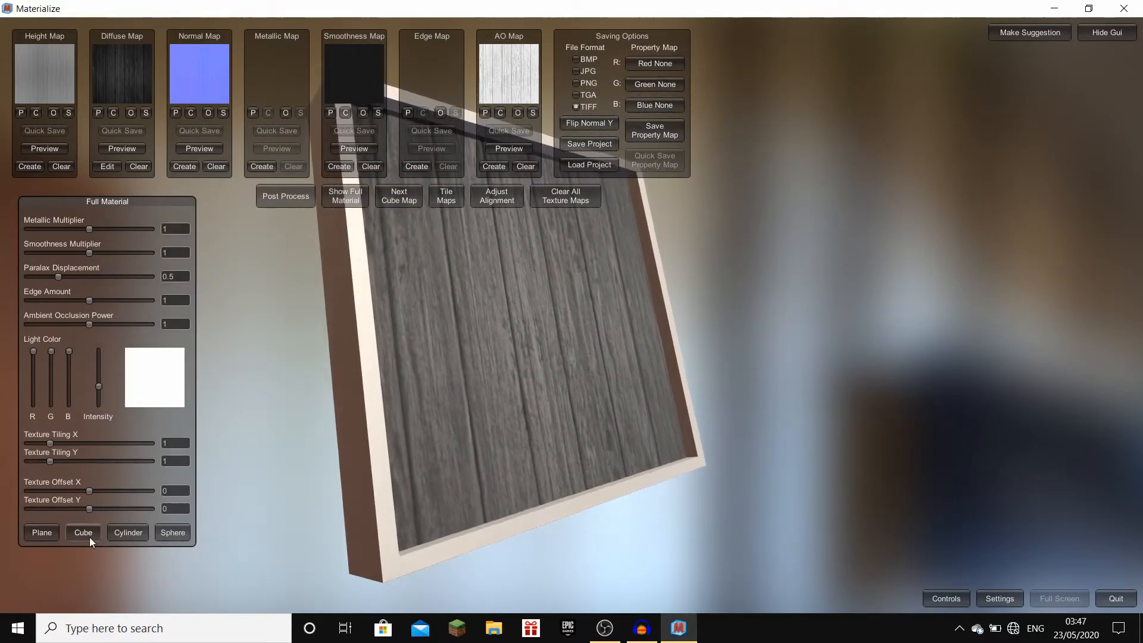
left_click(83, 532)
left_click_drag(729, 252, 759, 254)
right_click_drag(759, 254, 738, 223)
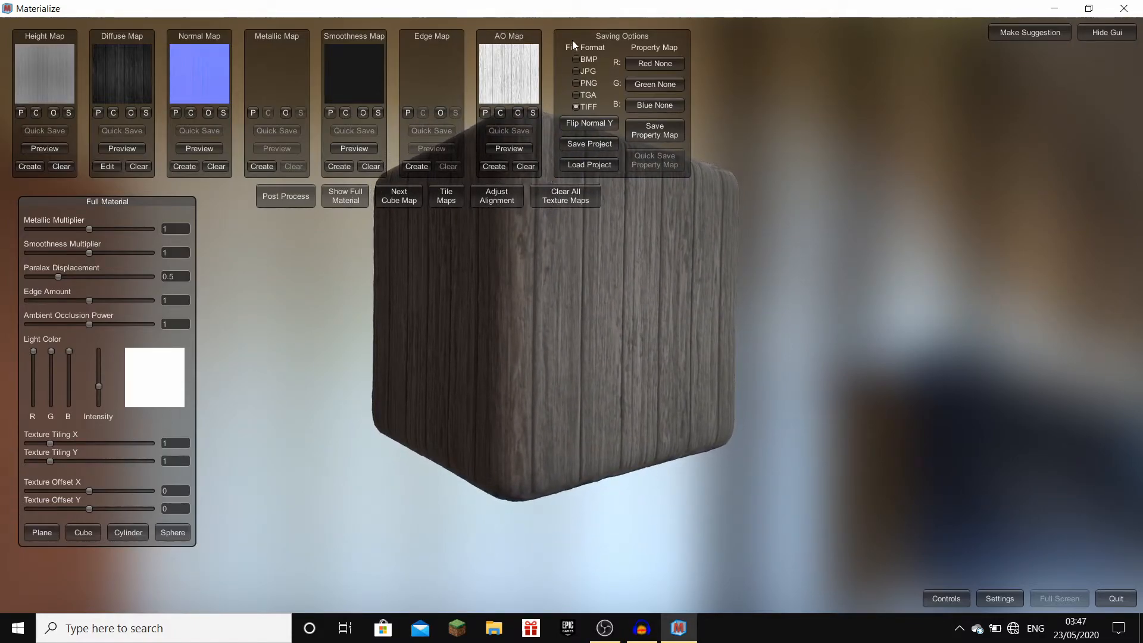
Save the project as texures in the desktop's TEXURE ASSET folder.
left_click(586, 144)
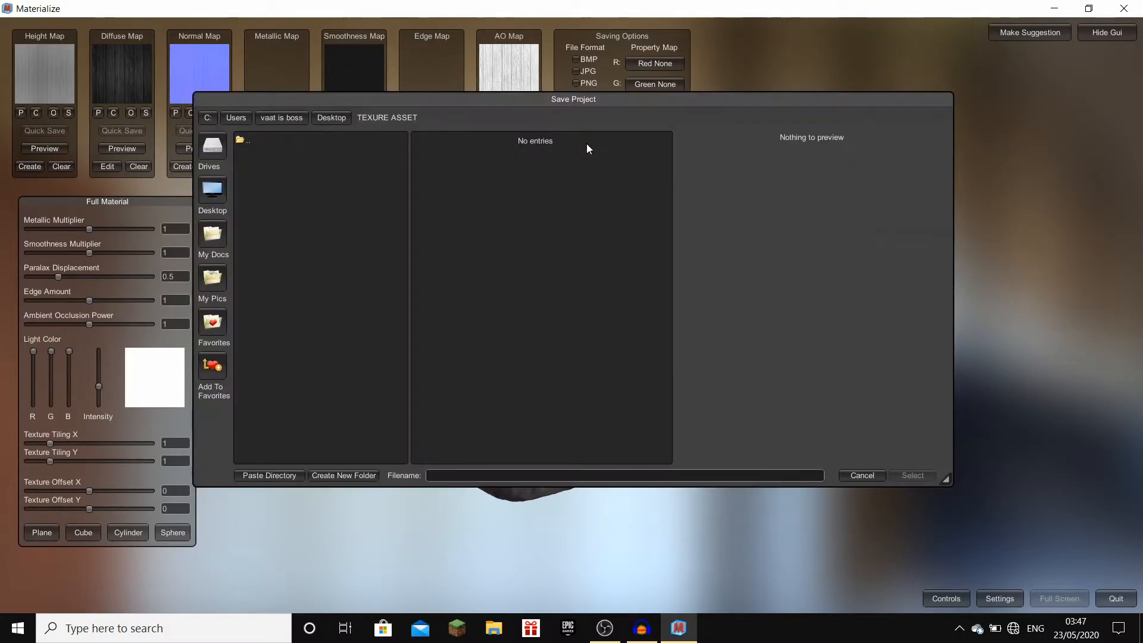
left_click_drag(572, 103, 719, 81)
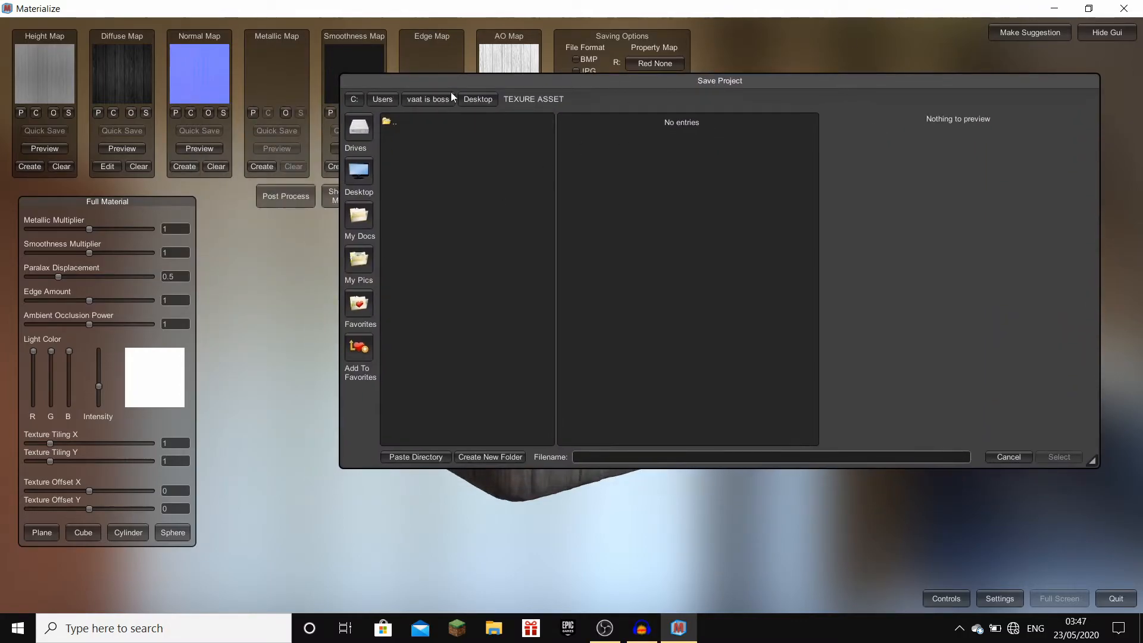
left_click(359, 171)
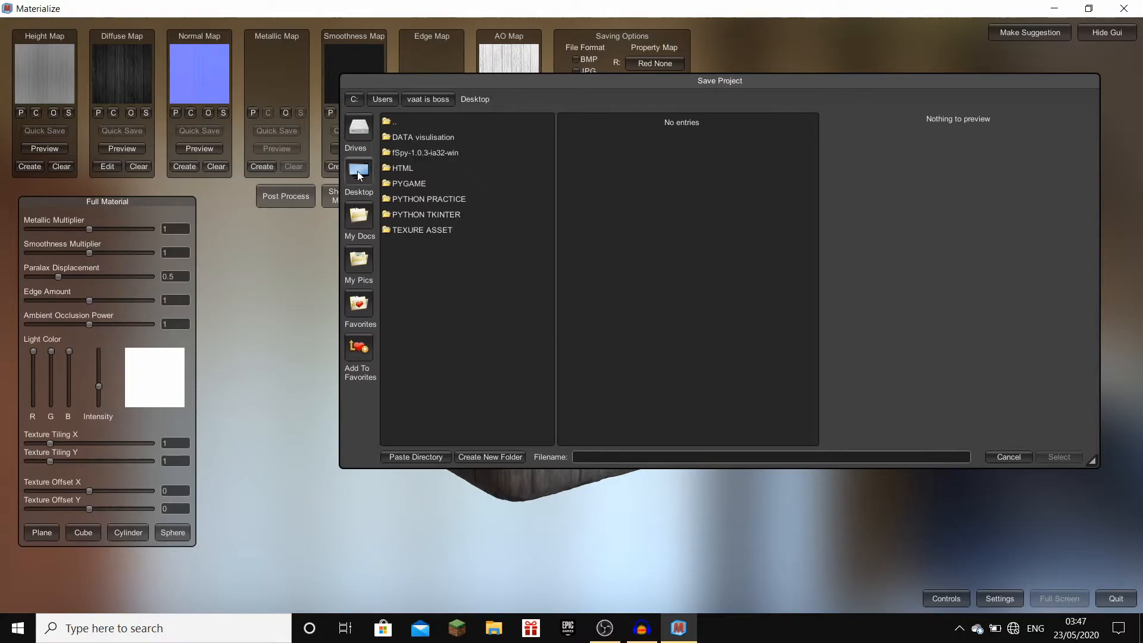
double_click(410, 231)
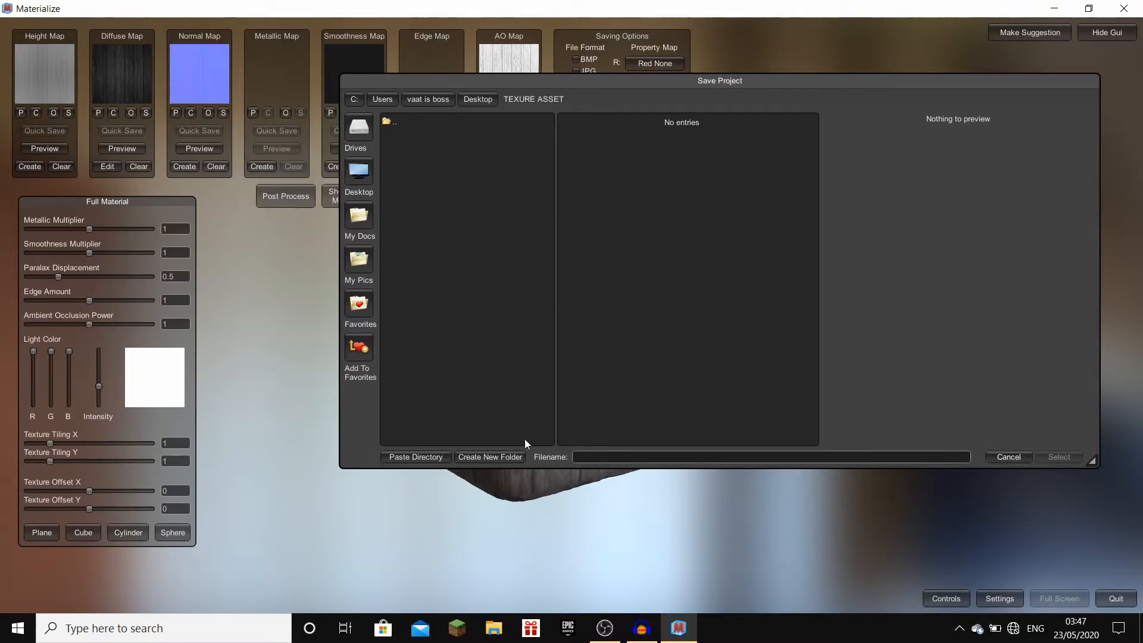
left_click(595, 456)
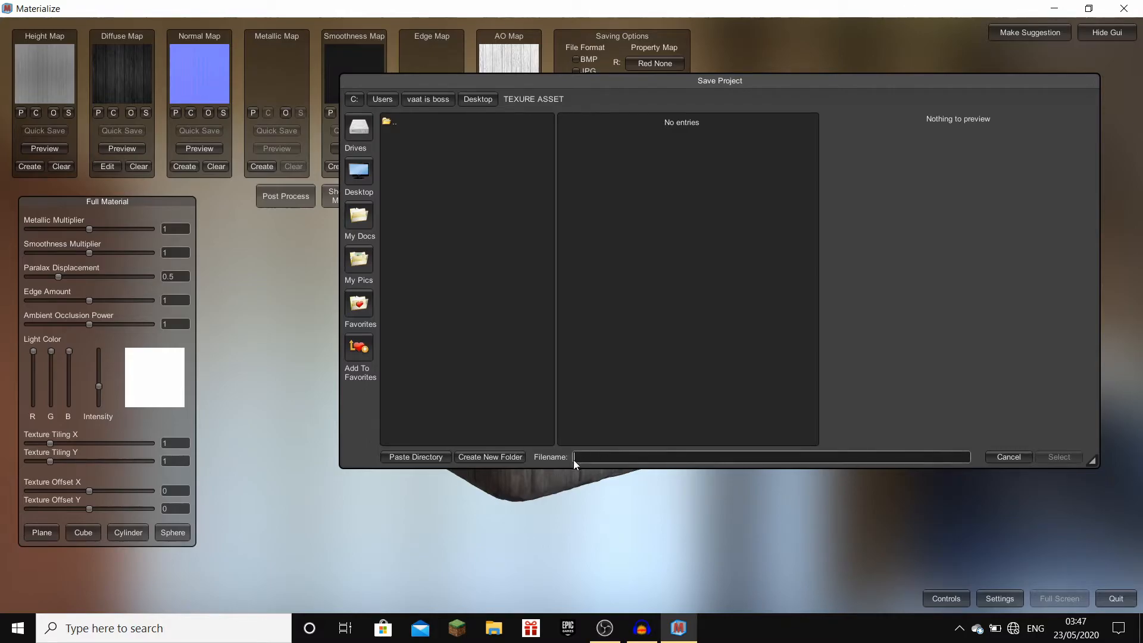
left_click_drag(533, 148, 530, 145)
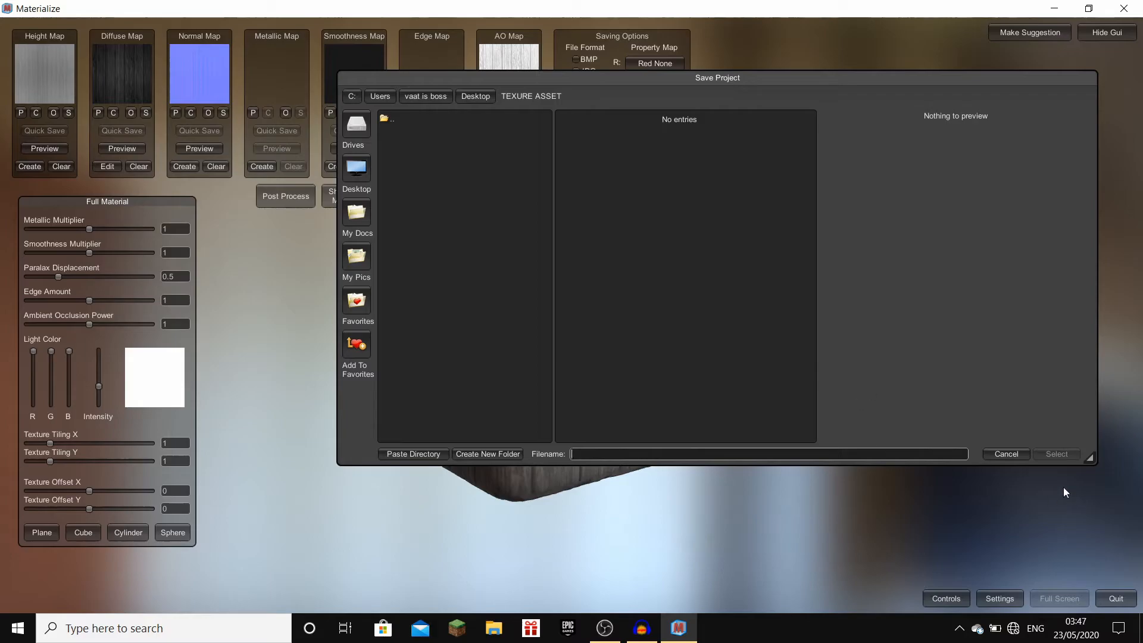
left_click(355, 185)
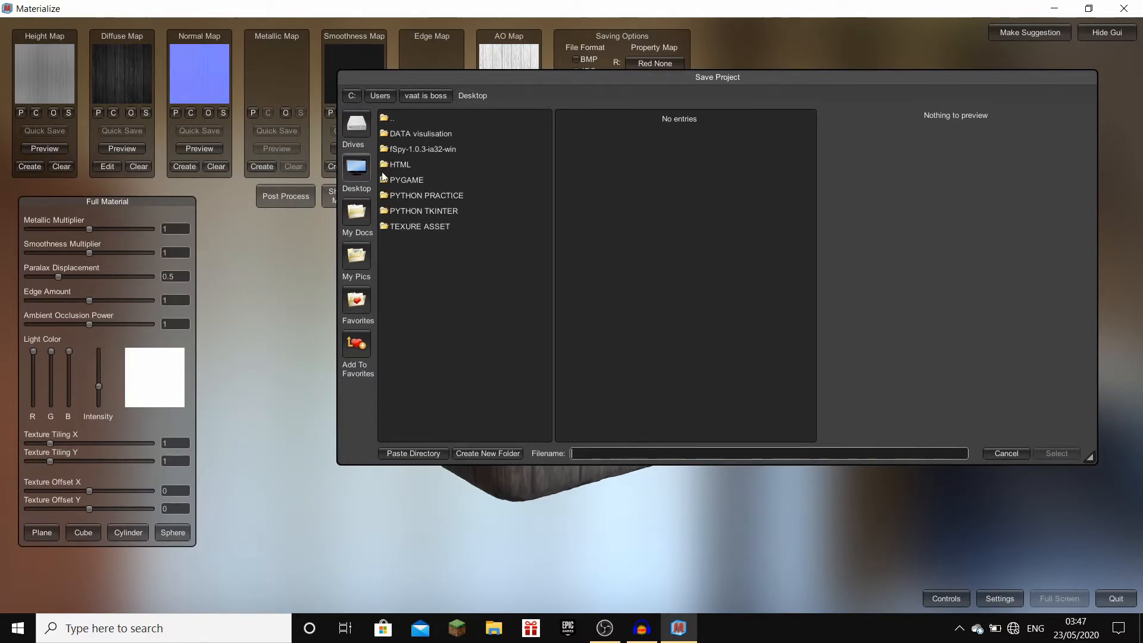
left_click(414, 224)
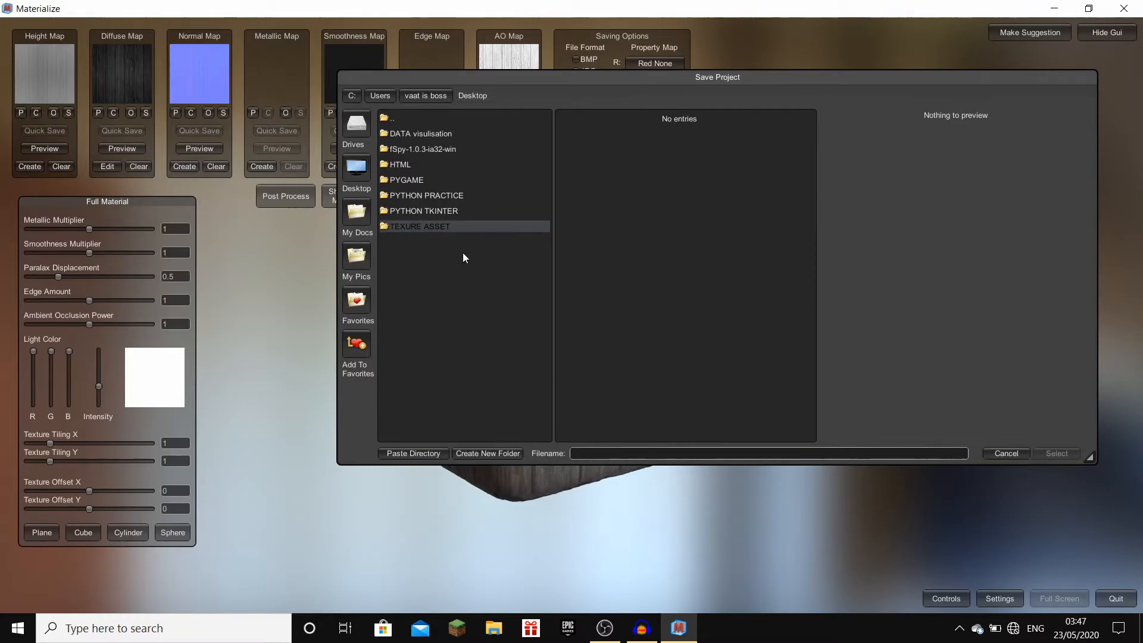
double_click(448, 225)
left_click(597, 454)
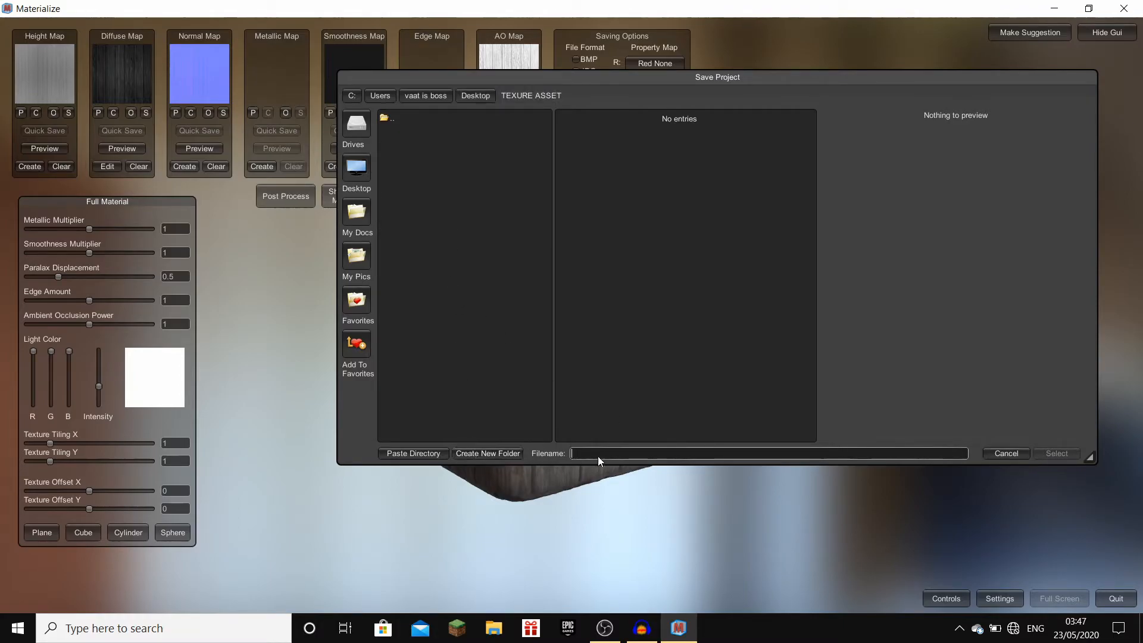
type("texures")
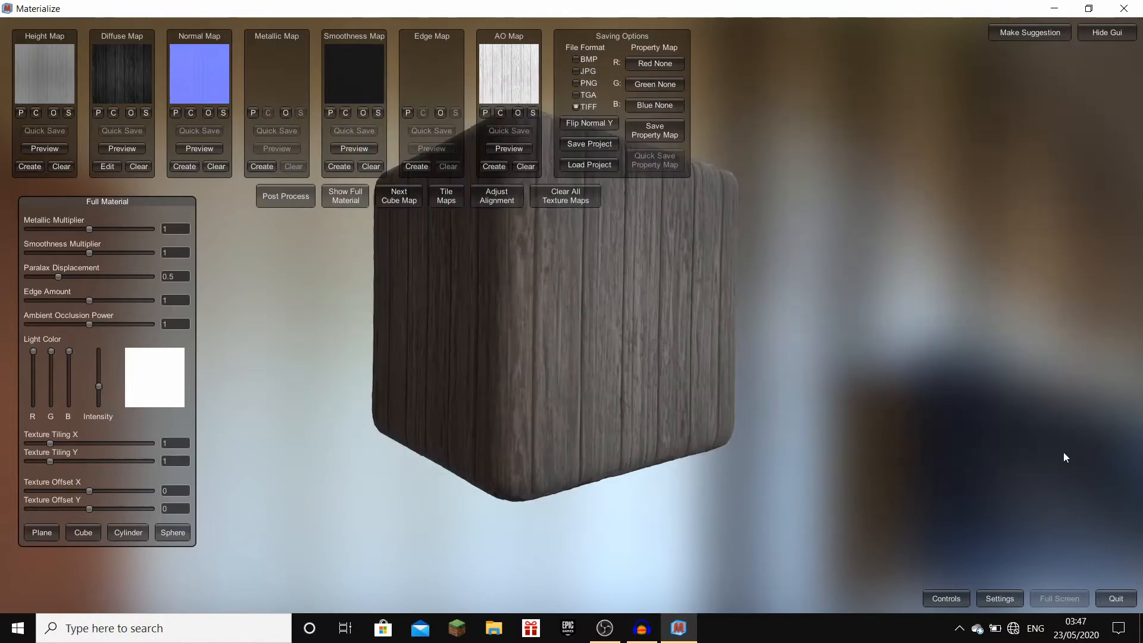
left_click(1062, 452)
Minimize Materialize, refresh the desktop and open the TEXURE ASSET folder.
right_click_drag(535, 250, 530, 258)
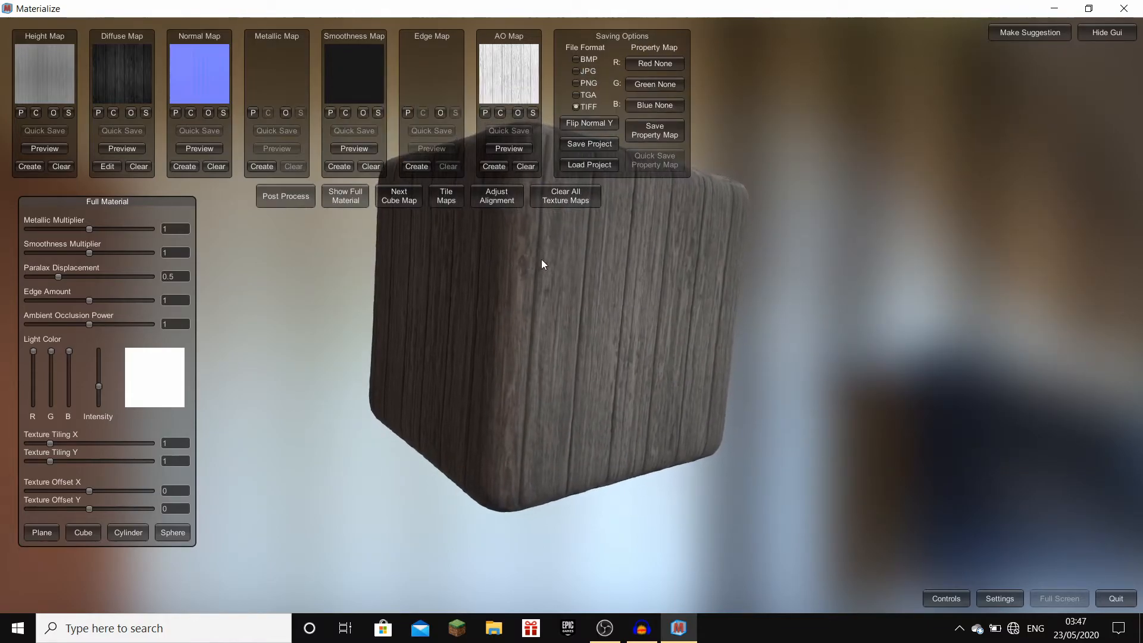
left_click(1053, 8)
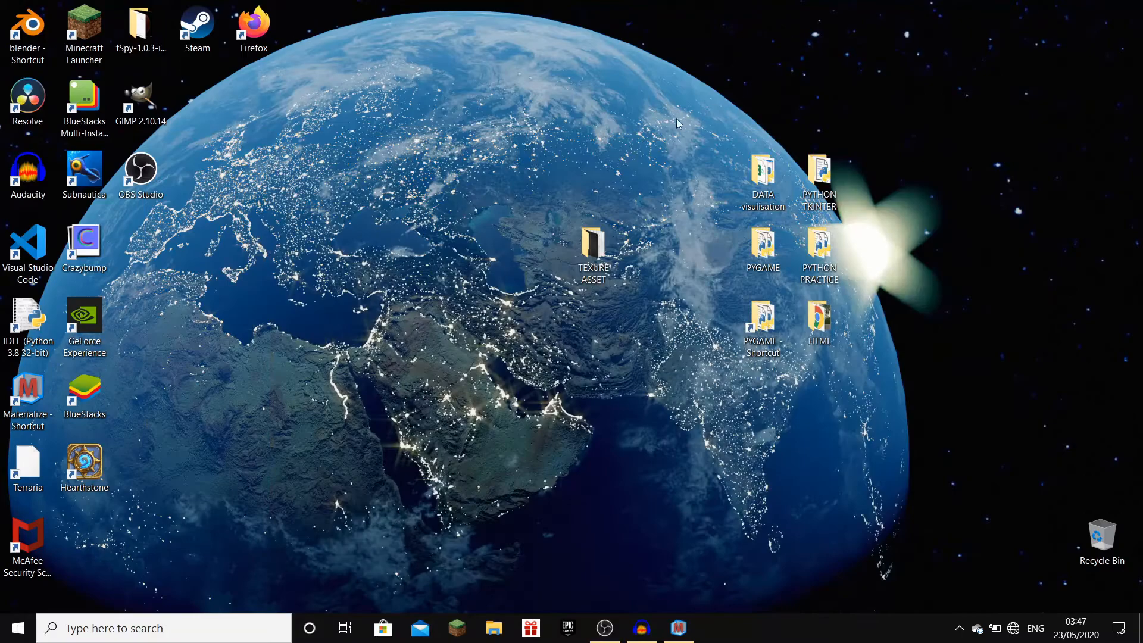
right_click(575, 131)
left_click(596, 173)
double_click(589, 249)
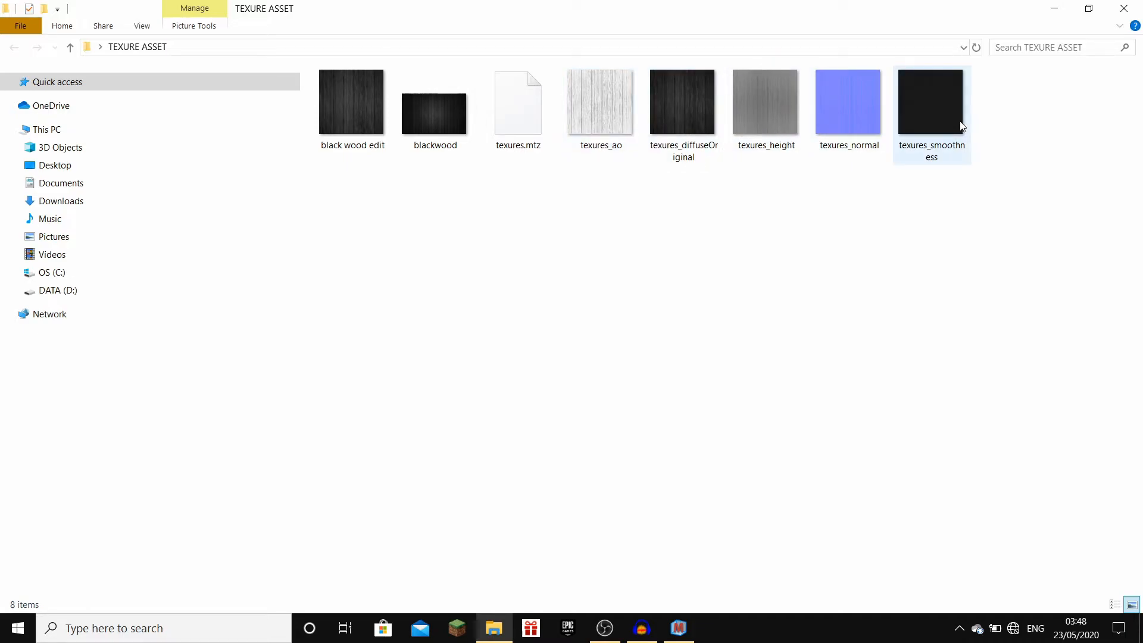
View the exported AO, original diffuse, height, normal and smoothness images one after another, and close the viewer and folder.
double_click(605, 116)
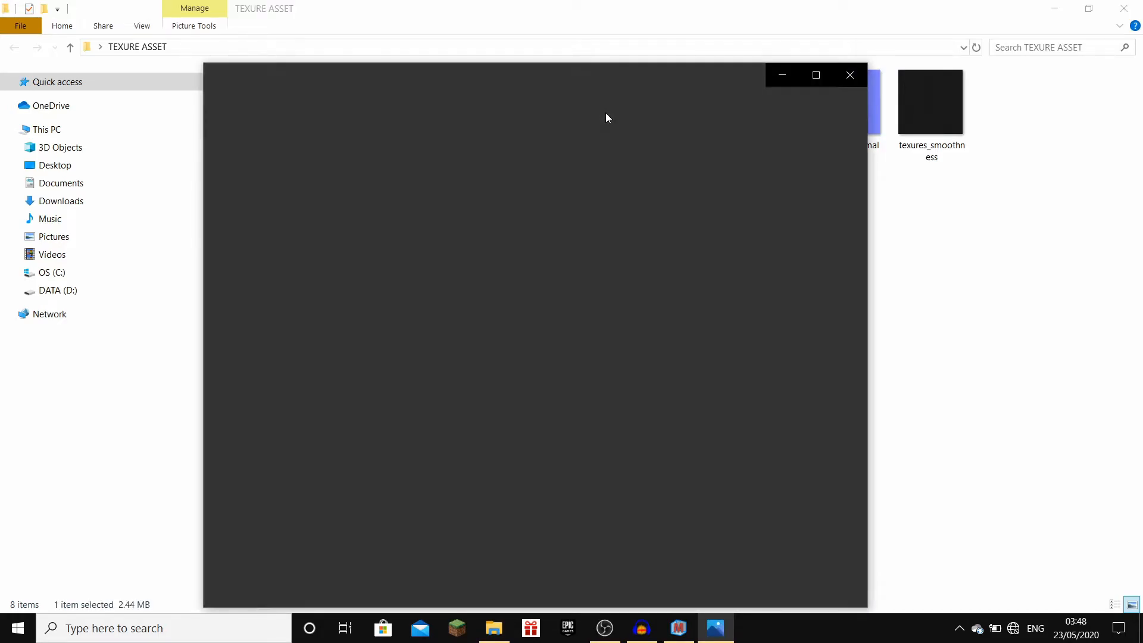
key("Right")
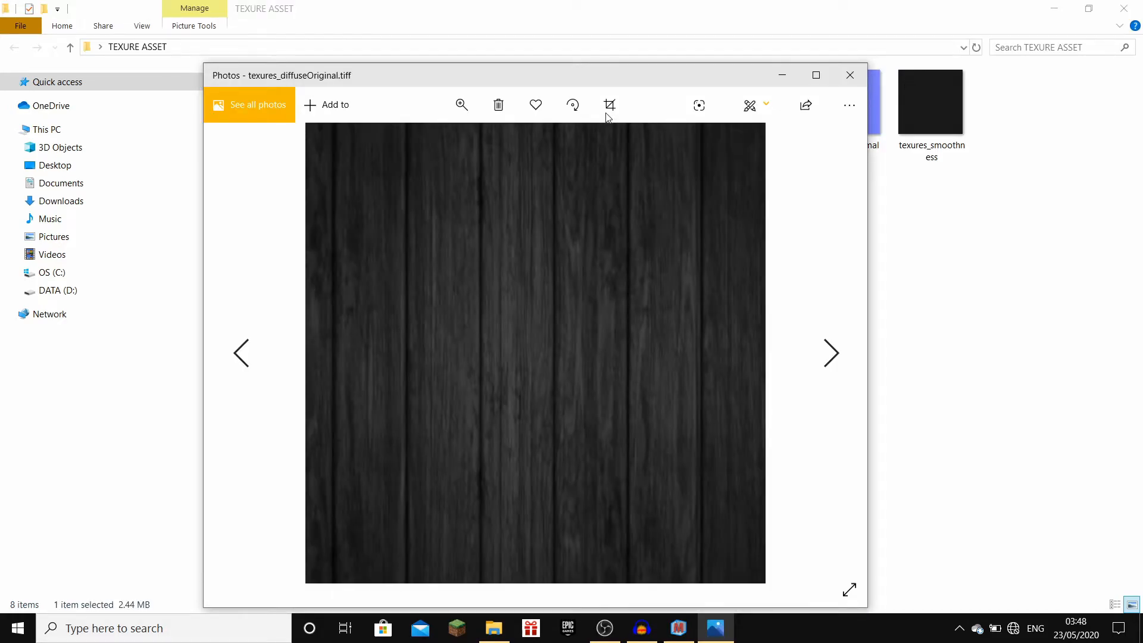
key("Right")
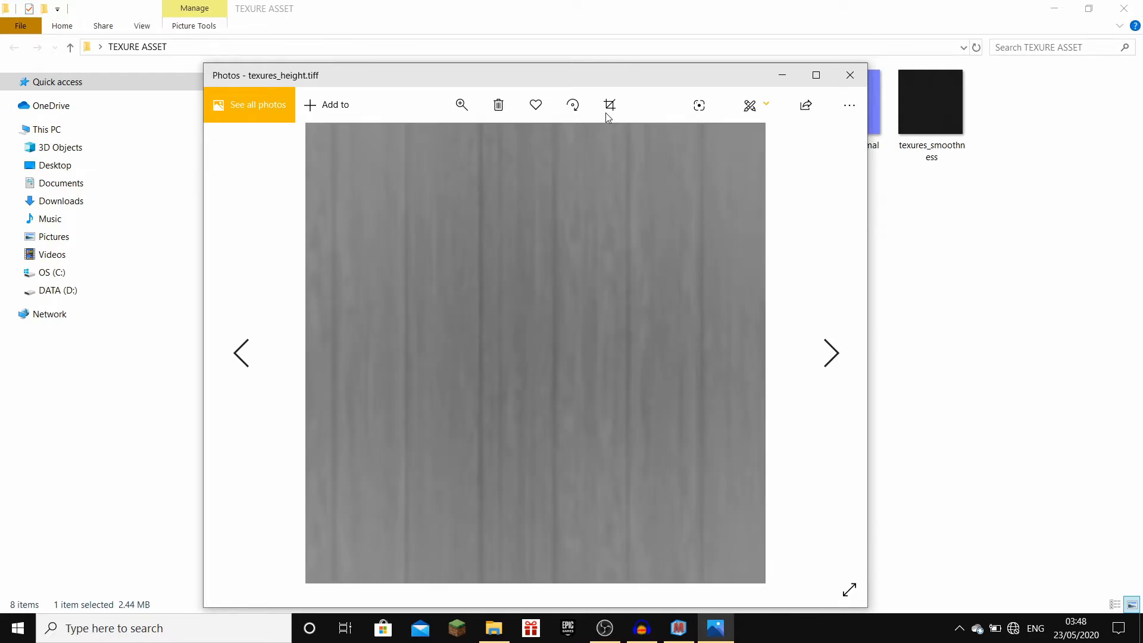
key("Right")
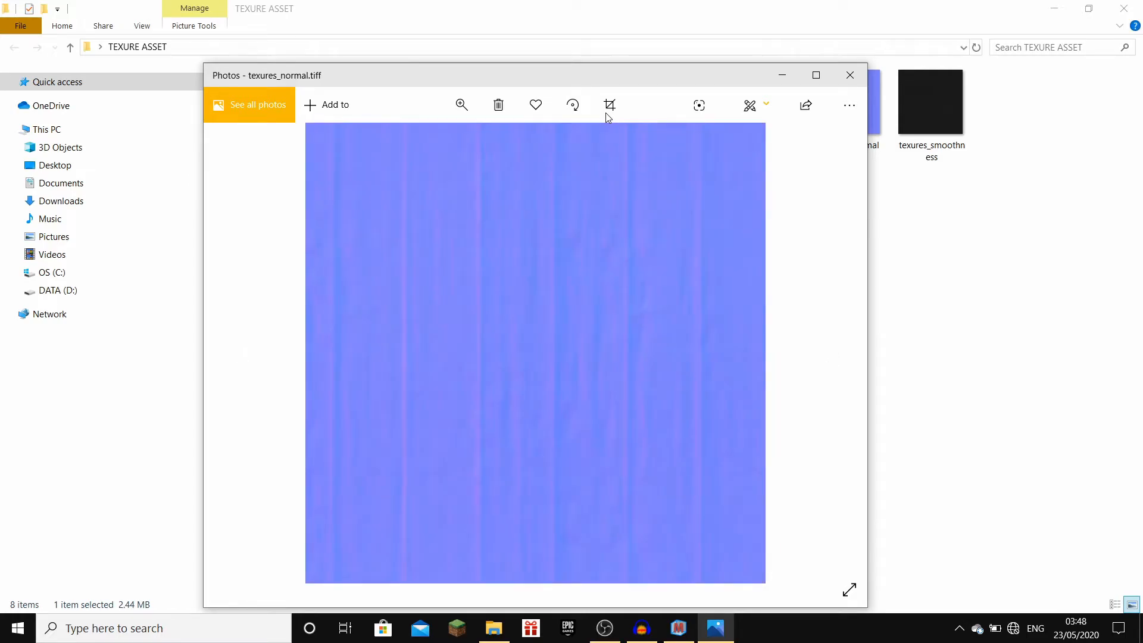
key("Right")
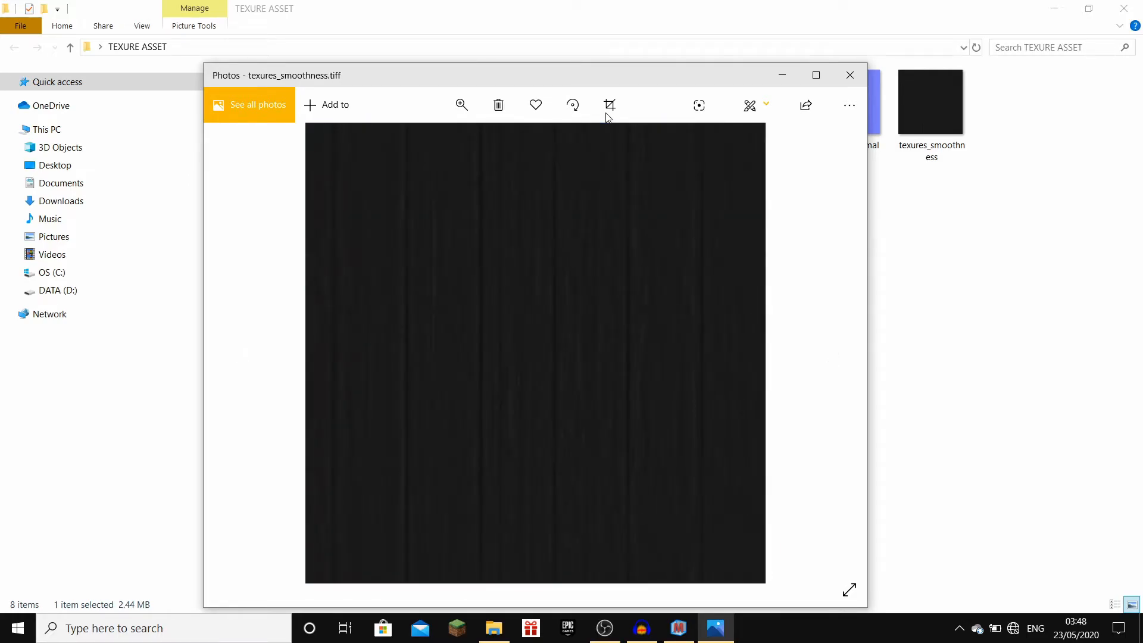
left_click(851, 76)
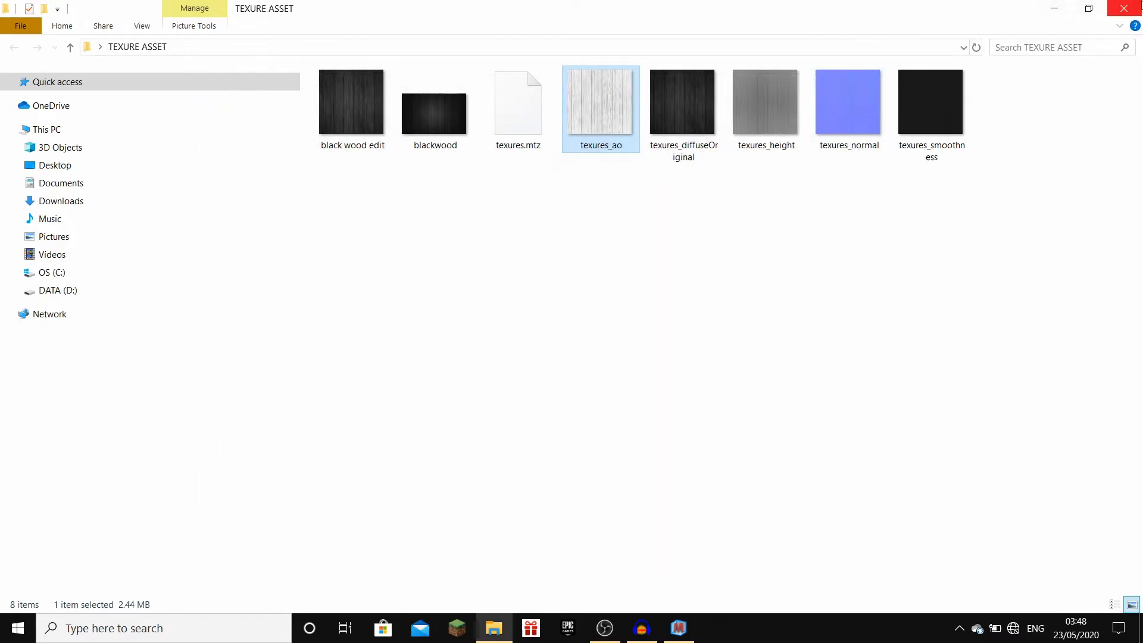
left_click(1140, 5)
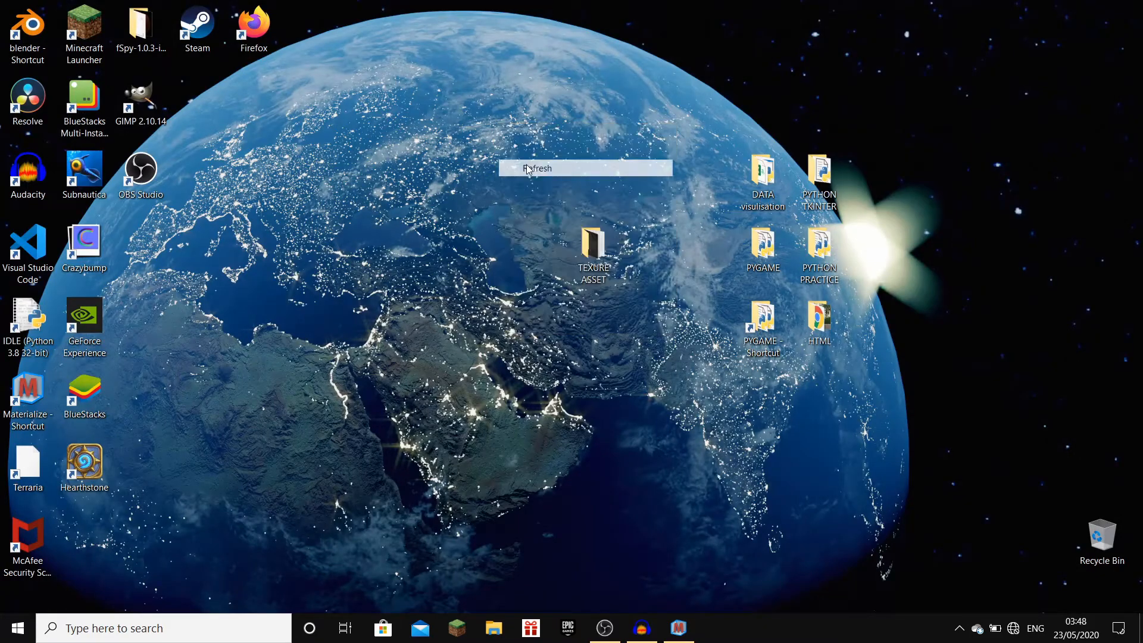
Start Blender from its desktop shortcut and dismiss the splash screen.
left_click_drag(571, 237, 573, 208)
double_click(11, 45)
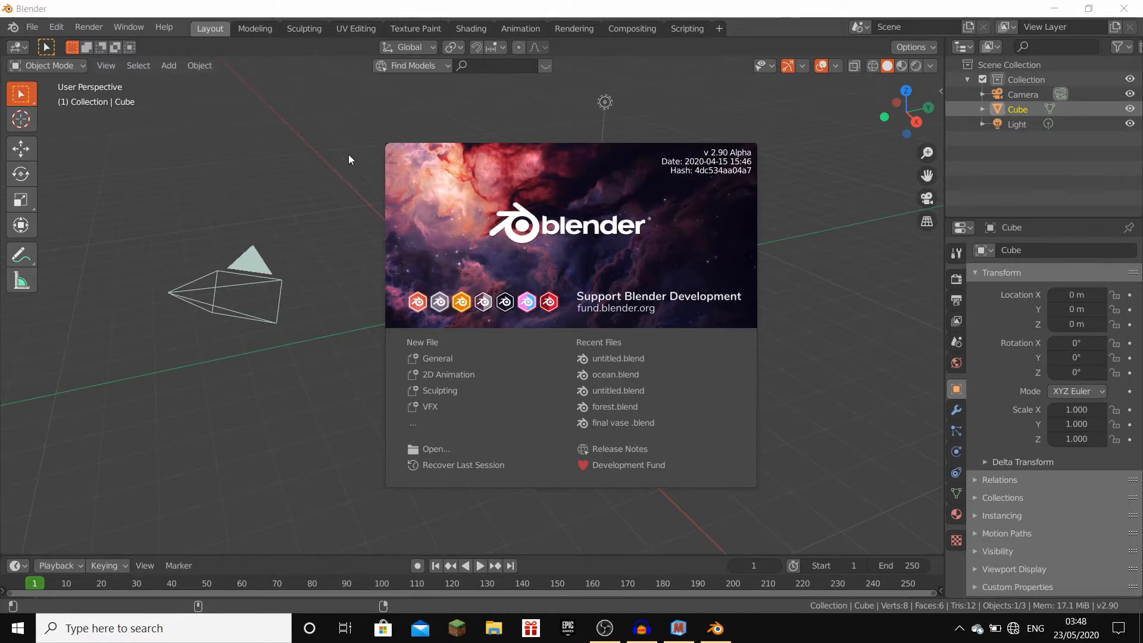
left_click(348, 156)
Delete the default camera, cube and light from the scene.
mouse_move(494, 226)
middle_mouse_down()
mouse_move(512, 261)
mouse_move(505, 210)
middle_mouse_up()
key("a")
key("x")
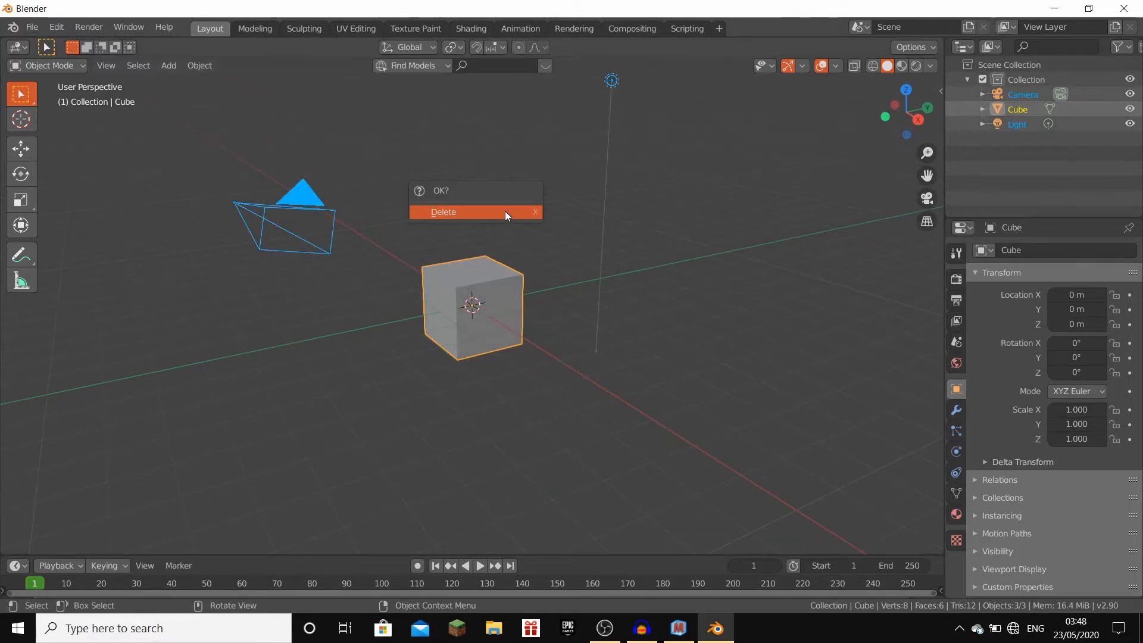
left_click(448, 212)
Add a mesh plane at the origin and scale it by 5.
middle_click_drag(448, 212, 599, 217)
left_click(168, 66)
mouse_move(181, 86)
left_click(299, 81)
key("s")
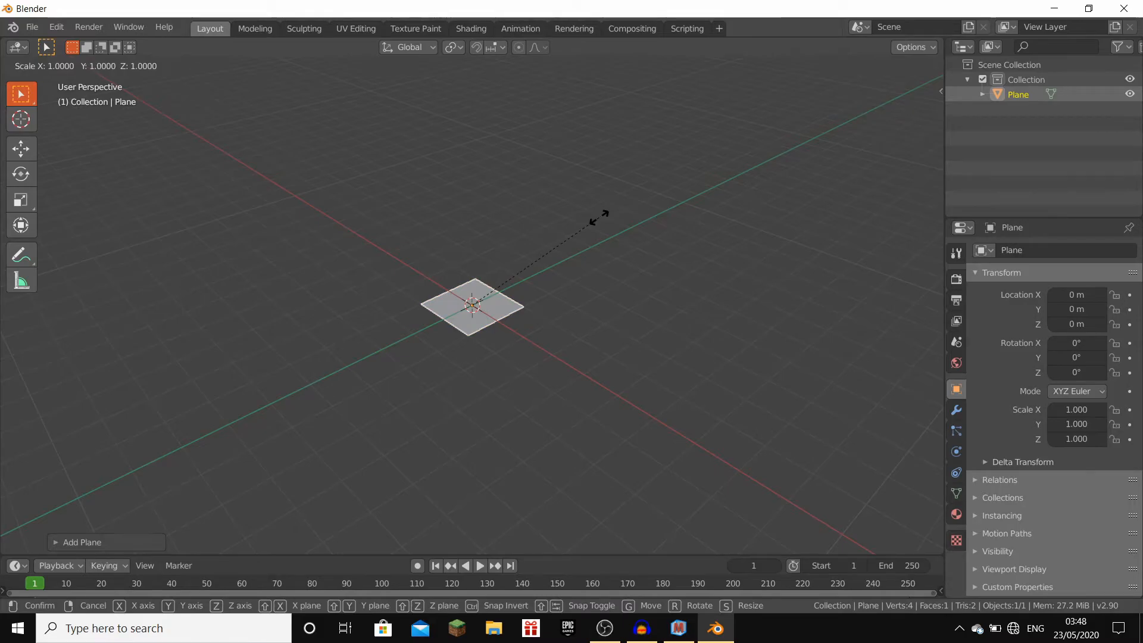
key("5")
key("Return")
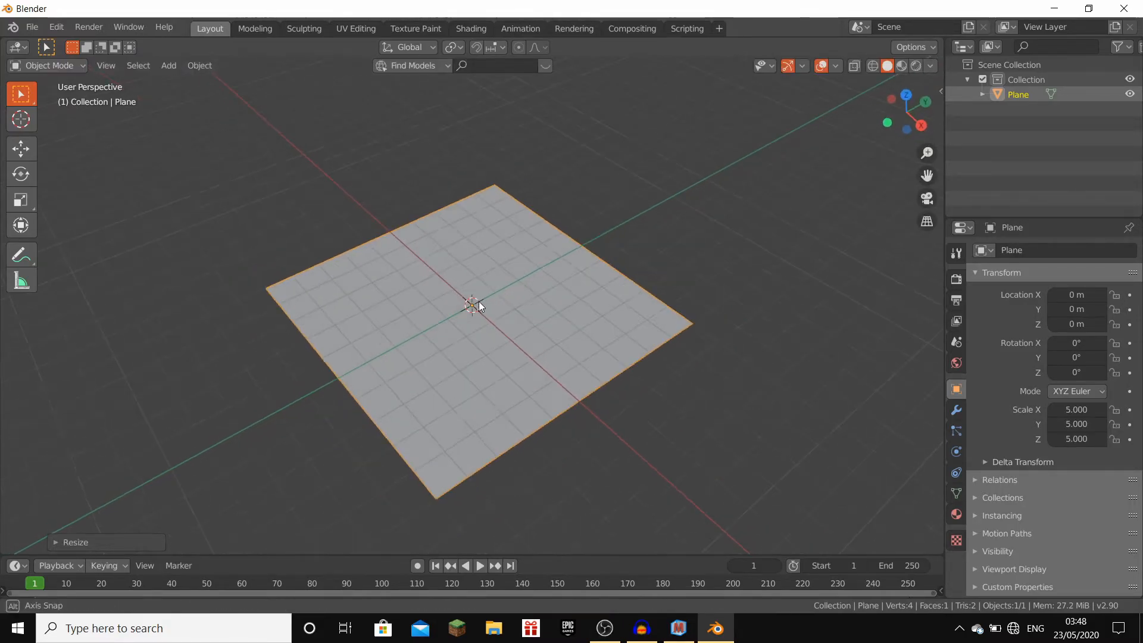
middle_click_drag(479, 302, 495, 272)
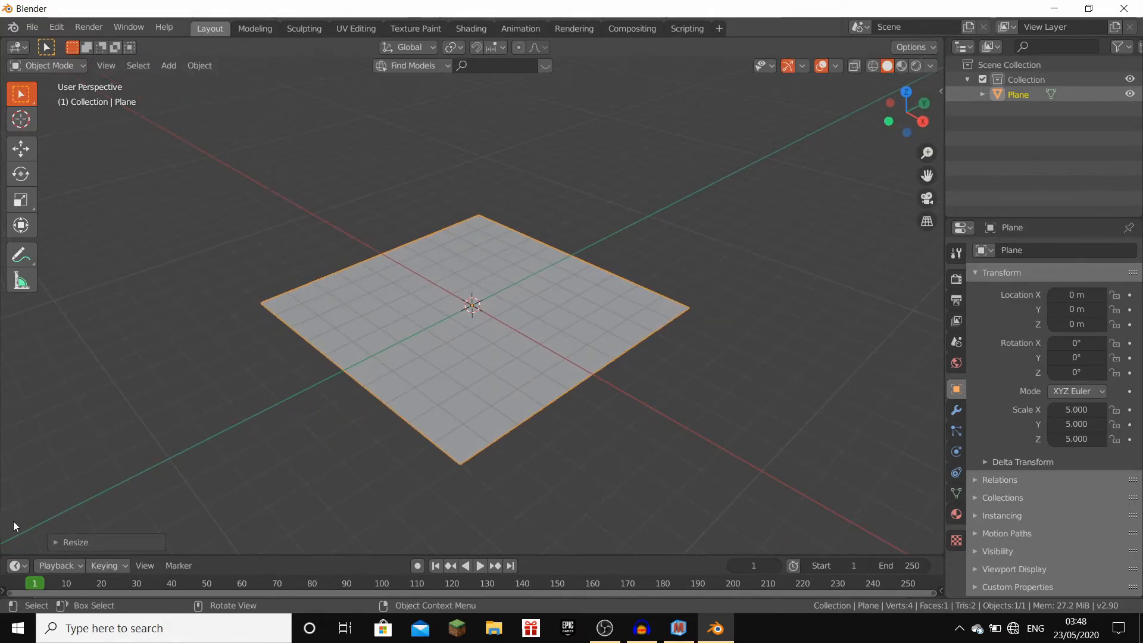
Collapse the timeline, split the 3D viewport vertically and turn the new area into a Shader Editor without its sidebar.
left_click_drag(4, 550, 5, 575)
left_click_drag(1, 40, 388, 45)
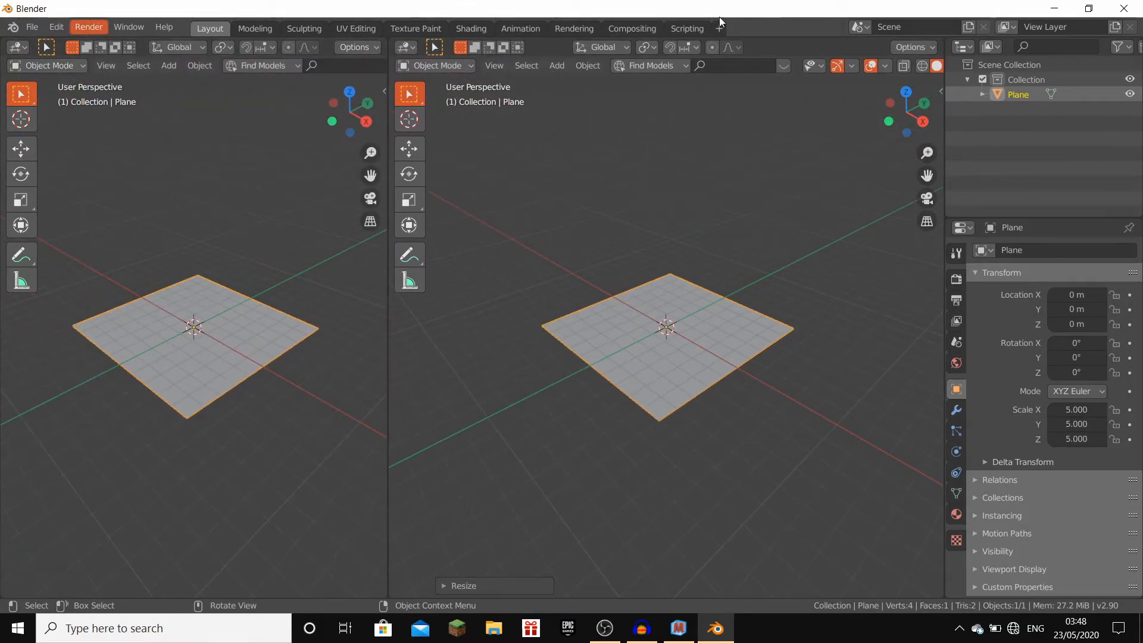
left_click(18, 47)
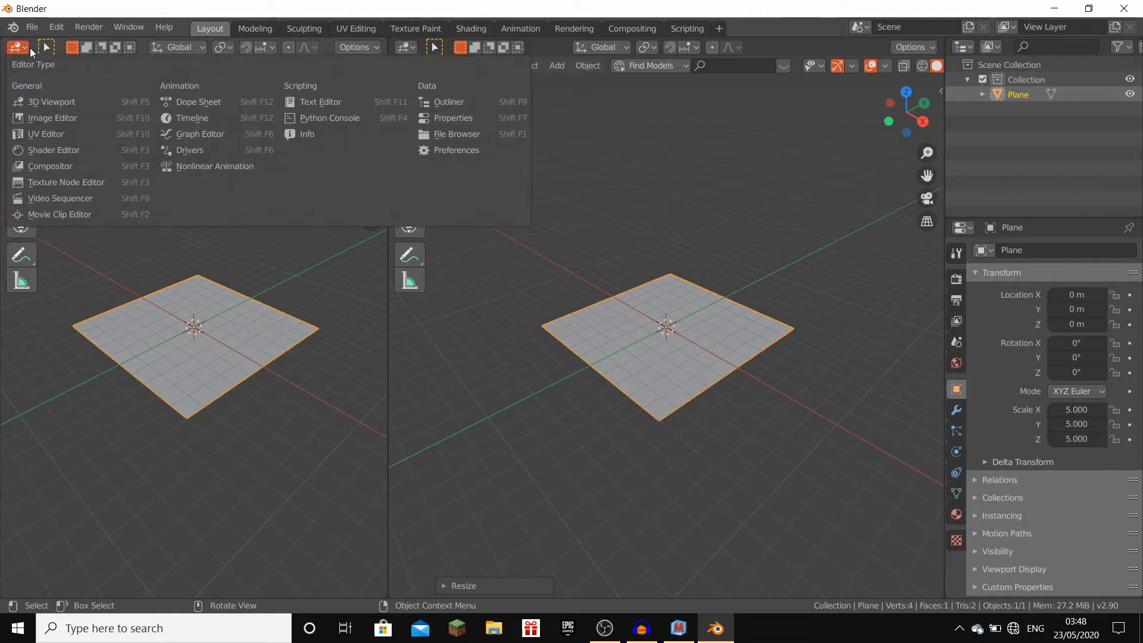
left_click(33, 145)
key("n")
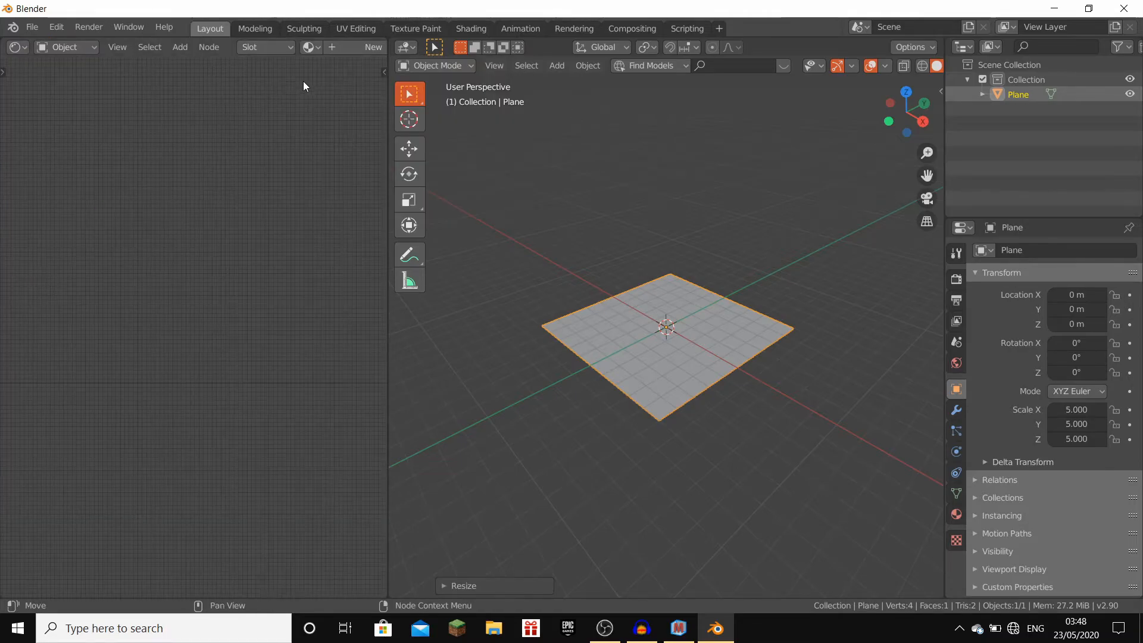
Create a new material on the plane, widen the Shader Editor and name the material blackwood-texure.
left_click(373, 49)
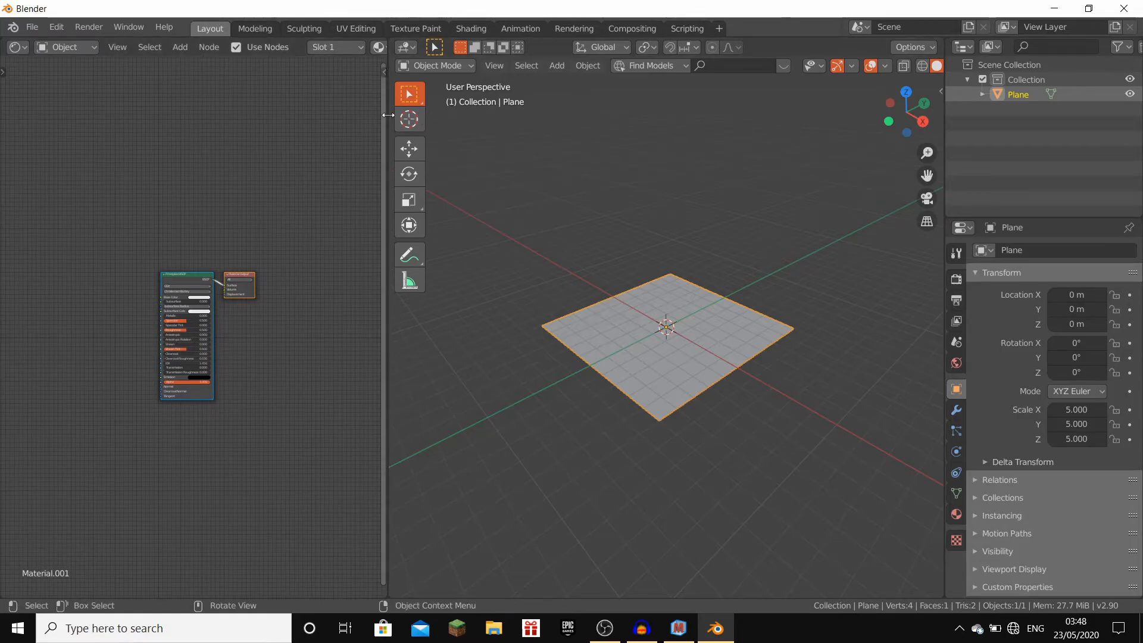
left_click_drag(388, 115, 487, 115)
key("ctrl+a")
key("BackSpace")
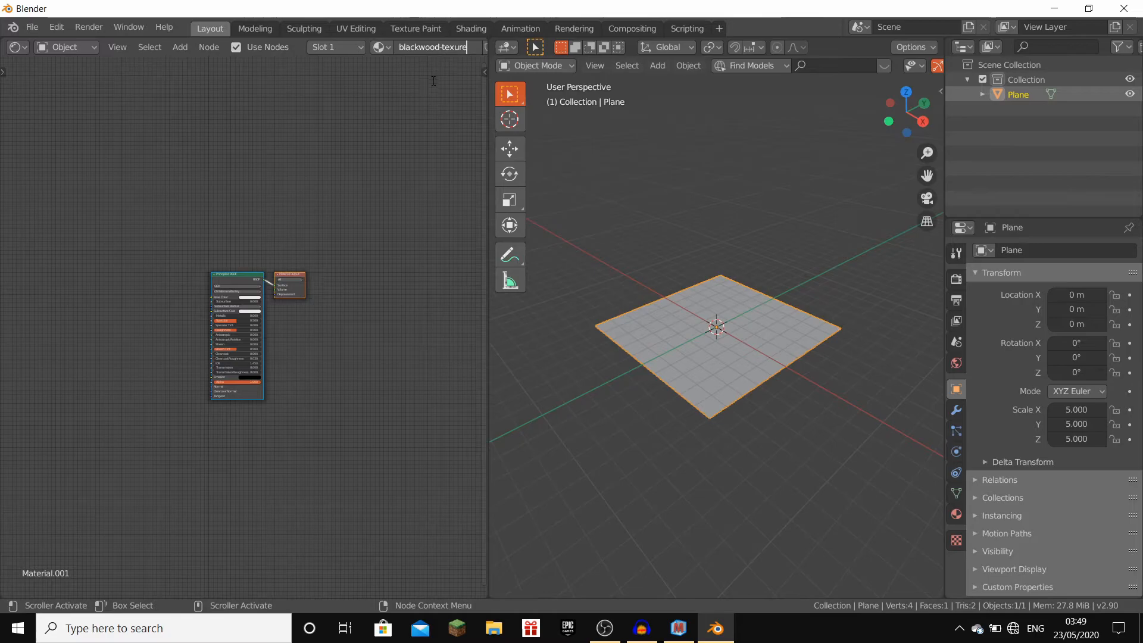
key("Return")
Add an Image Texture node beside the Principled BSDF and connect its Color output to Base Color.
scroll(319, 233, "up", 6)
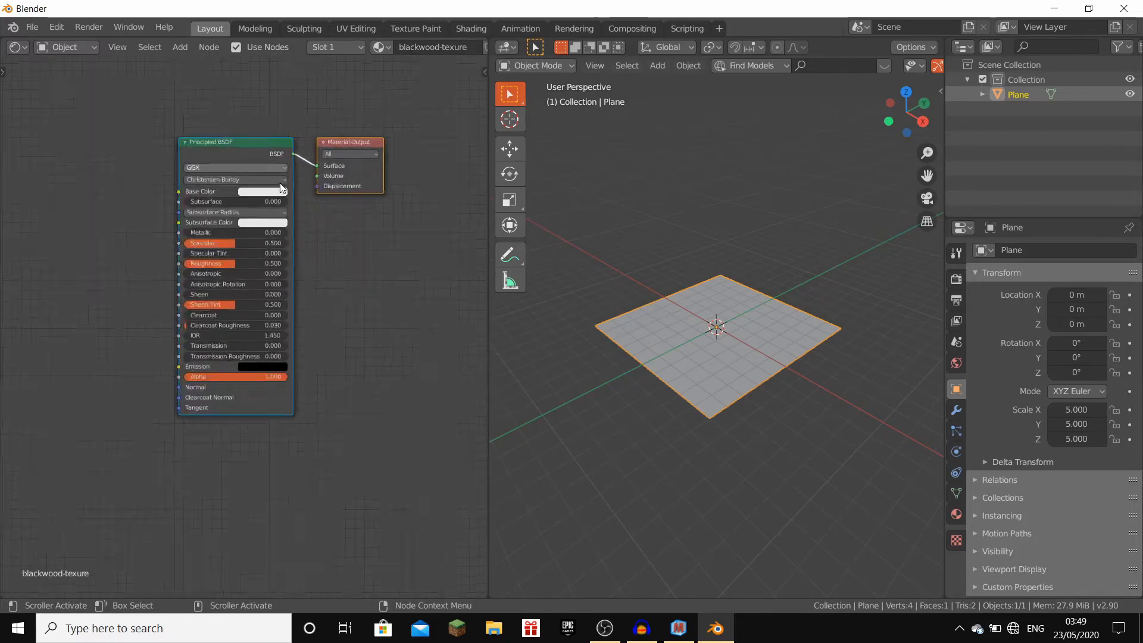
middle_click_drag(238, 138, 288, 152)
middle_click_drag(323, 102, 377, 84)
mouse_move(362, 129)
middle_mouse_down()
mouse_move(181, 98)
mouse_move(348, 124)
middle_mouse_up()
key("shift+a")
left_click(138, 192)
type("im")
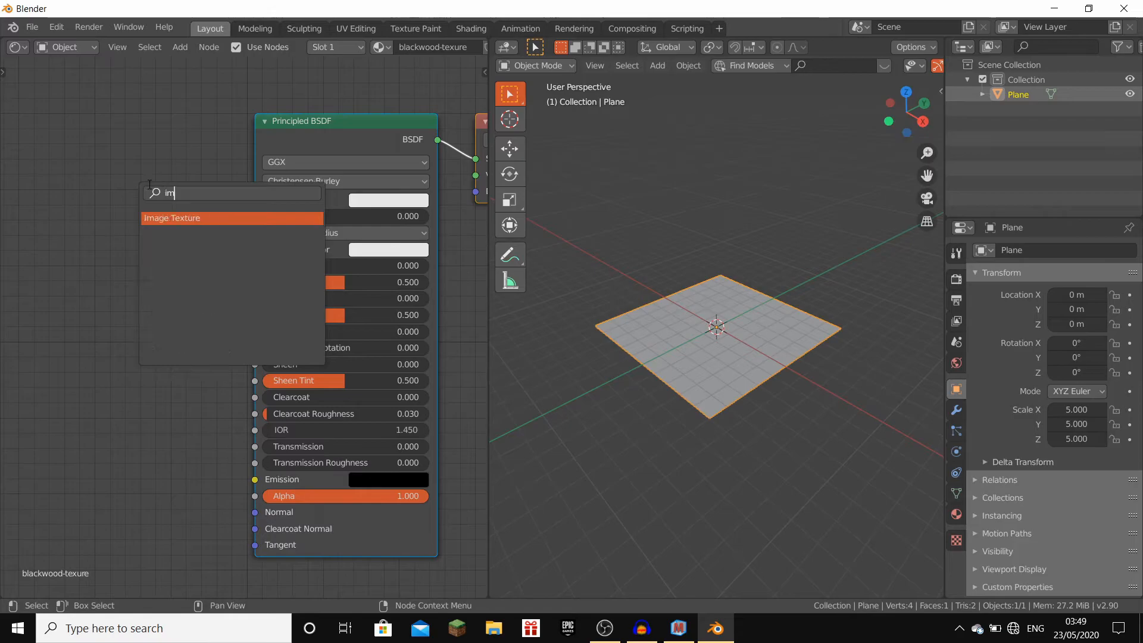
left_click(191, 220)
left_click(68, 161)
middle_click_drag(116, 152, 181, 171)
left_click_drag(262, 180, 300, 185)
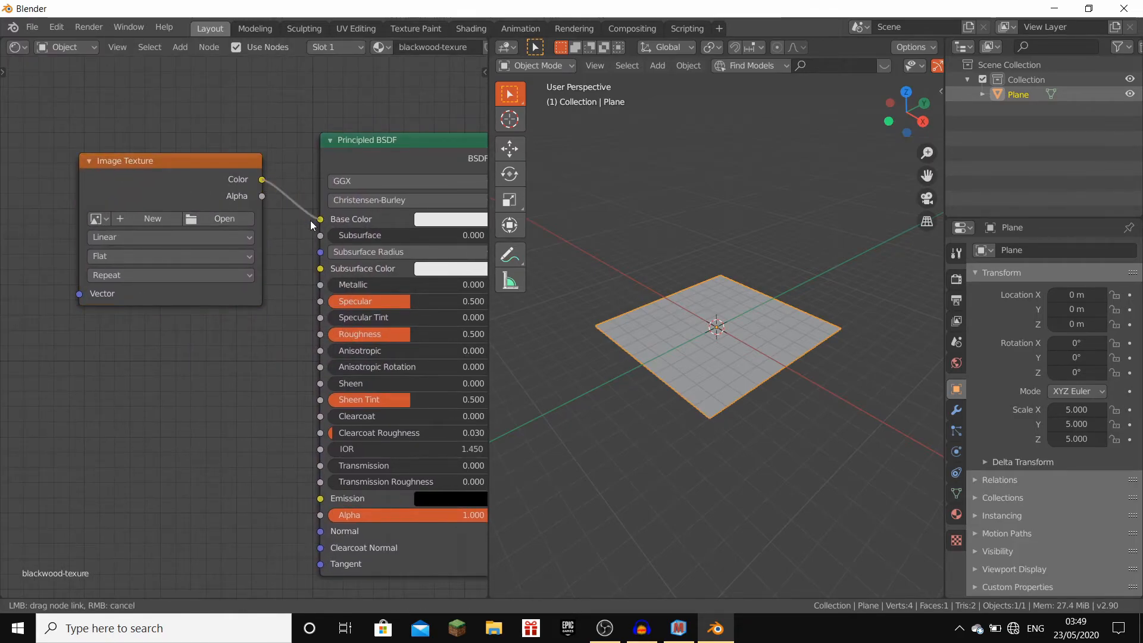
left_click_drag(311, 225, 312, 220)
Add a Mapping node before the Image Texture and connect its Vector output to the texture's Vector input.
middle_click_drag(148, 166, 350, 168)
key("shift+a")
left_click(244, 176)
type("mapp")
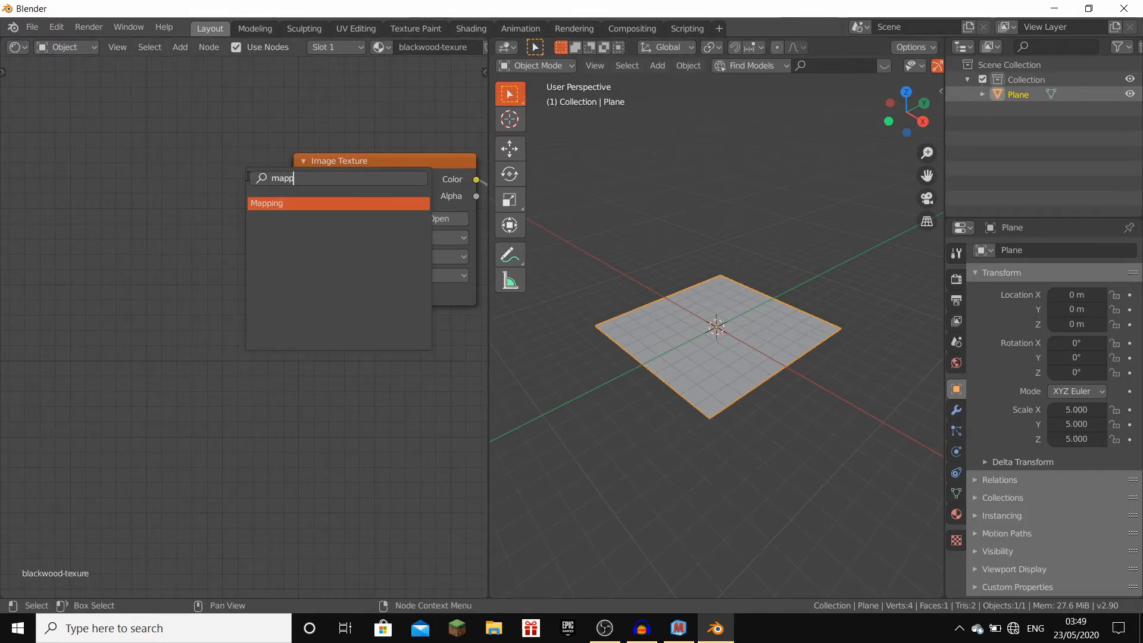
left_click(269, 204)
left_click(220, 177)
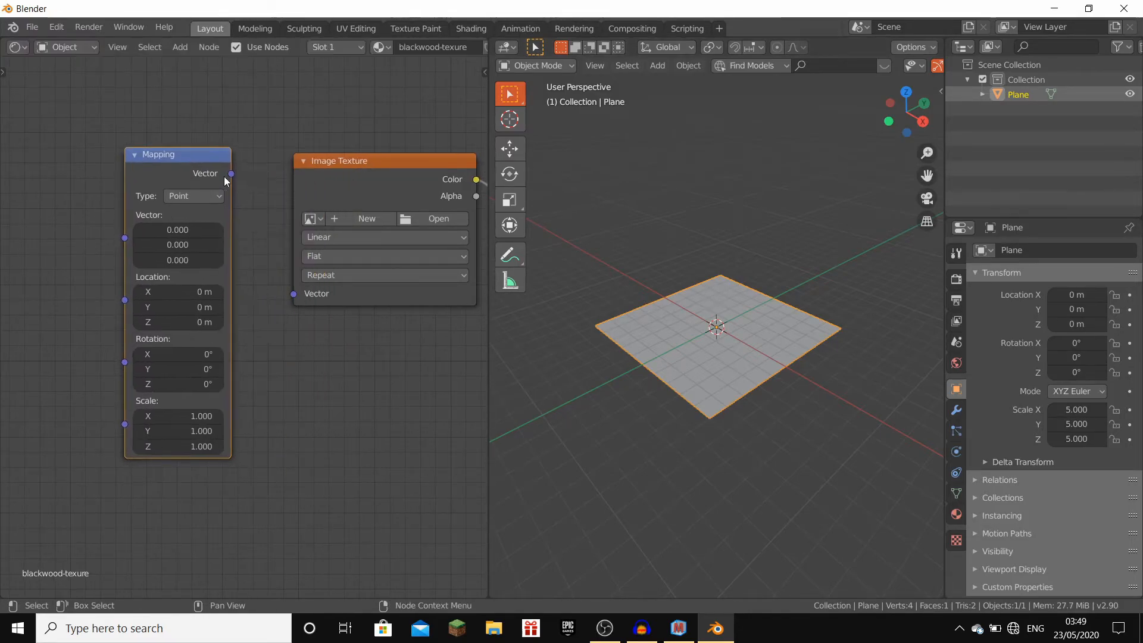
left_click_drag(231, 174, 291, 293)
Add a Texture Coordinate node before the Mapping node and connect its UV output to the Mapping's Vector input.
middle_click_drag(127, 193, 298, 203)
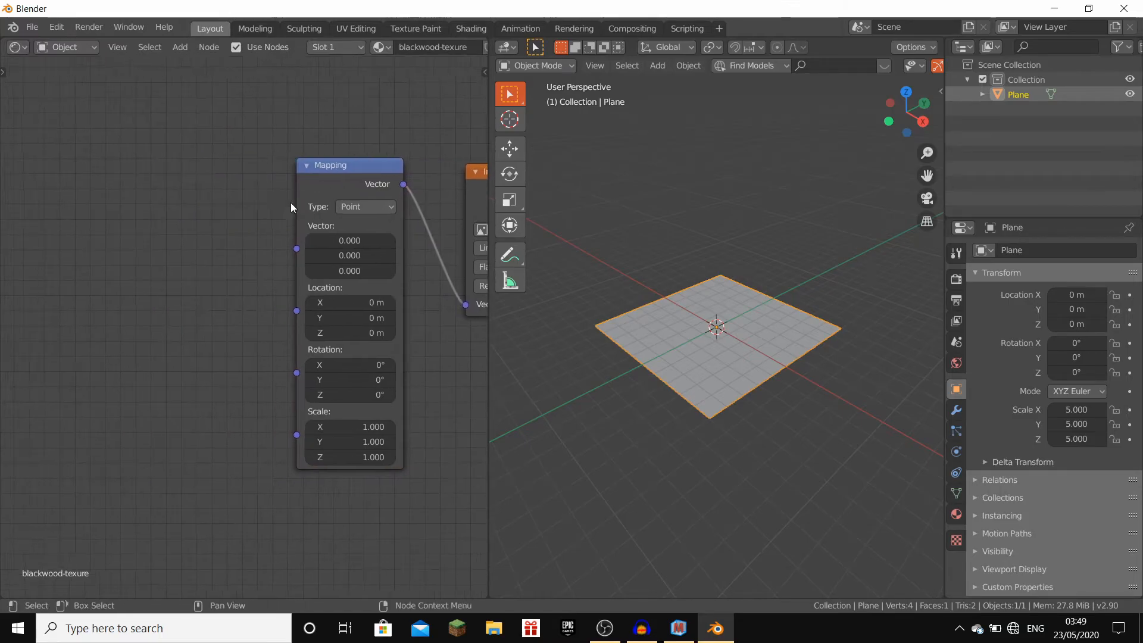
key("shift+a")
left_click(230, 196)
type("tex")
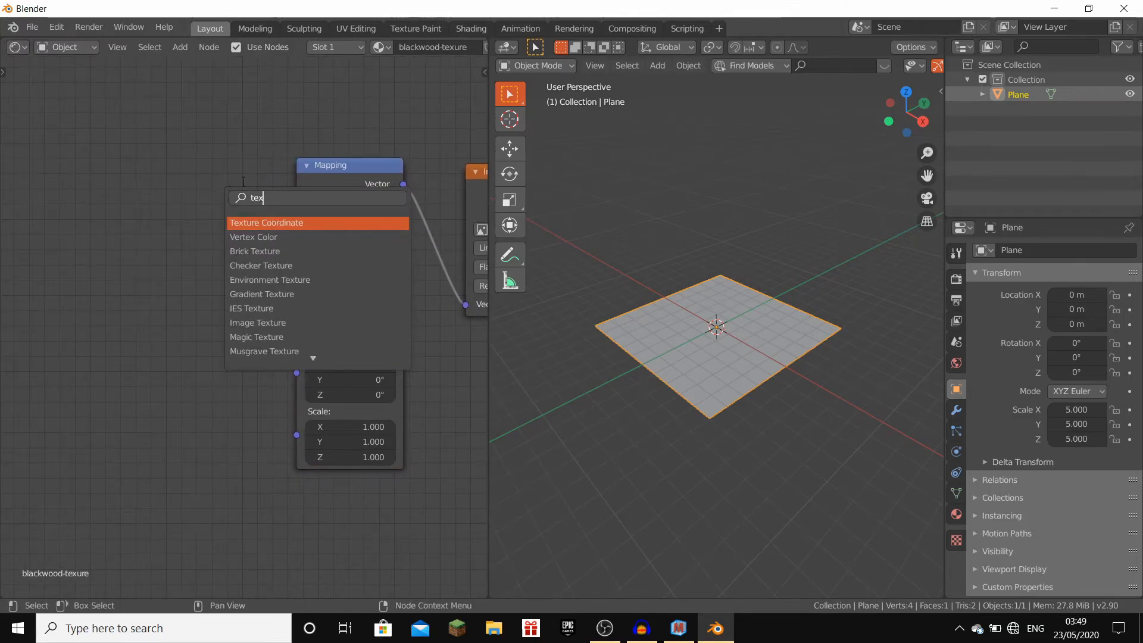
left_click(264, 222)
left_click(219, 203)
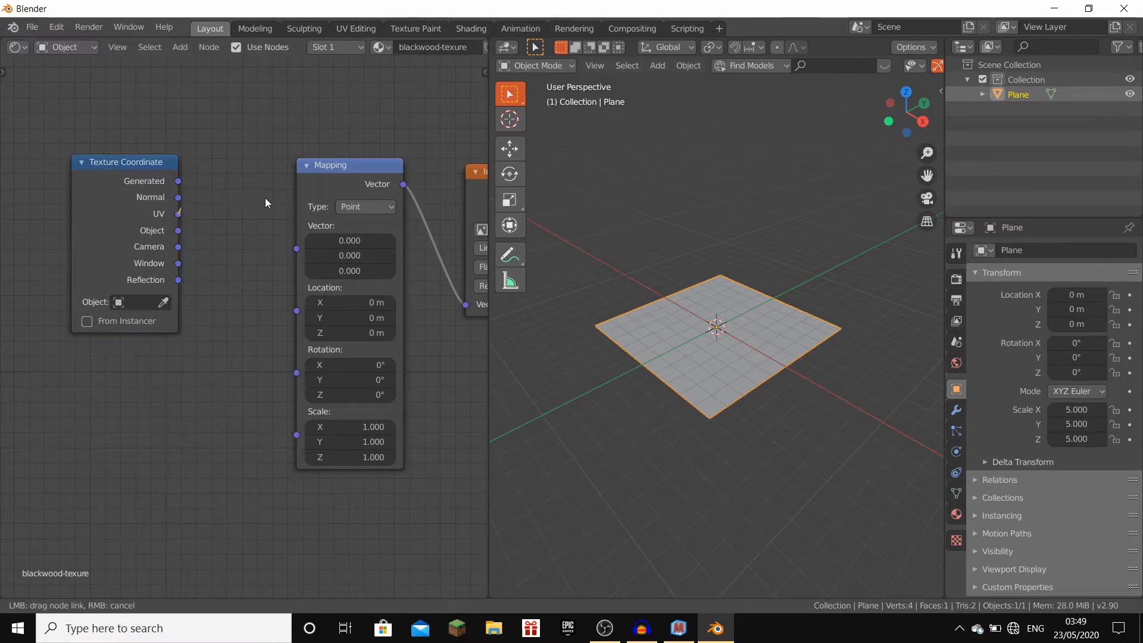
left_click_drag(294, 245, 294, 248)
Switch the 3D viewport to Rendered shading and set the render engine to Cycles.
scroll(337, 152, "down", 8, "ctrl")
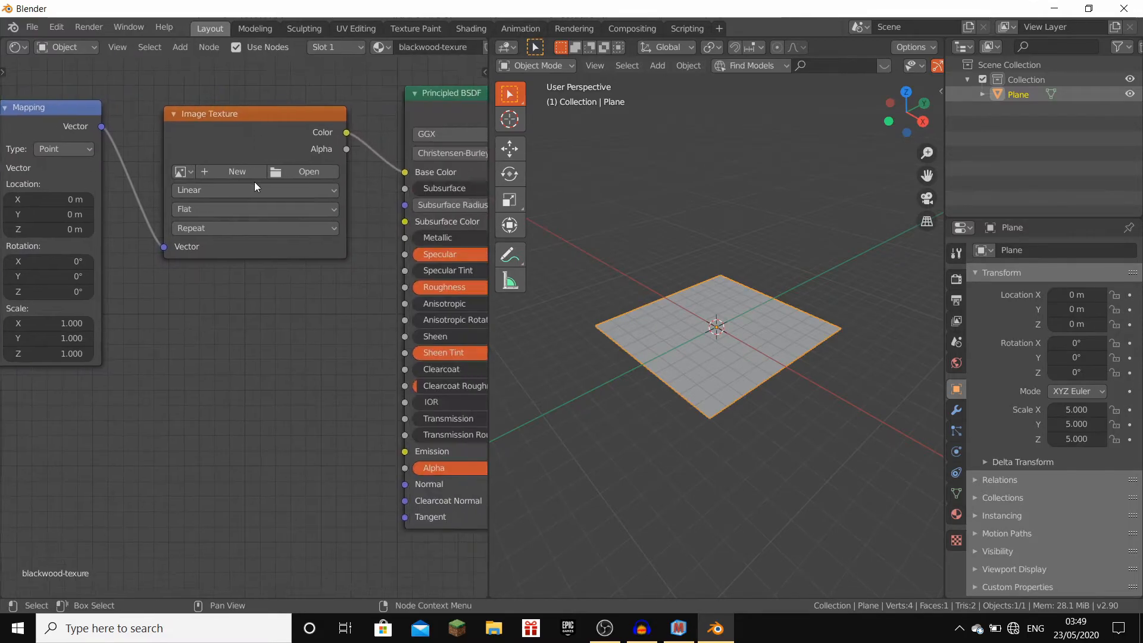
key("z")
left_click(740, 85)
left_click(957, 278)
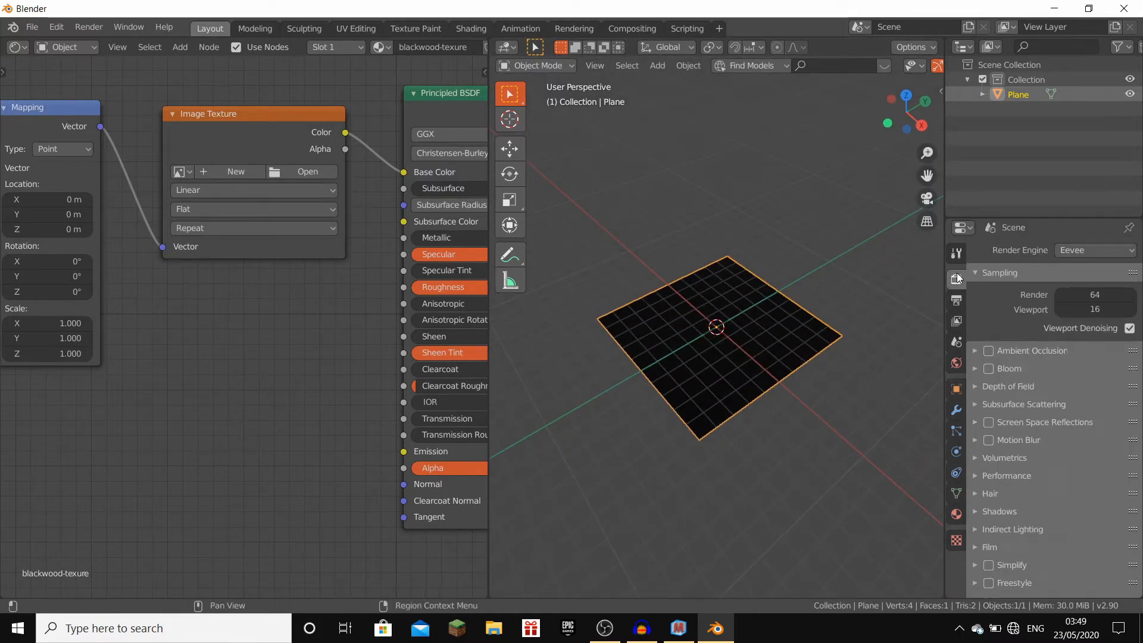
left_click(1062, 248)
left_click(1062, 298)
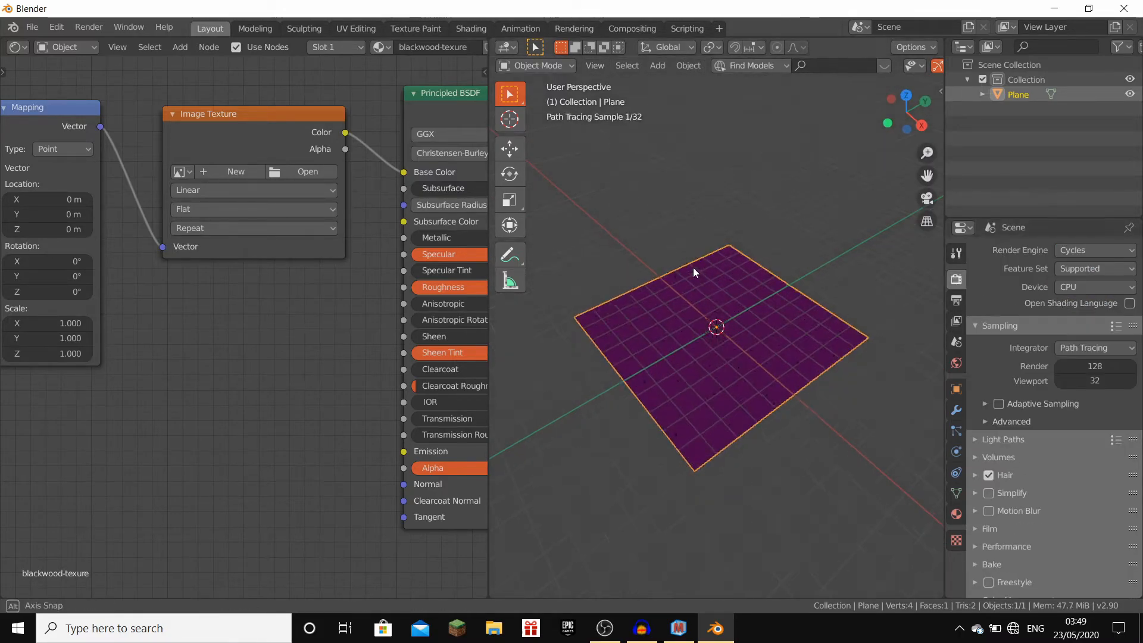
Add a Sun light to the scene and move it up above the plane.
key("shift+a")
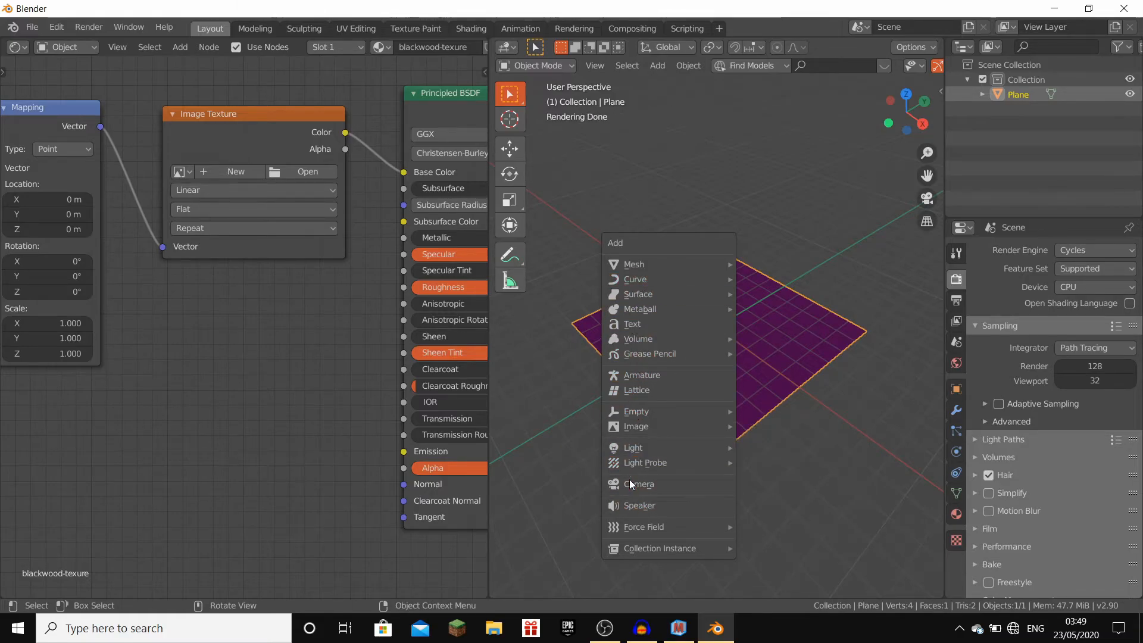
mouse_move(633, 446)
left_click(764, 464)
middle_click_drag(767, 370, 758, 290)
key("g")
left_click(753, 204)
middle_click_drag(755, 202, 758, 324)
scroll(758, 323, "up", 2)
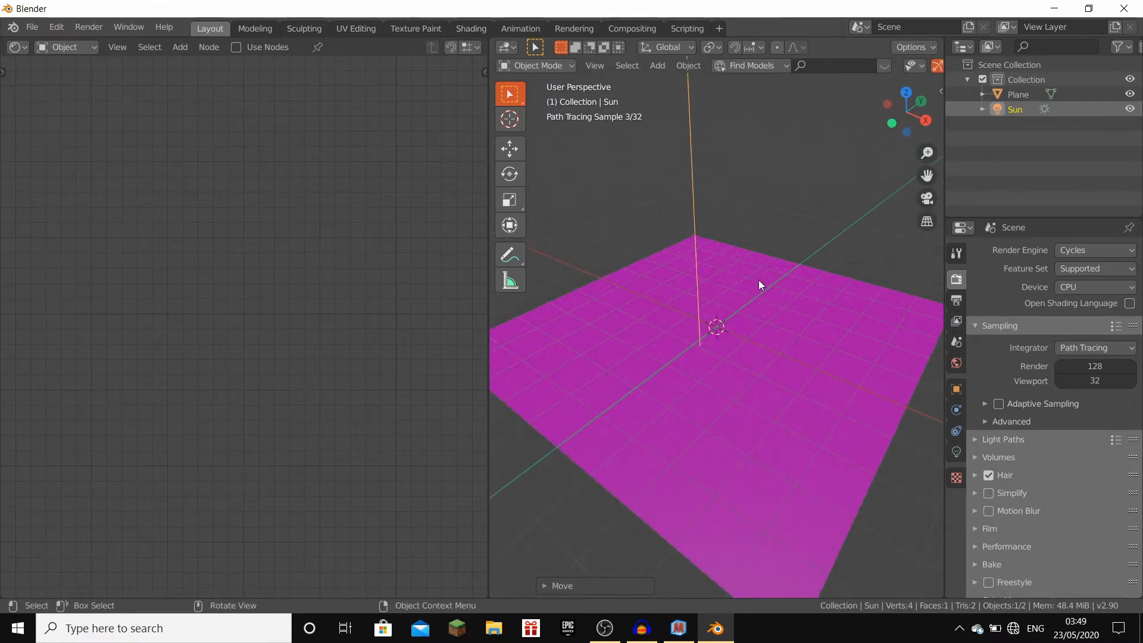
middle_click_drag(758, 279, 750, 266)
scroll(750, 266, "down", 2)
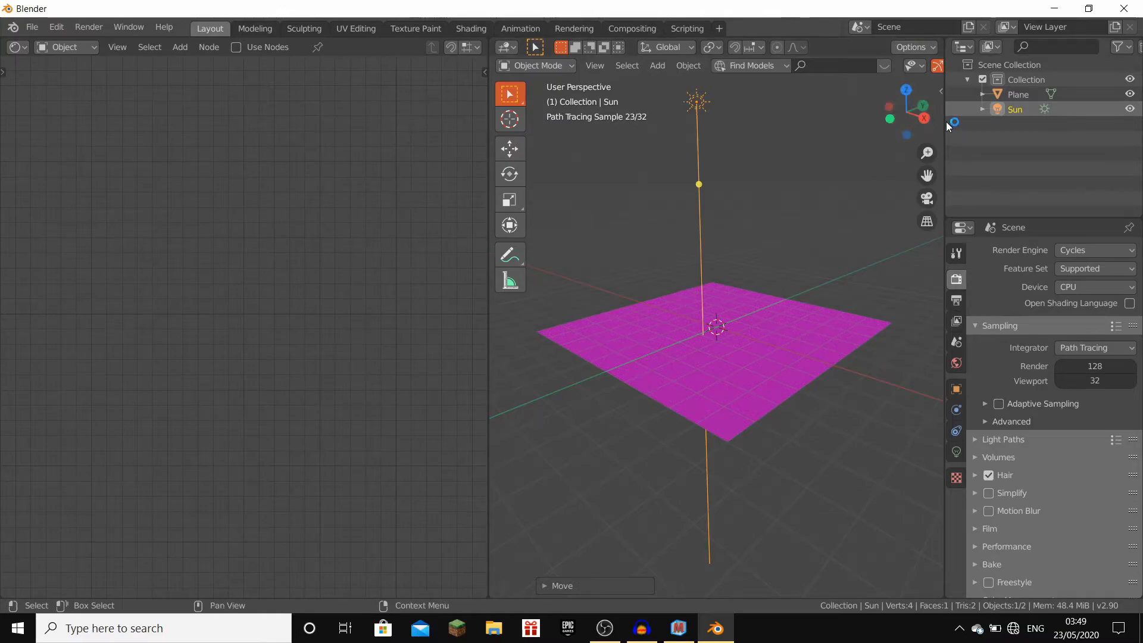
Hide the 3D viewport's gizmos and overlays, widening the viewport to reach the toggles and narrowing it again.
left_click_drag(945, 122, 998, 119)
left_click(938, 67)
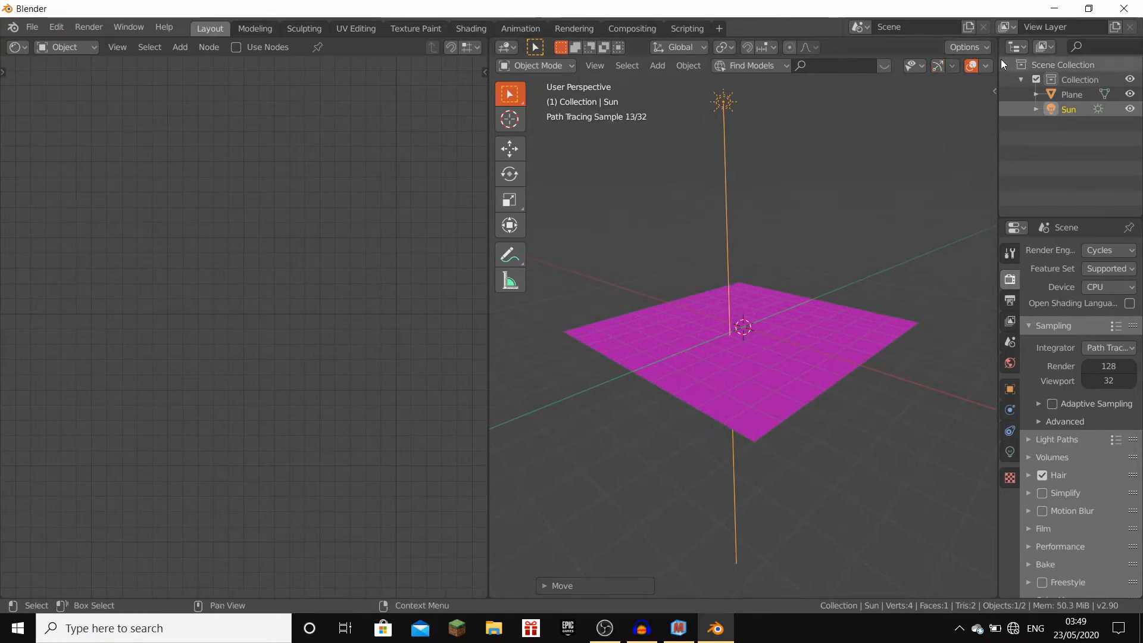
left_click(971, 65)
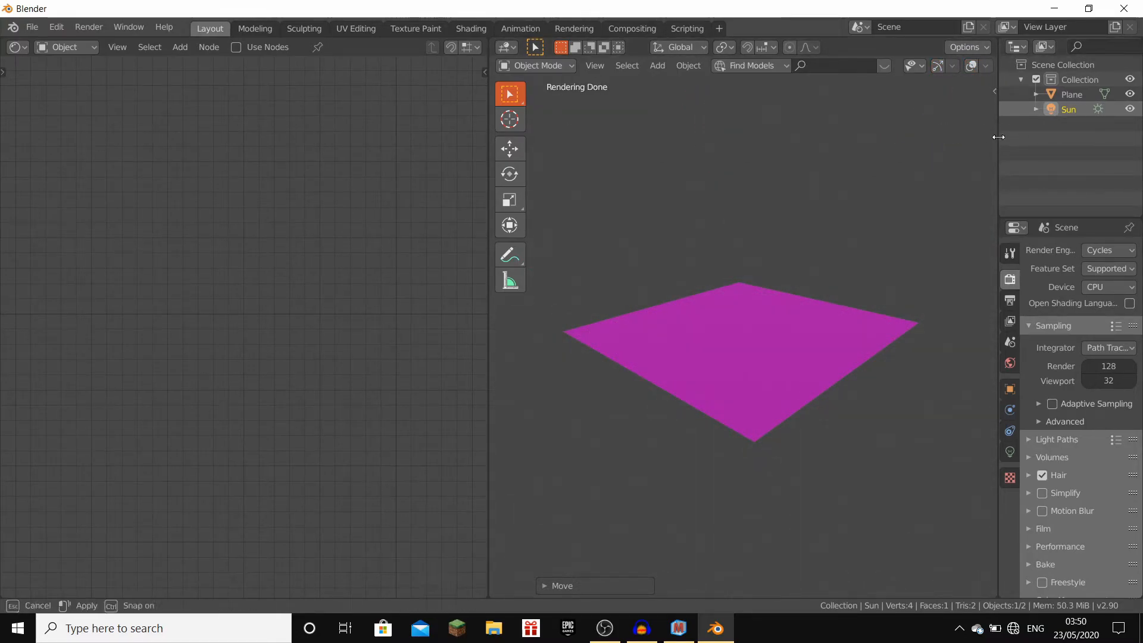
left_click_drag(999, 137, 880, 127)
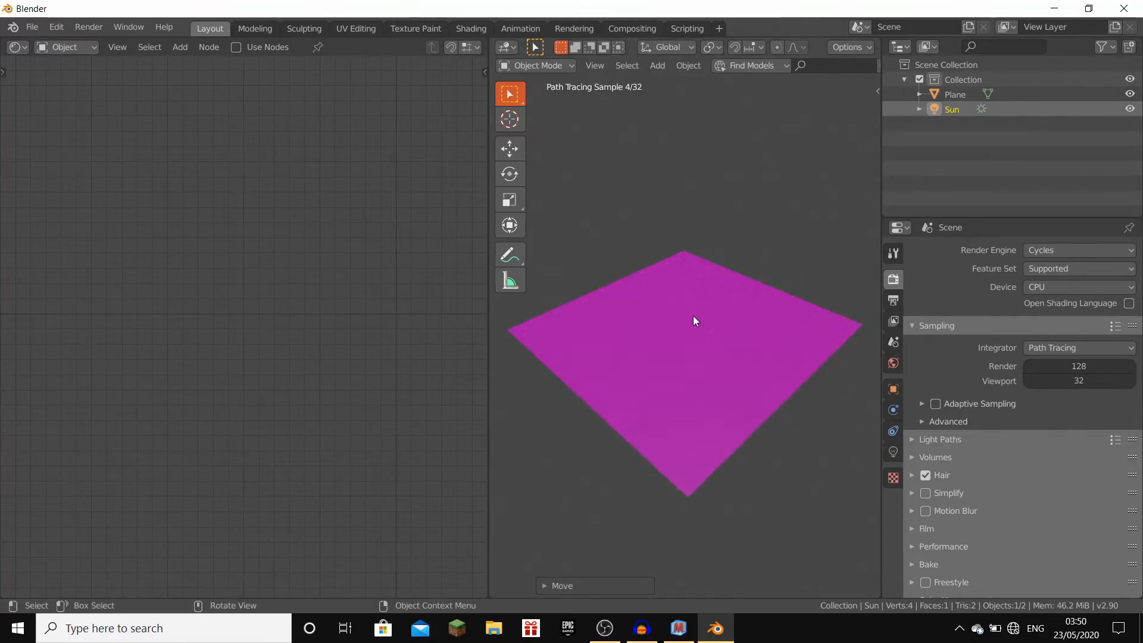
Select the plane and load texures_diffuseOriginal.tiff from the desktop's TEXURE ASSET folder into its Image Texture node.
left_click(693, 316)
left_click(311, 172)
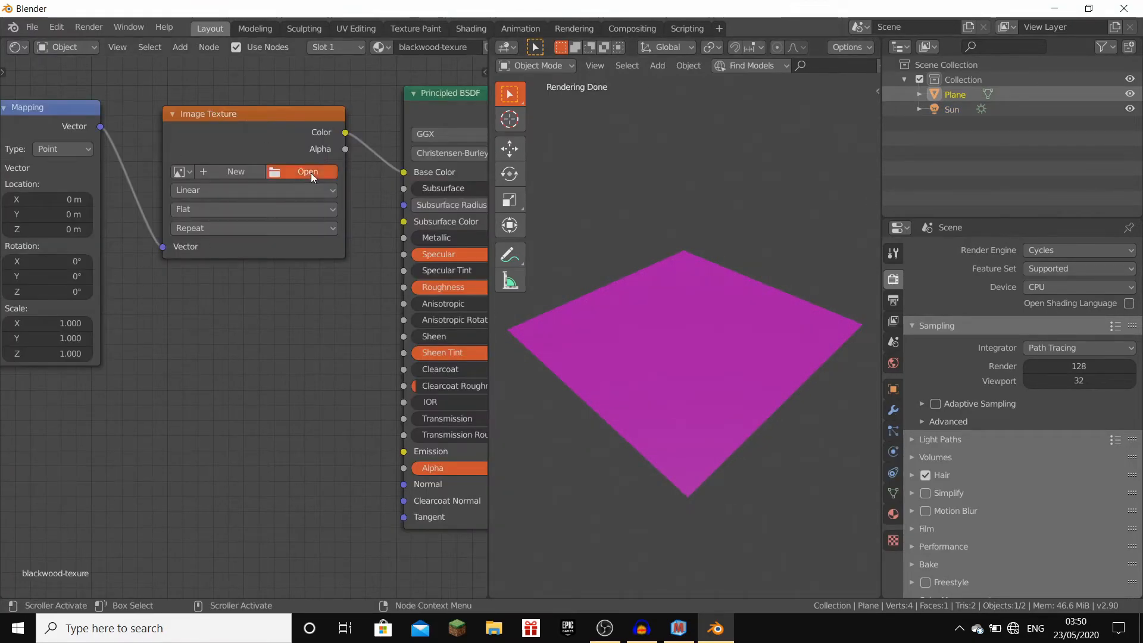
left_click(254, 165)
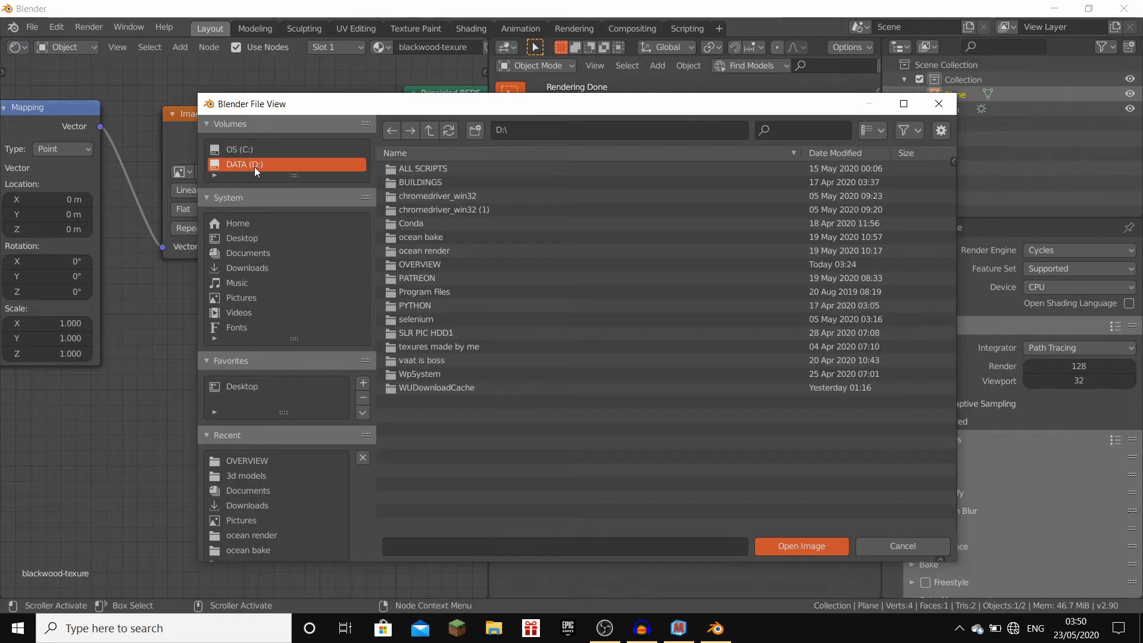
left_click(244, 239)
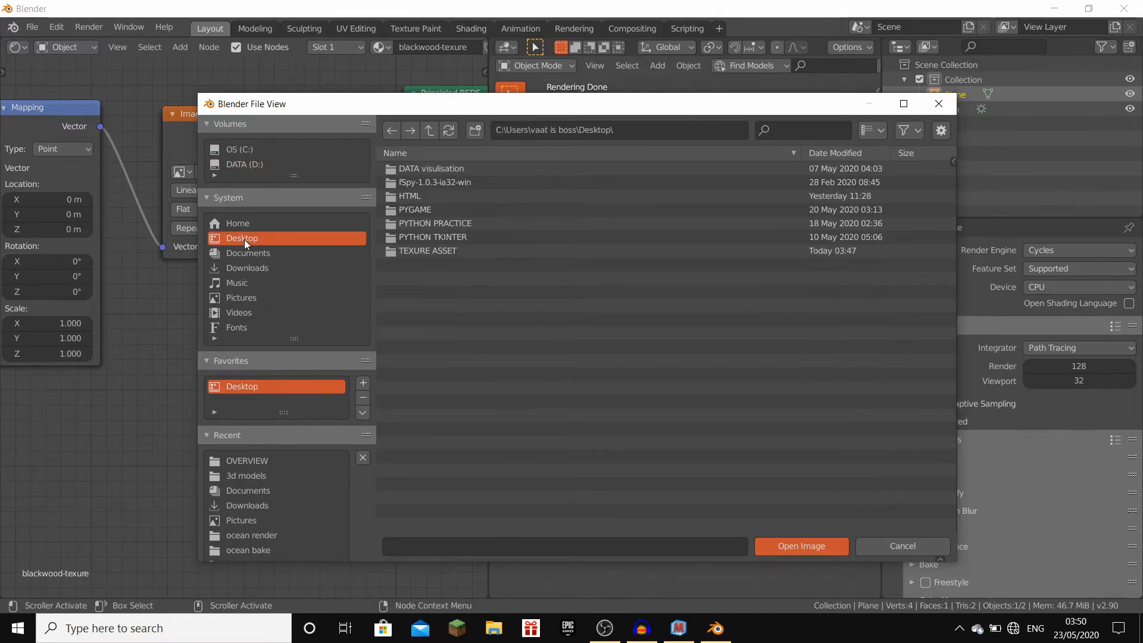
left_click(428, 250)
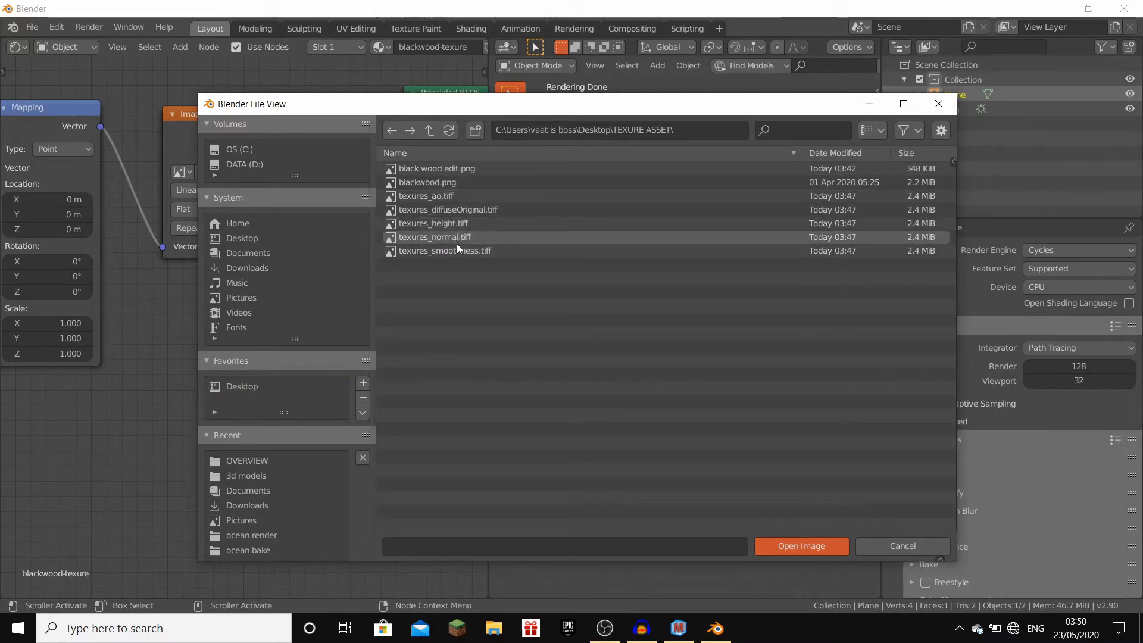
left_click(441, 211)
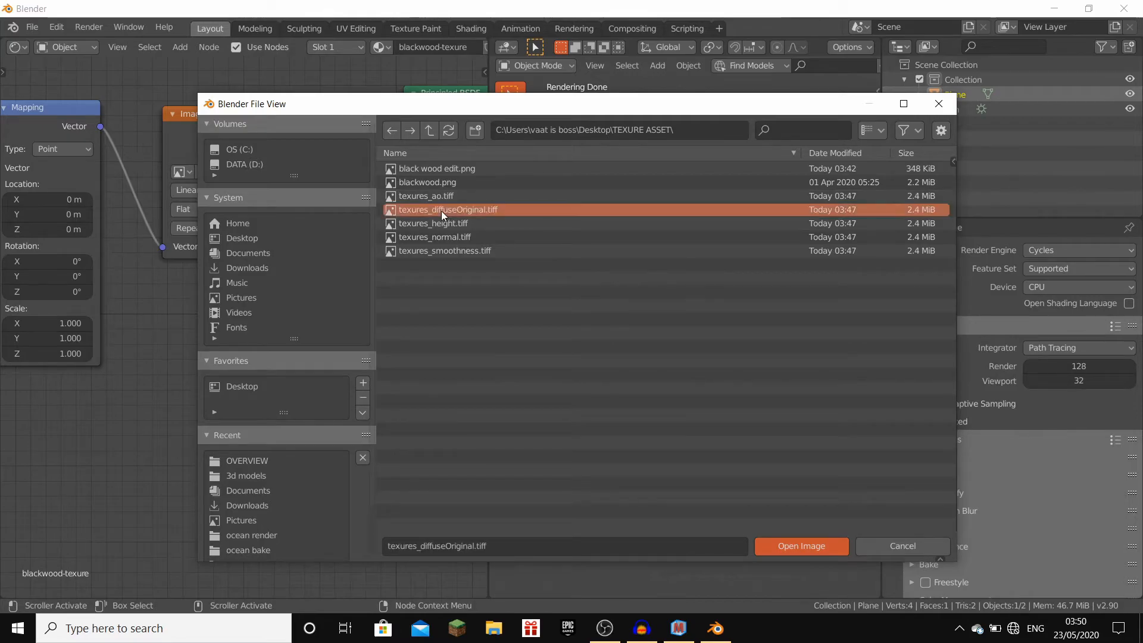
left_click(809, 546)
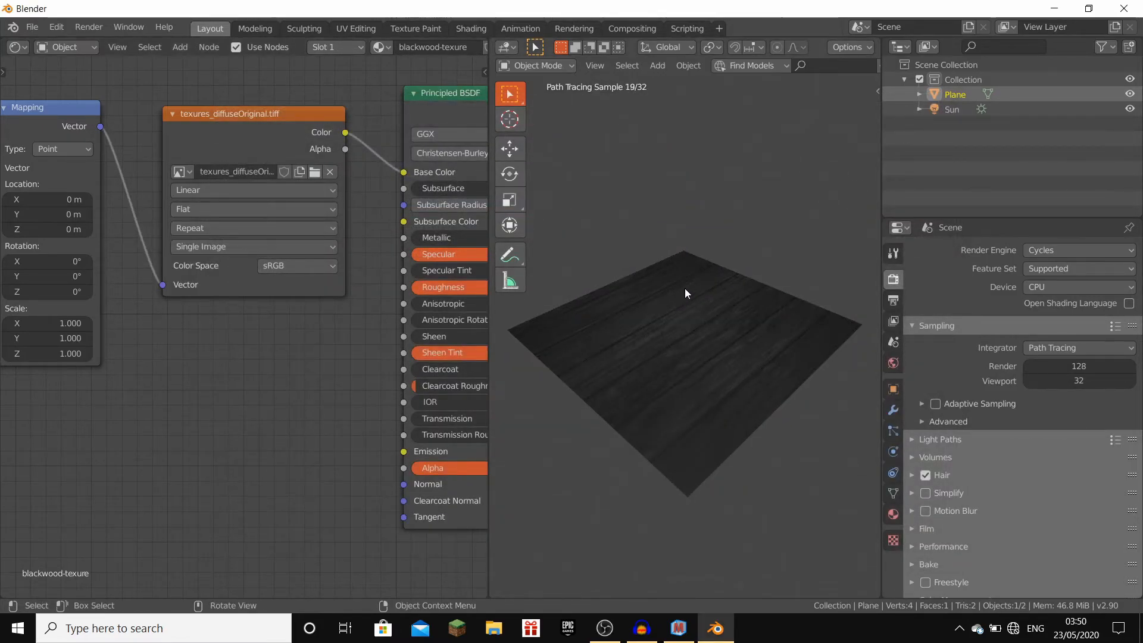
mouse_move(691, 331)
middle_mouse_down()
mouse_move(696, 341)
mouse_move(708, 275)
mouse_move(681, 255)
middle_mouse_up()
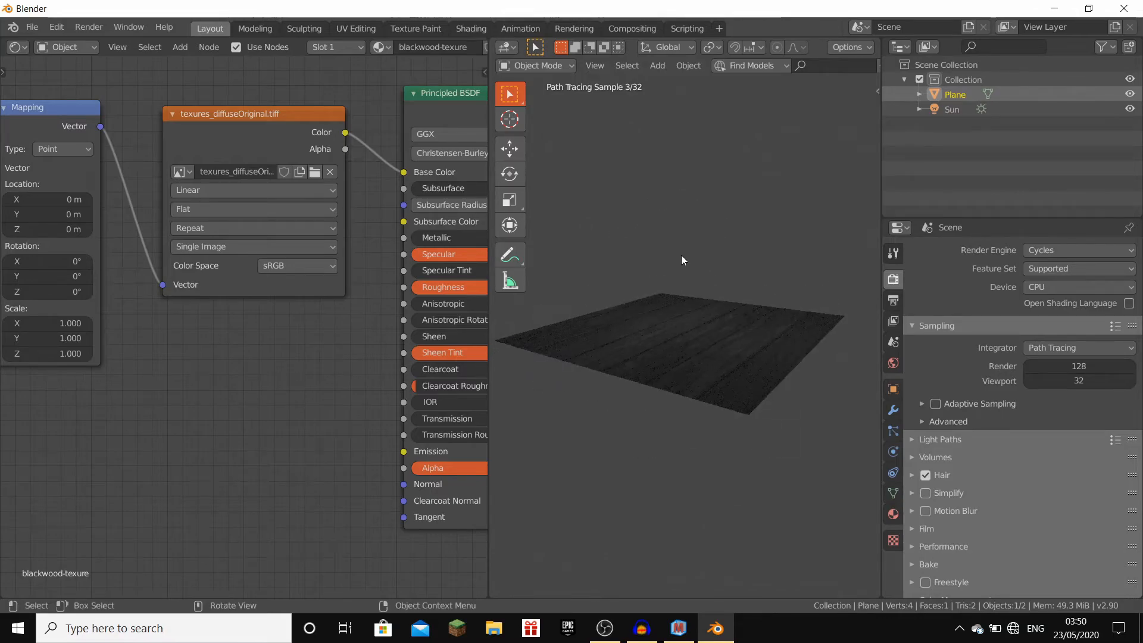
scroll(684, 257, "up", 2)
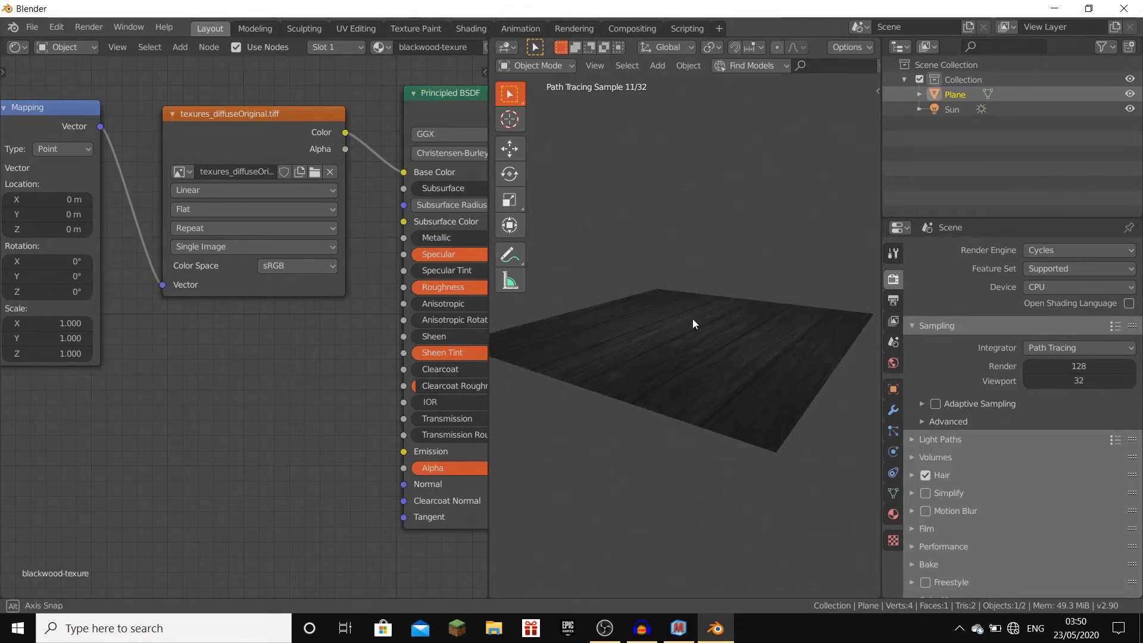
scroll(693, 319, "down", 1)
Add a second Image Texture node below the diffuse texture node.
middle_click_drag(277, 275, 293, 192)
key("shift+a")
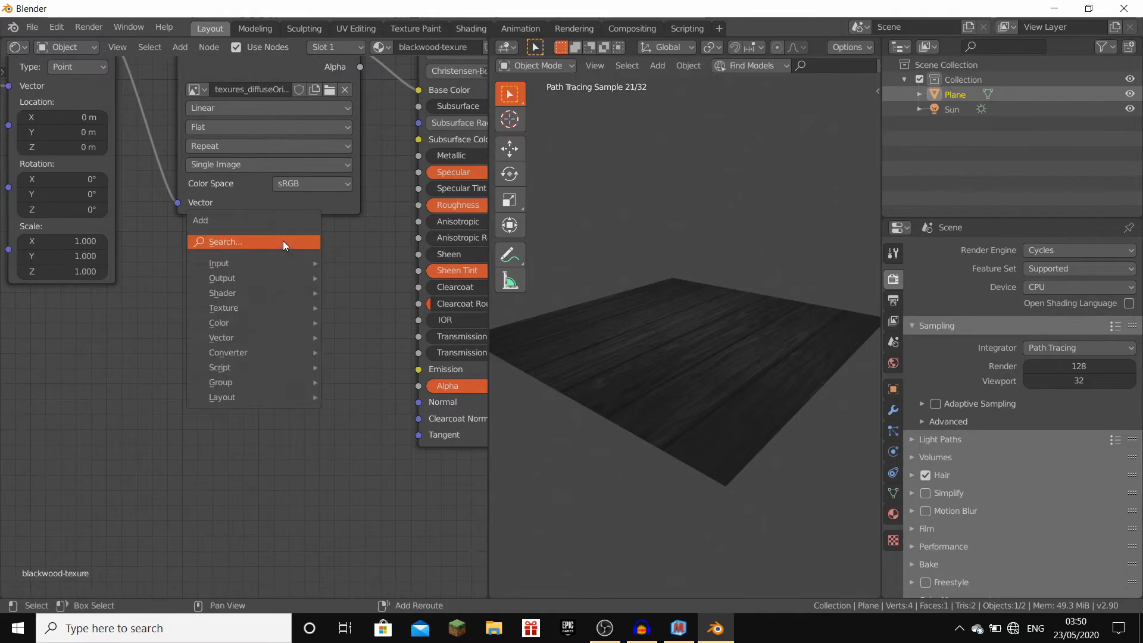
left_click(283, 241)
type("iim")
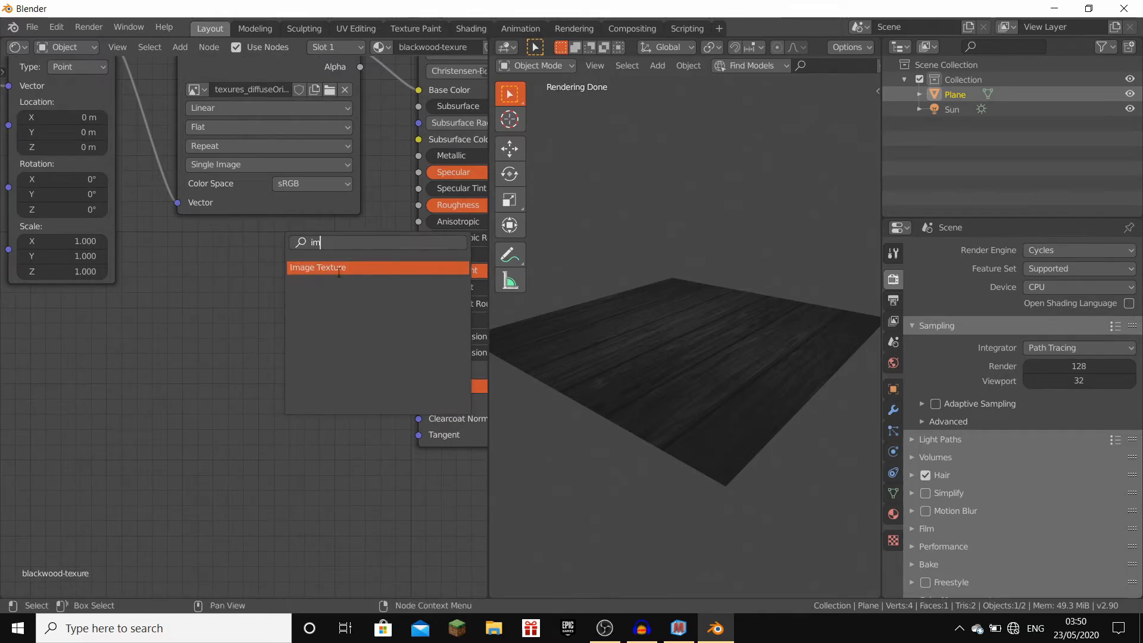
left_click(338, 268)
left_click(280, 312)
Load texures_smoothness.tiff from the desktop's TEXURE ASSET folder into the new node and set its color space to Non-Color.
left_click(279, 313)
left_click(253, 166)
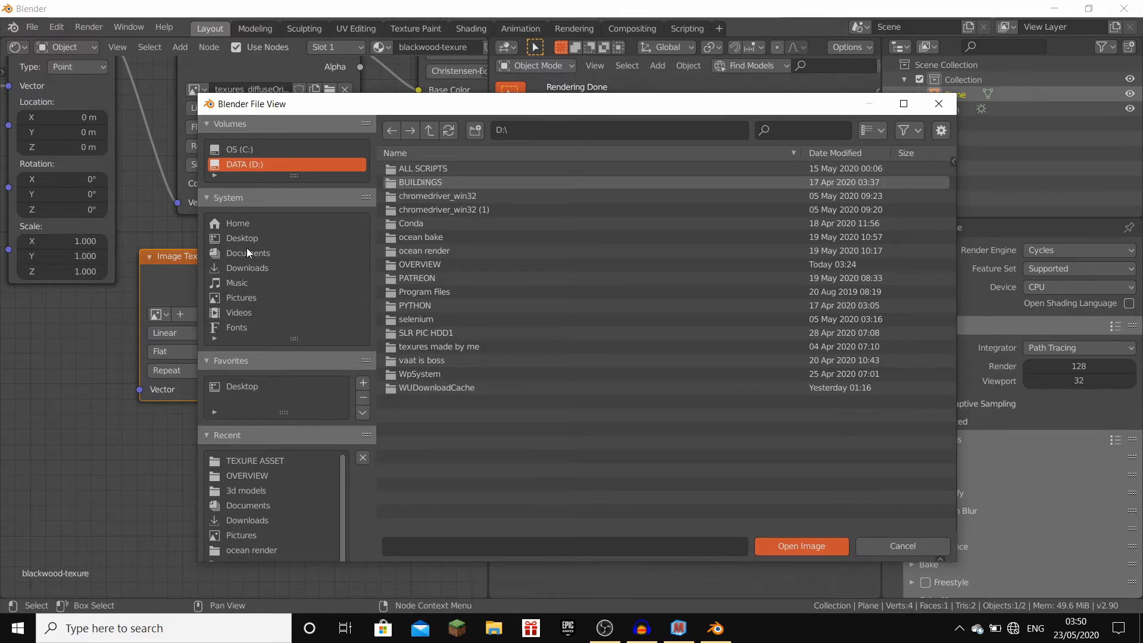
left_click(262, 239)
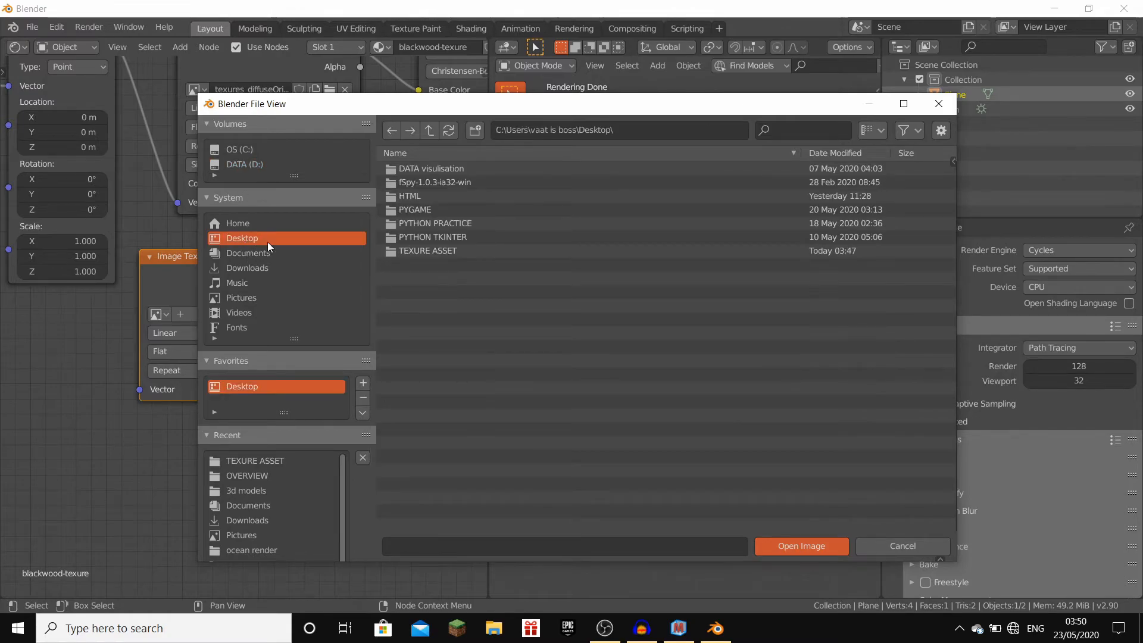
double_click(435, 251)
double_click(429, 250)
left_click(268, 409)
left_click(266, 474)
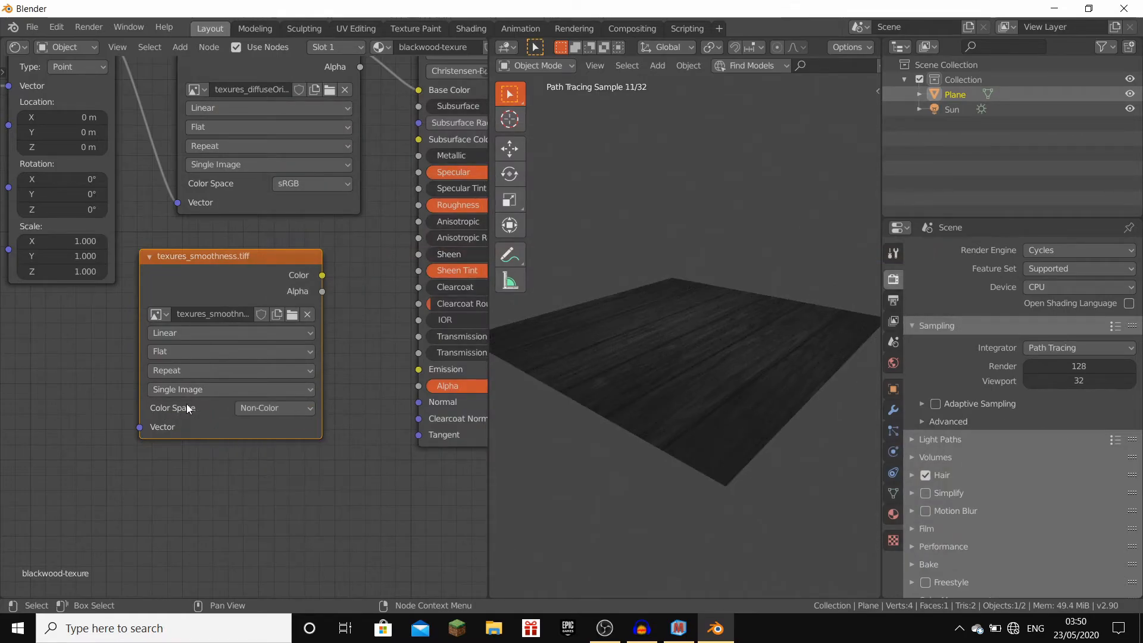
Connect the smoothness texture's Color to the Principled BSDF's Roughness, detaching and reconnecting it once to compare the render.
middle_click_drag(330, 281, 256, 359)
left_click_drag(252, 357, 355, 284)
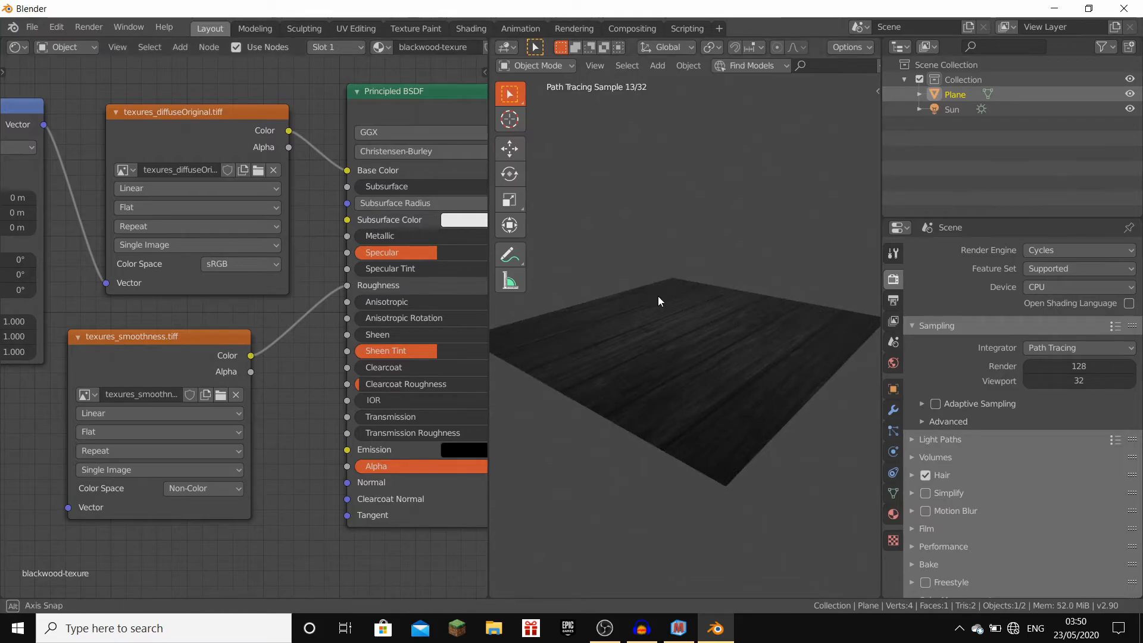
scroll(648, 284, "up", 4)
left_click_drag(351, 283, 319, 293)
left_click_drag(252, 358, 347, 293)
left_click_drag(250, 356, 351, 287)
middle_click_drag(808, 356, 697, 349)
Add a third Image Texture node below the smoothness texture node.
middle_click_drag(254, 517, 299, 339)
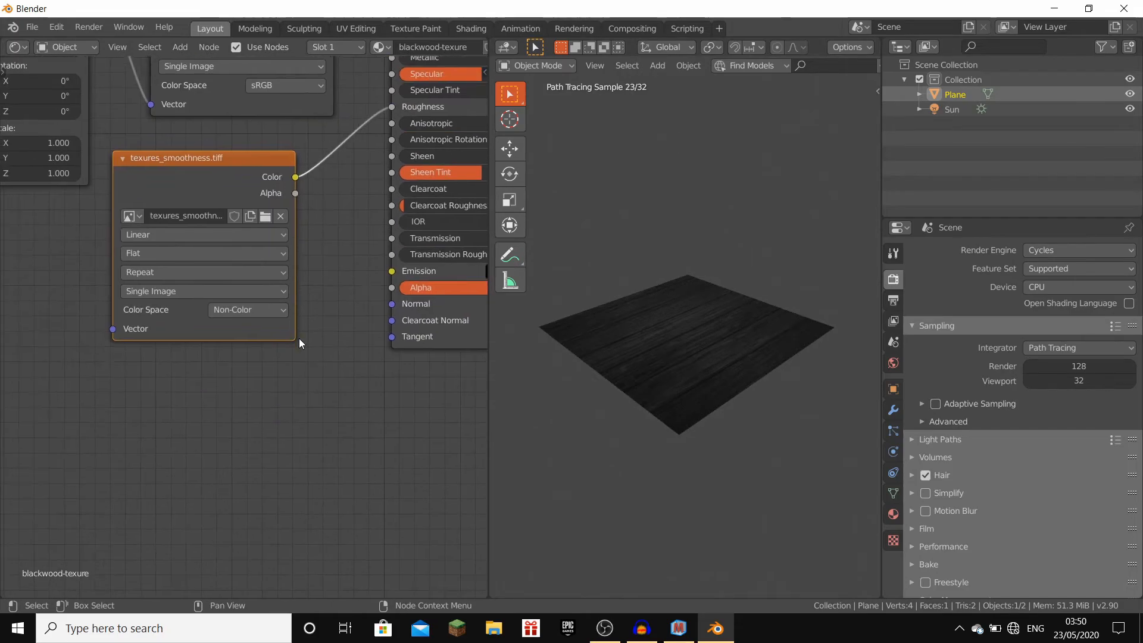
key("shift+a")
left_click(299, 340)
type("im")
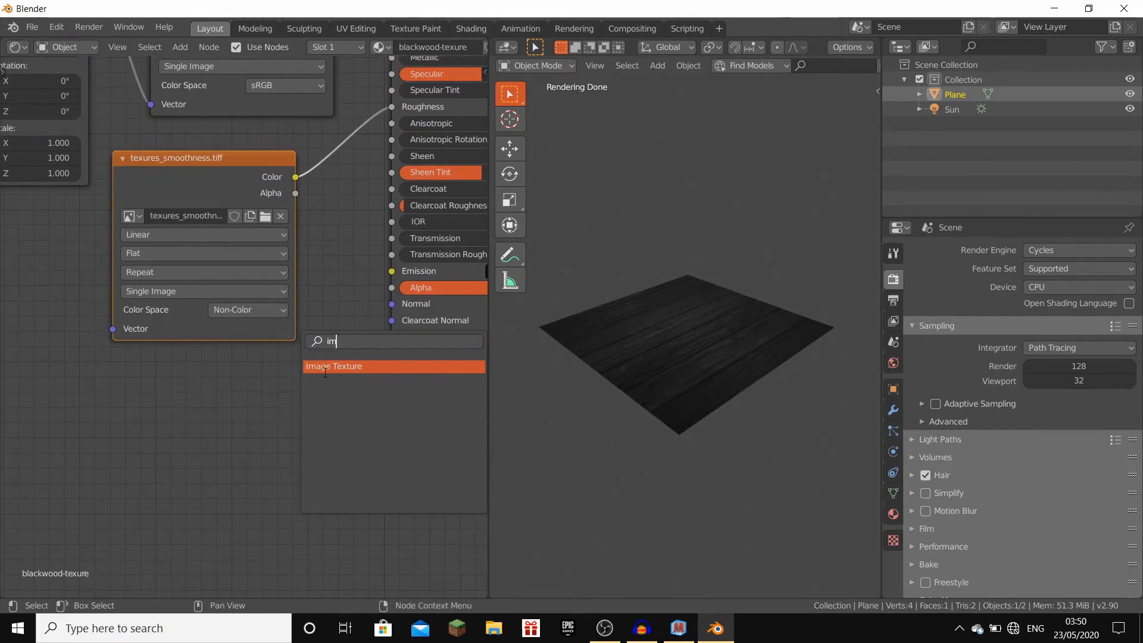
left_click(325, 366)
left_click(212, 416)
Load texures_normal.tiff from the TEXURE ASSET folder into the third texture node and set its color space to Non-Color.
left_click(228, 434)
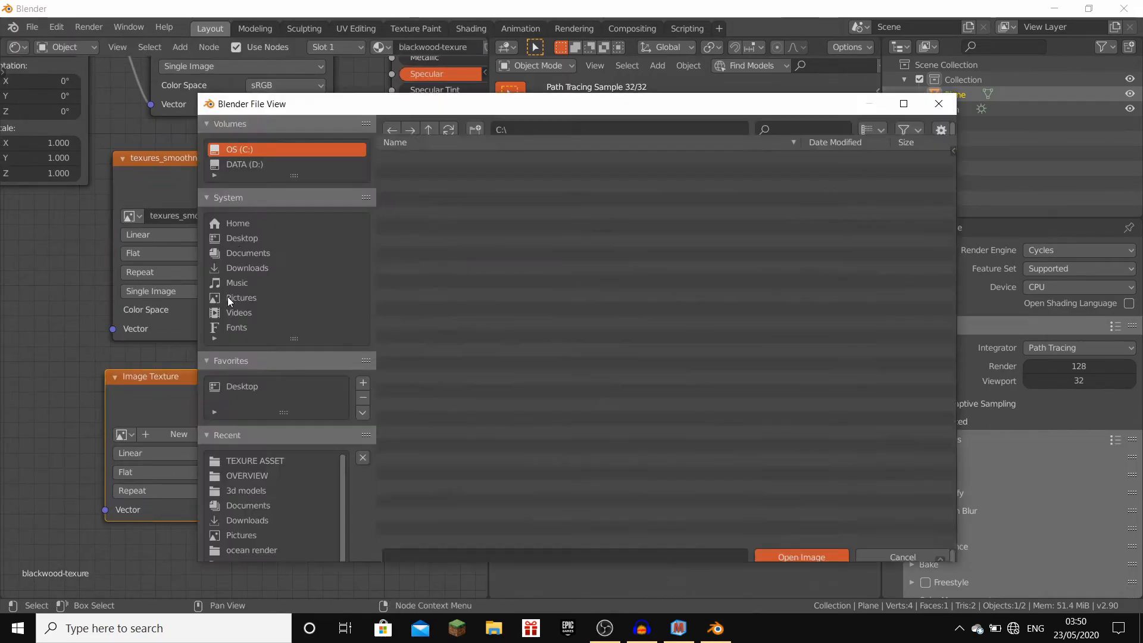
left_click(247, 238)
double_click(427, 250)
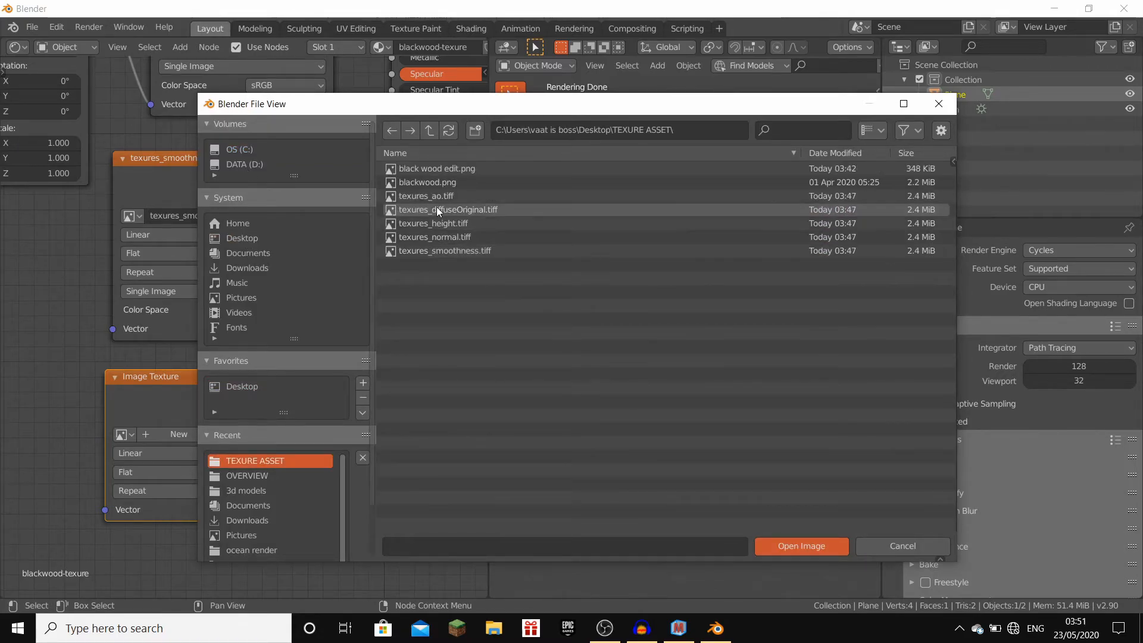
double_click(441, 237)
left_click_drag(248, 394, 177, 364)
middle_click_drag(159, 525, 322, 438)
left_click(333, 418)
left_click(320, 484)
Add a Normal Map node beside the normal texture node.
middle_click_drag(320, 484, 192, 509)
key("shift+a")
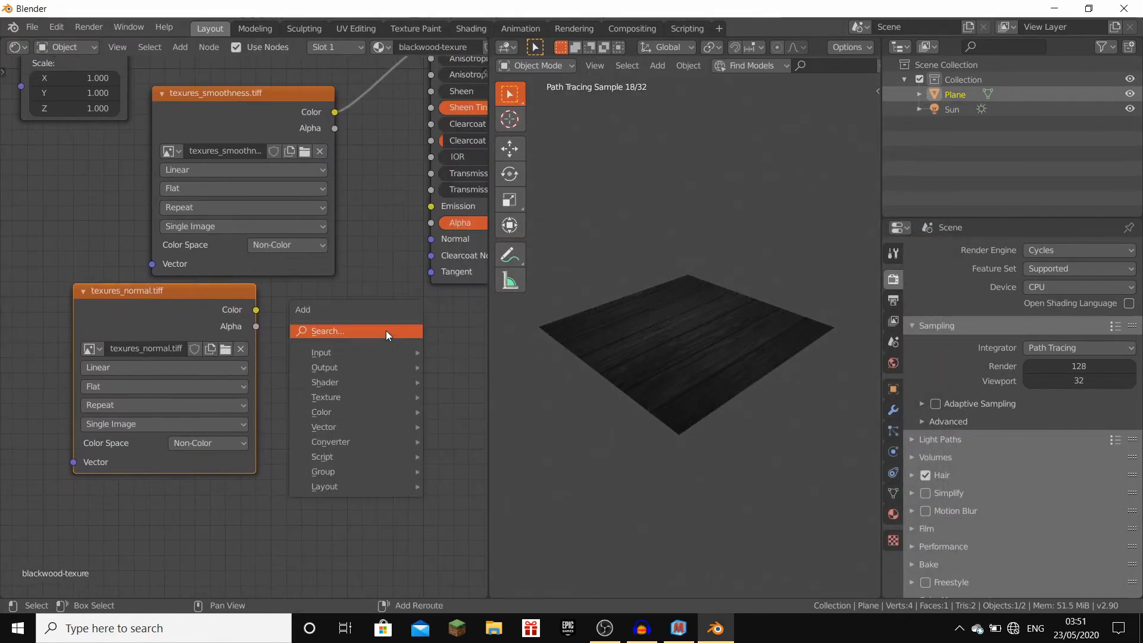
left_click(386, 331)
type("nor")
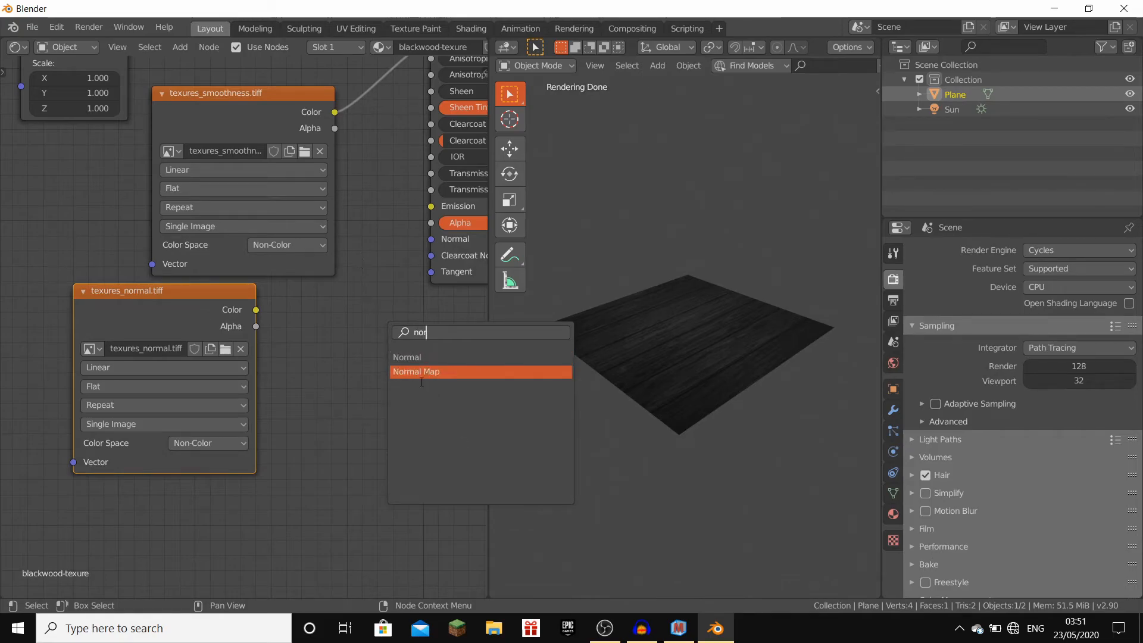
key("Return")
left_click(294, 324)
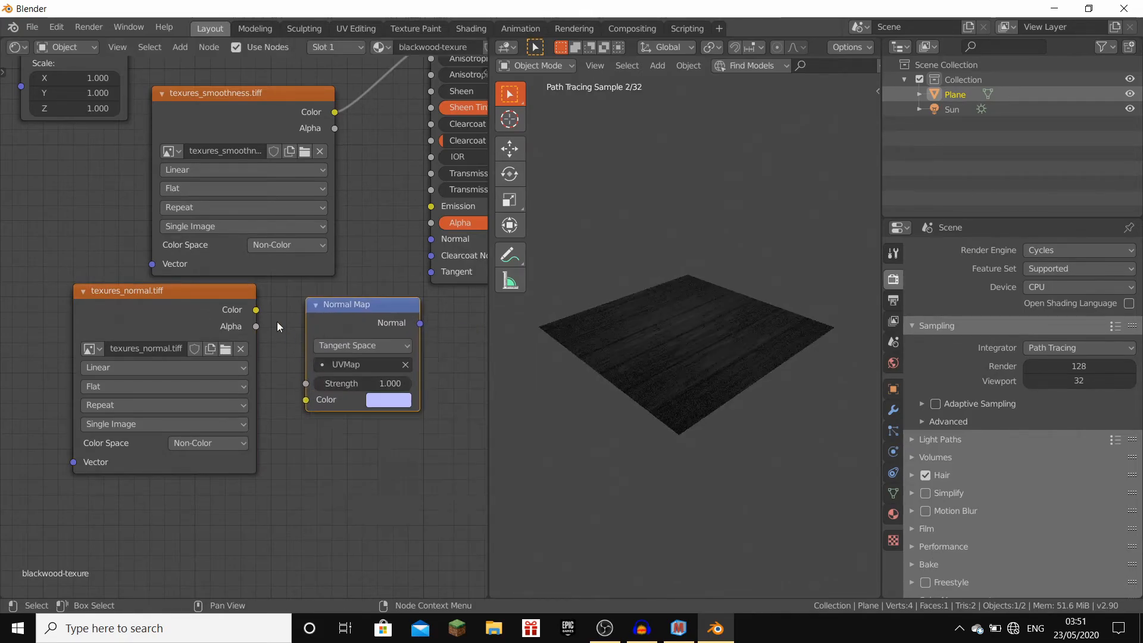
Link the normal texture's Color through the Normal Map node to the Principled BSDF's Normal, with the Normal Map strength at 0.800.
left_click_drag(257, 310, 325, 402)
left_click_drag(420, 323, 431, 239)
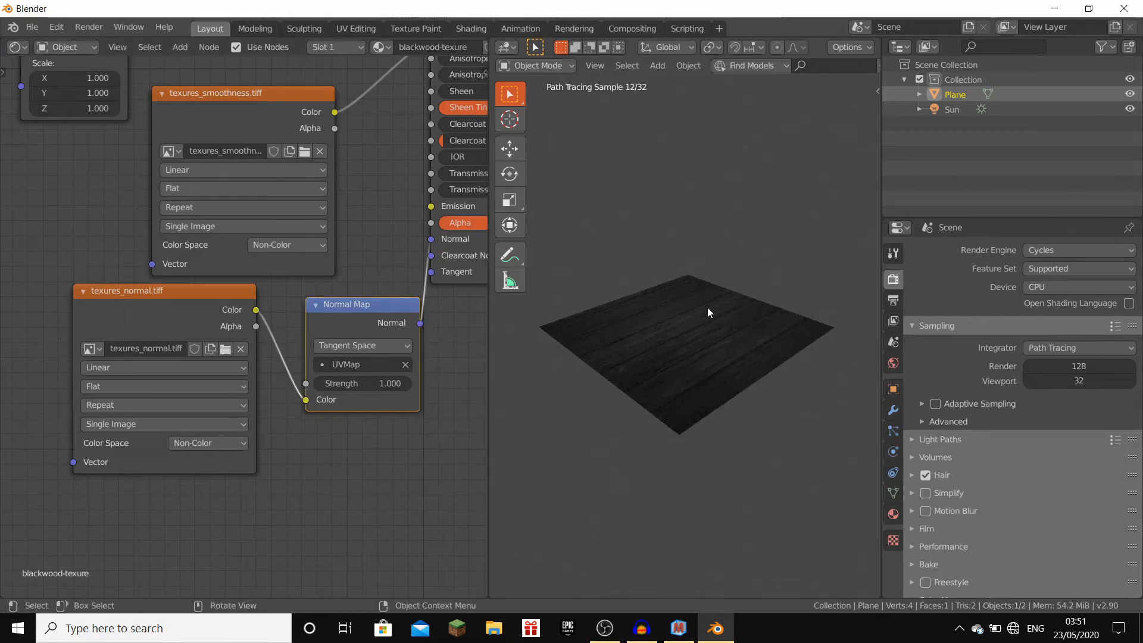
scroll(705, 312, "up", 3)
middle_click_drag(331, 357, 333, 307)
scroll(322, 333, "down", 2, "ctrl")
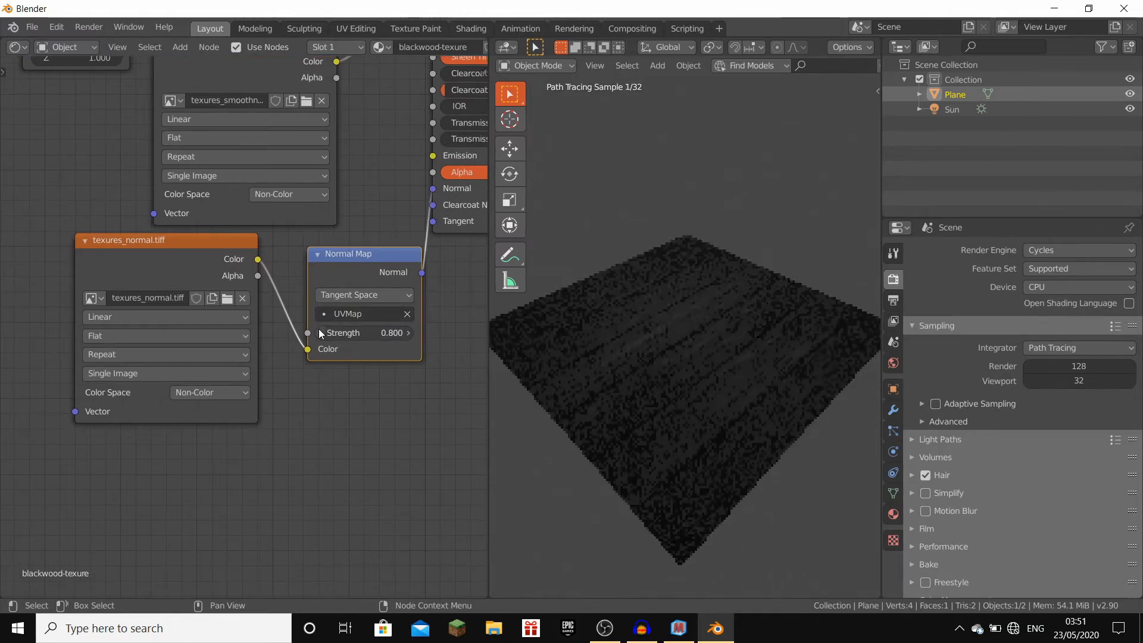
Insert a Bump node on the link between the Normal Map and the Principled BSDF's Normal input.
scroll(359, 202, "down", 2)
scroll(284, 177, "down", 3)
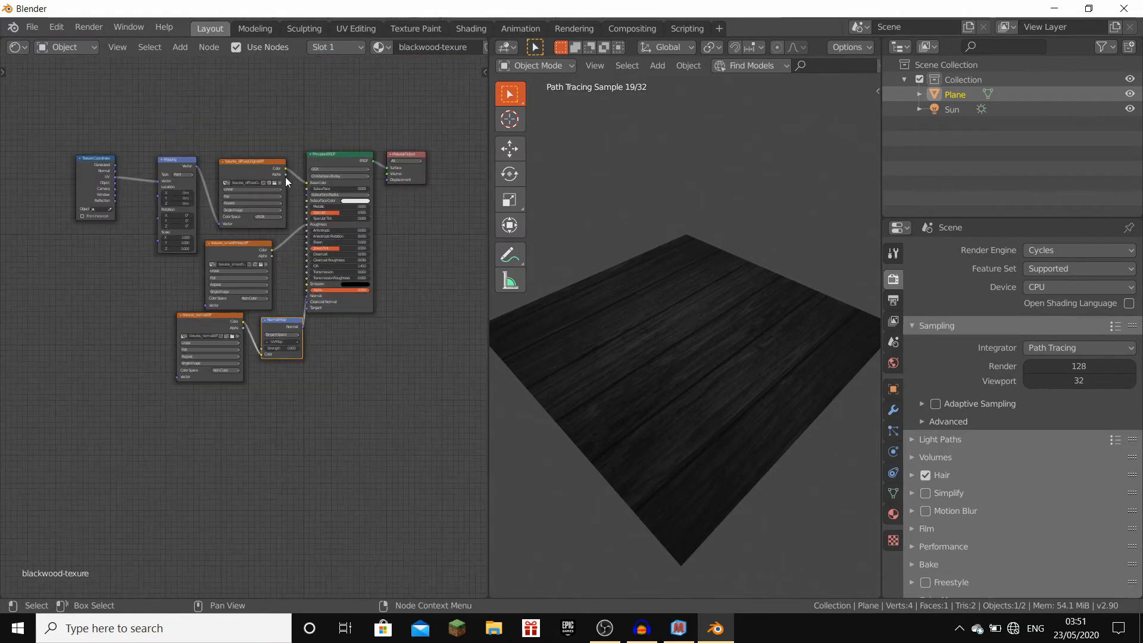
scroll(337, 287, "up", 5)
key("shift+a")
left_click(296, 267)
type("bum")
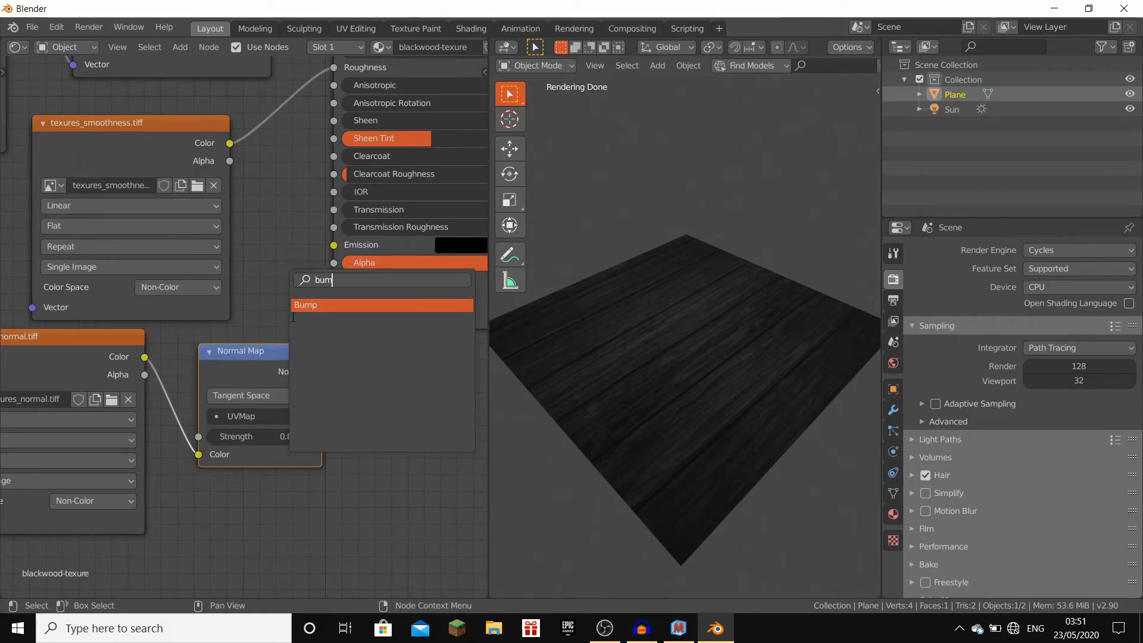
left_click(298, 304)
left_click(371, 341)
Set the Bump node's Strength to 0.700 and Distance to 7.000.
middle_click_drag(441, 330, 338, 280)
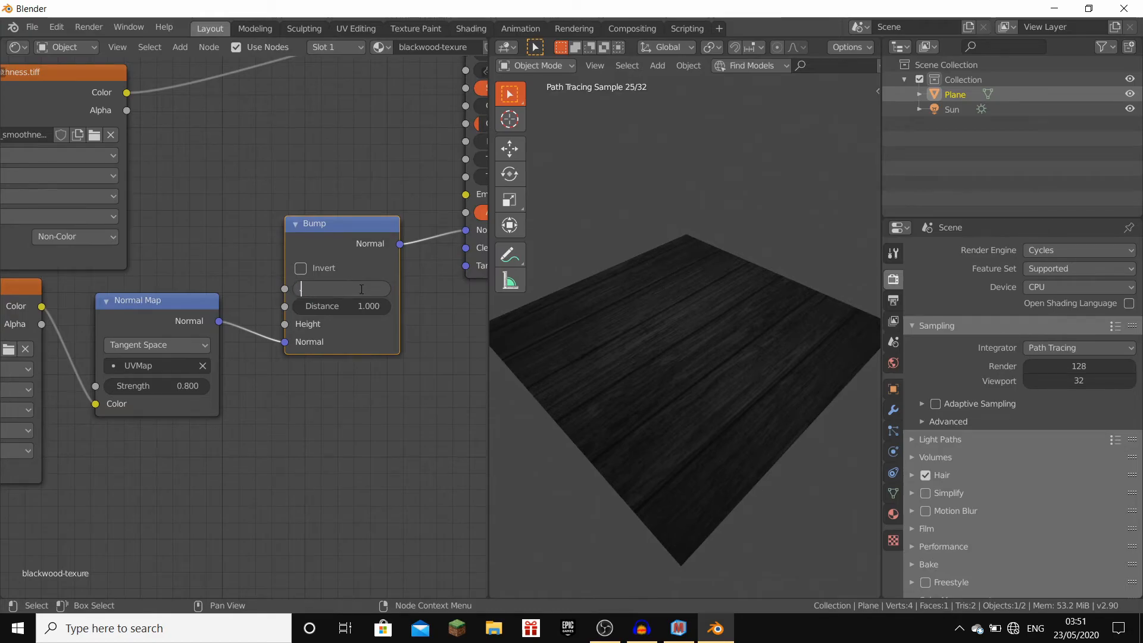
left_click(361, 309)
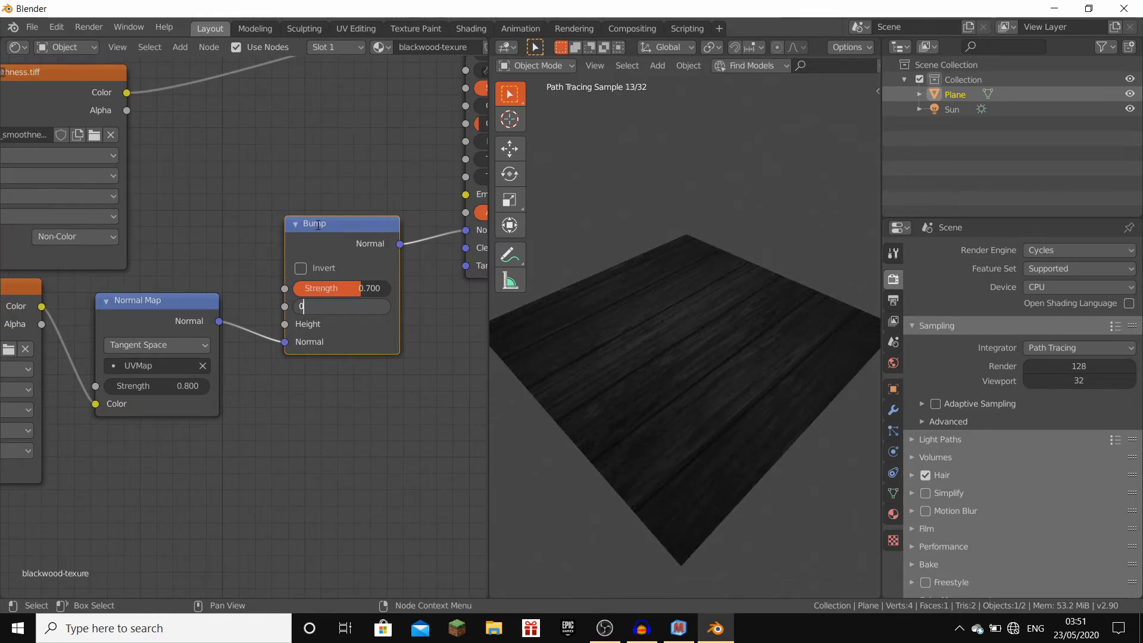
key("Return")
Add a fourth Image Texture node below the Bump node.
middle_click_drag(289, 371, 292, 299)
key("shift+a")
left_click(305, 353)
Load texures_height.tiff from the desktop's TEXURE ASSET folder into the fourth texture node.
left_click(333, 378)
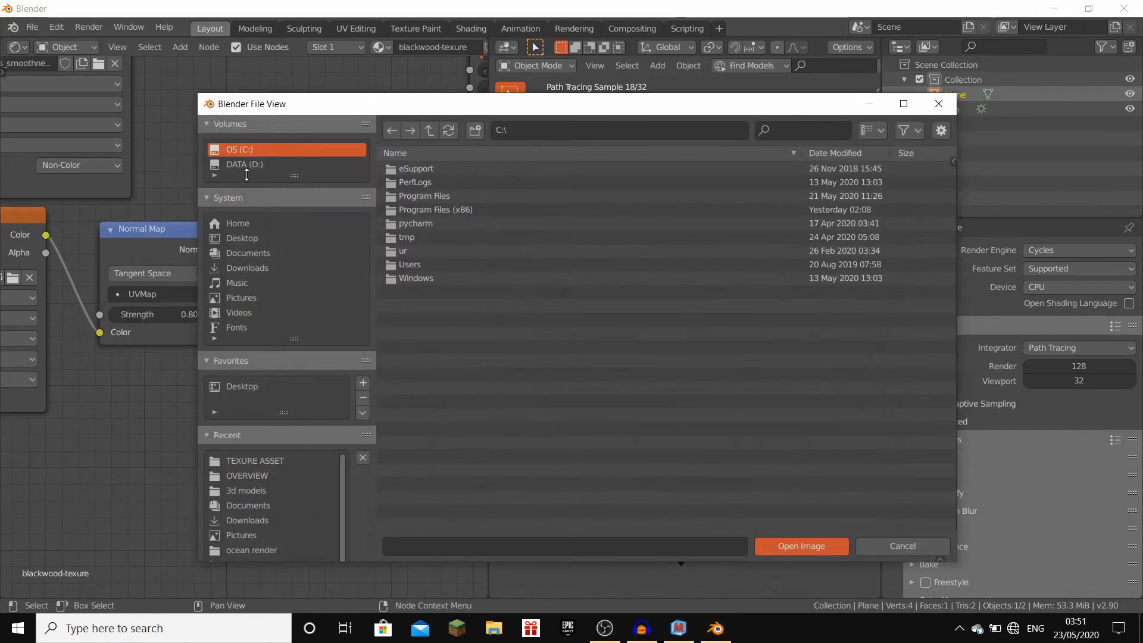
left_click(248, 165)
left_click(240, 150)
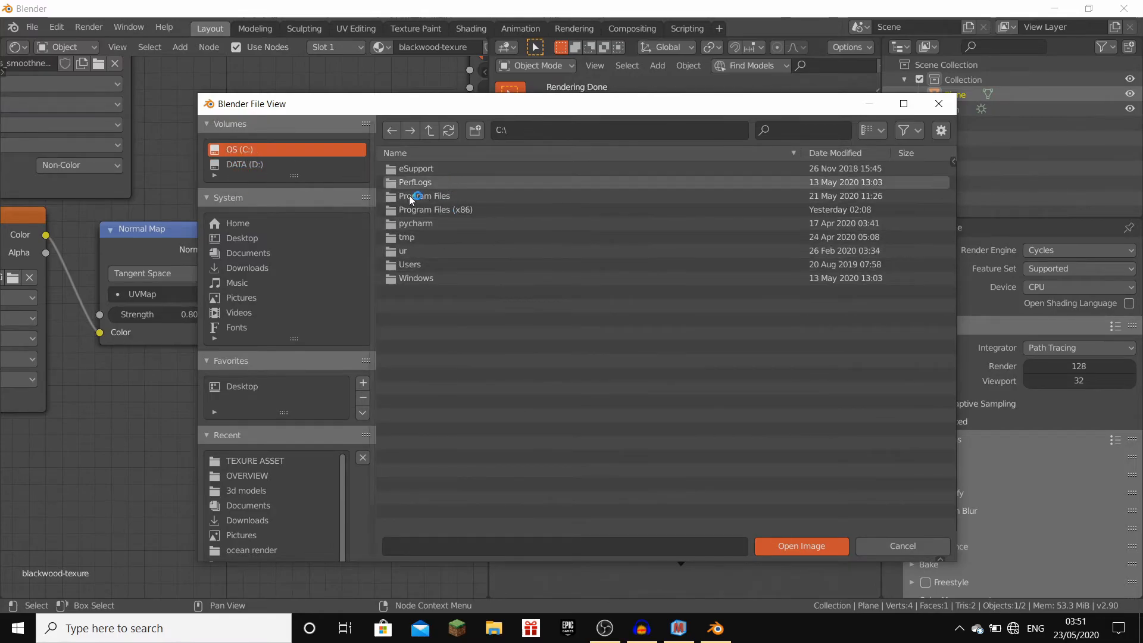
left_click(248, 253)
left_click(242, 238)
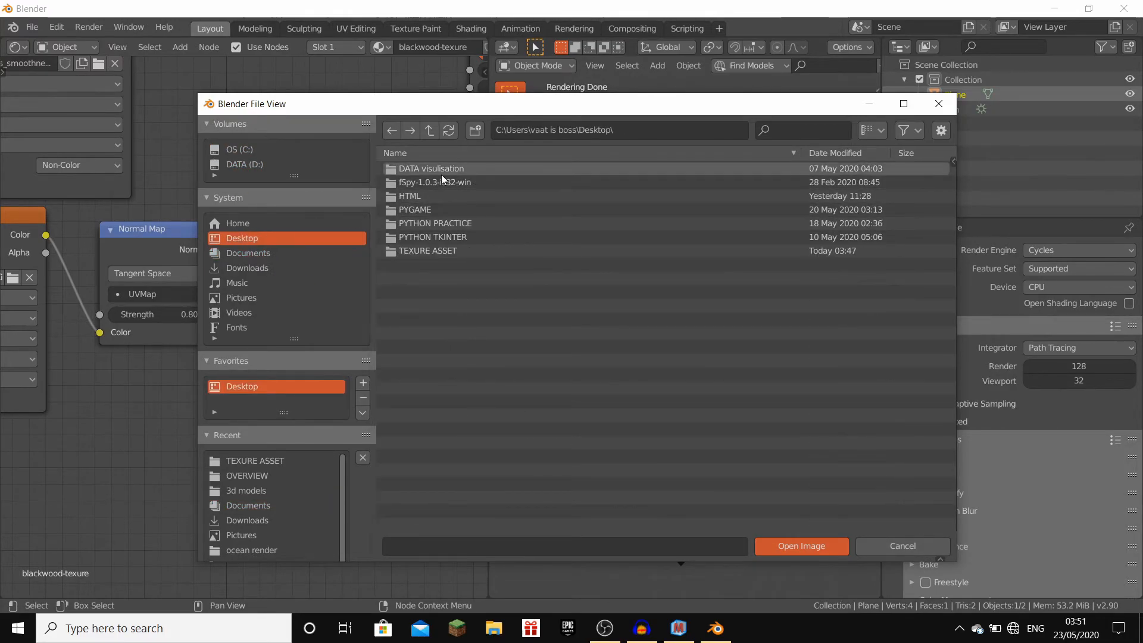
double_click(422, 250)
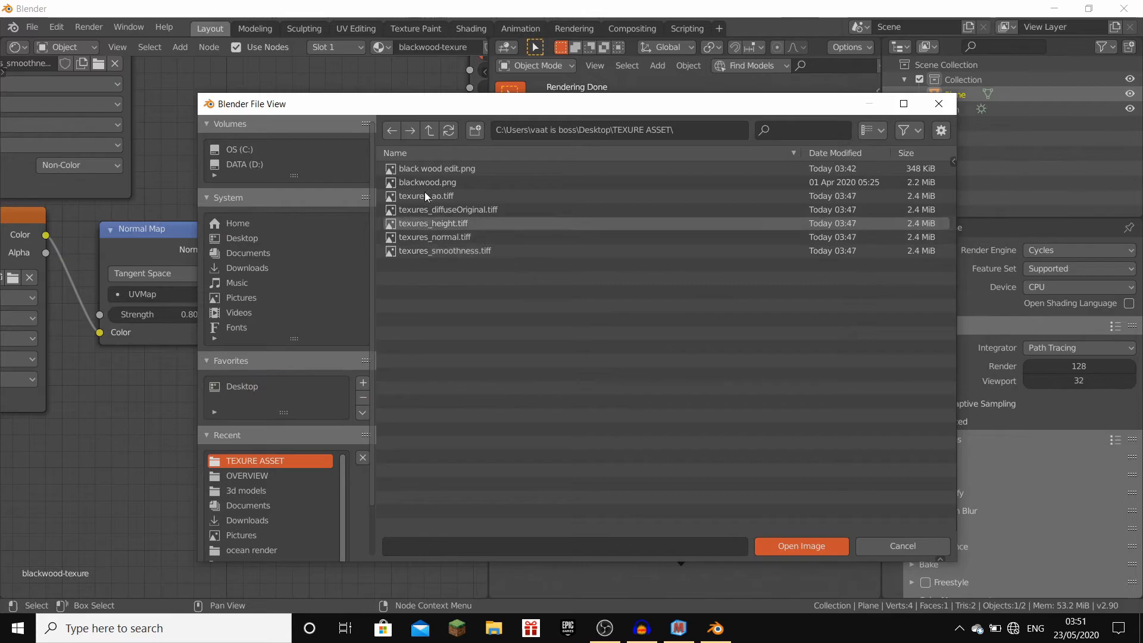
double_click(446, 224)
Set the height texture's color space to Non-Color and connect its Color to the Bump node's Height.
left_click(355, 520)
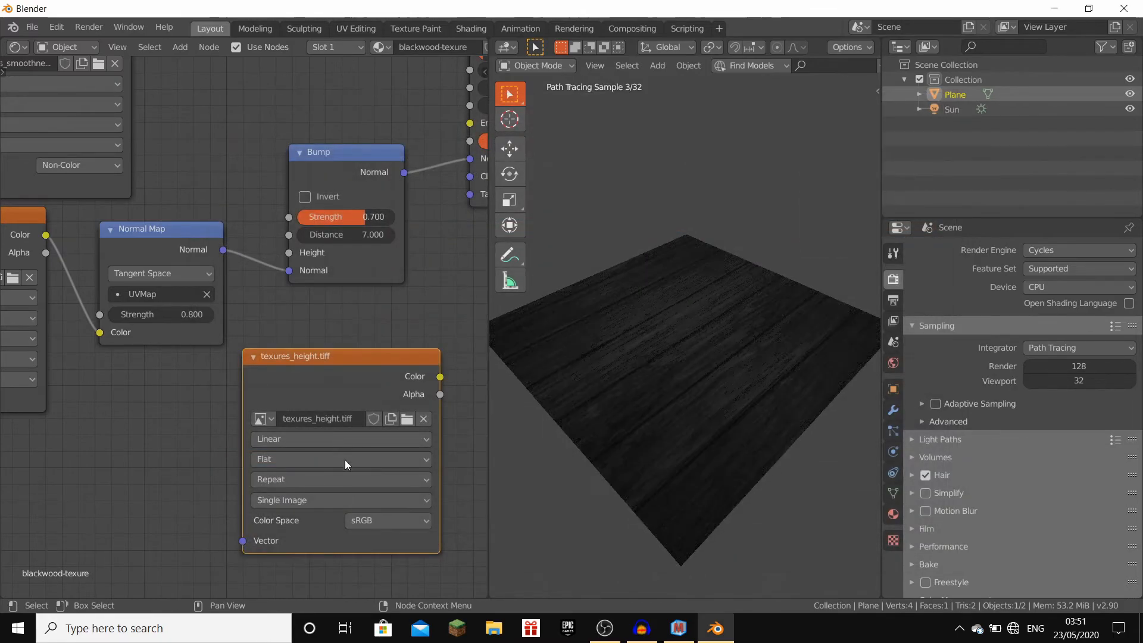
left_click(368, 446)
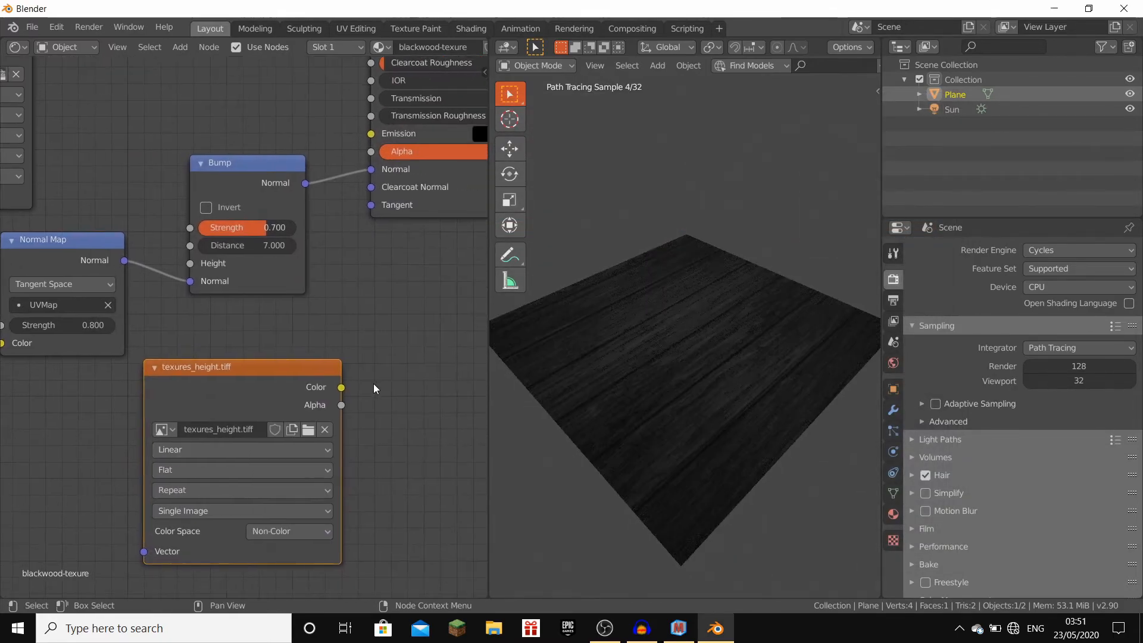
left_click_drag(341, 387, 191, 263)
middle_click_drag(681, 279, 686, 302)
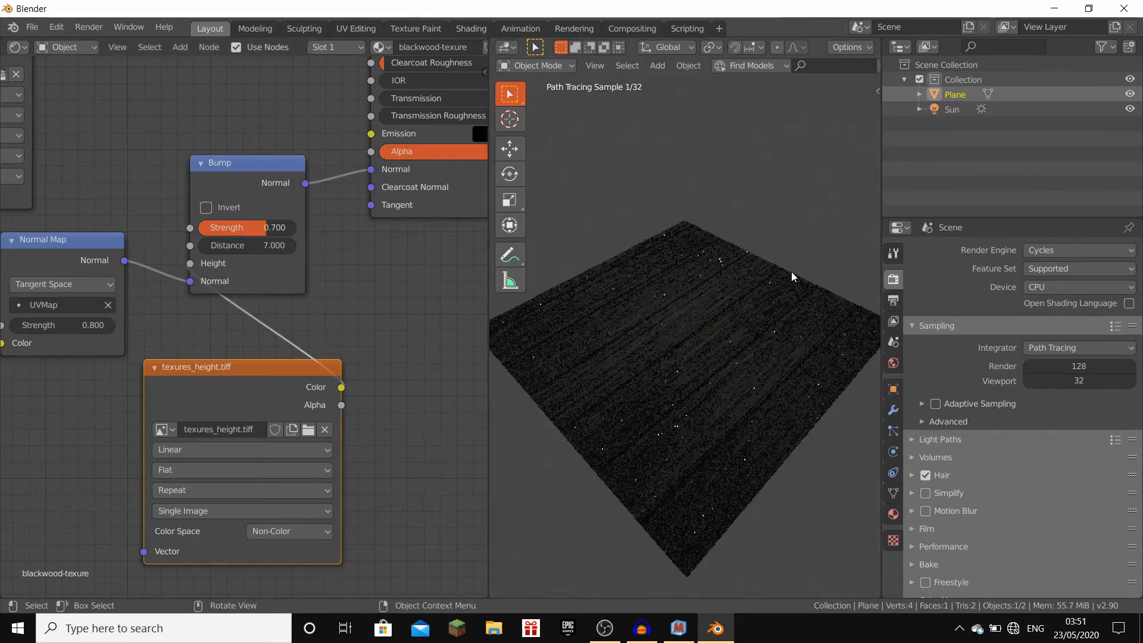
Insert a ColorRamp node on the link between the smoothness texture and the Principled BSDF's Roughness.
middle_click_drag(224, 119, 290, 345)
key("shift+a")
left_click(309, 245)
type("co")
left_click(340, 296)
left_click(220, 169)
Try the ColorRamp's black stop at 0.486 and at 0.645, checking the plane's roughness in the render.
left_click_drag(187, 235, 276, 242)
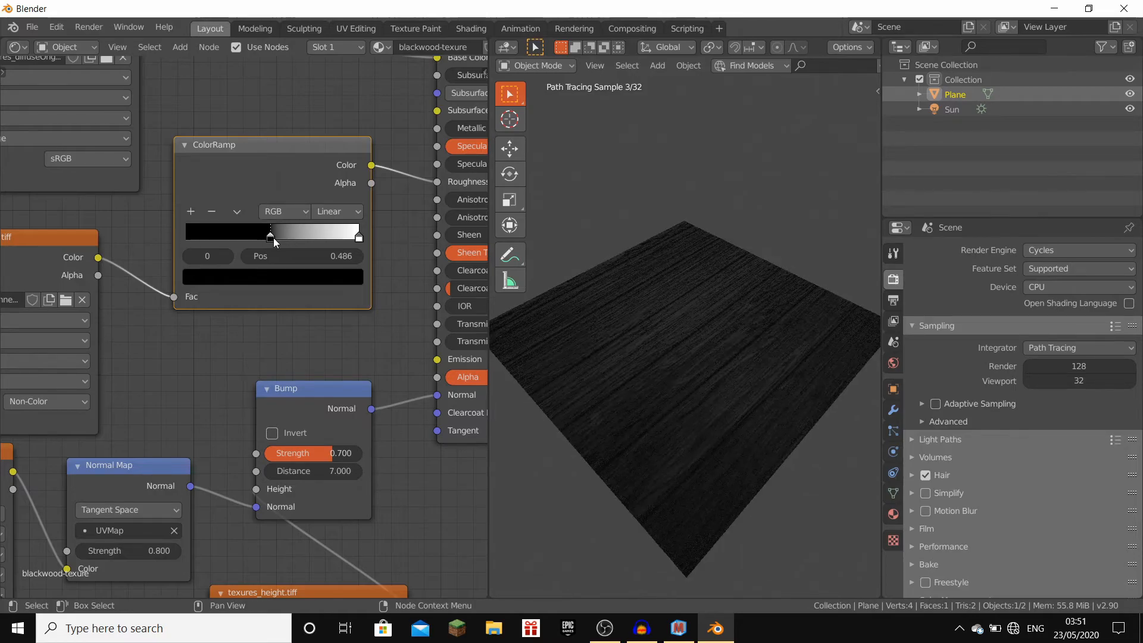
middle_click_drag(680, 327, 680, 323)
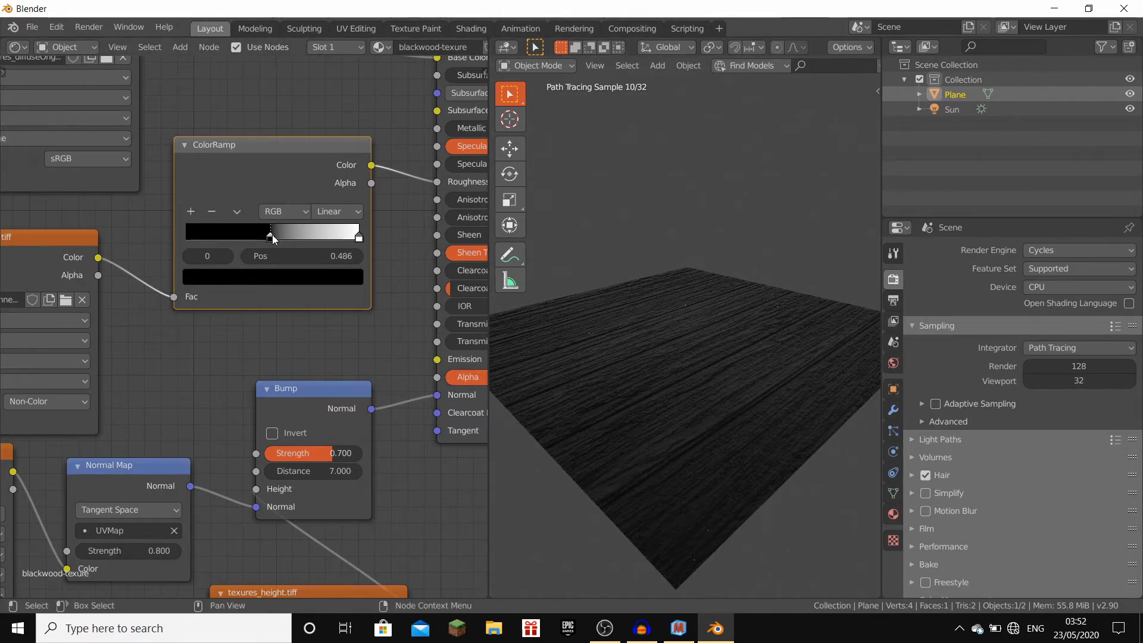
left_click_drag(273, 239, 298, 237)
middle_click_drag(737, 306, 727, 336)
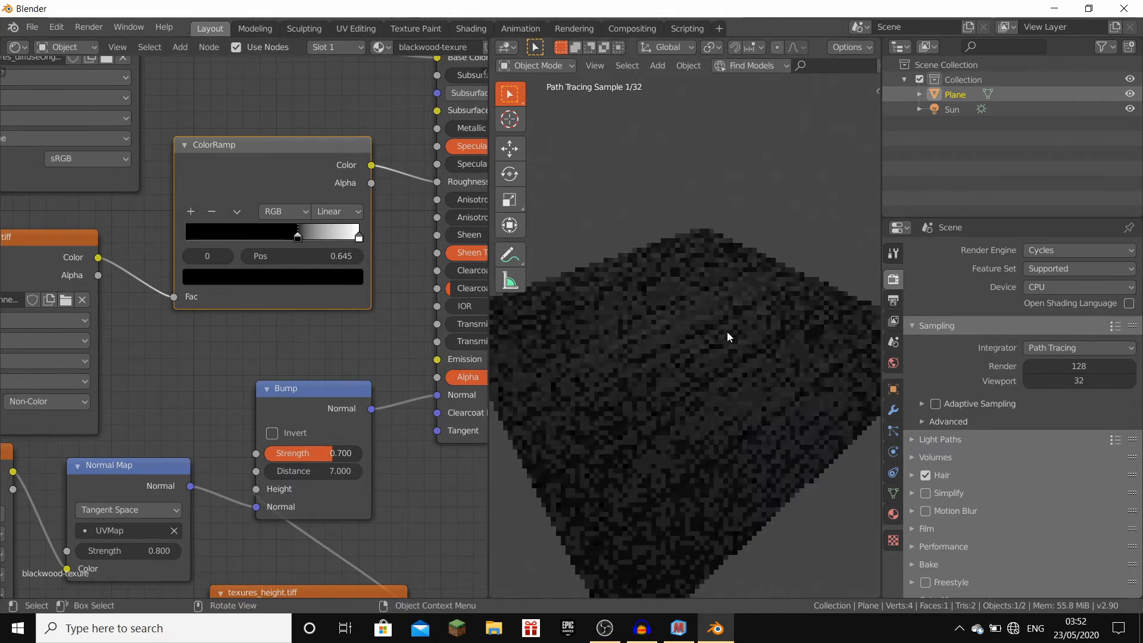
Try moving the ColorRamp's white stop inward to about 0.819 and the black stop to 0.793.
left_click_drag(355, 238, 321, 241)
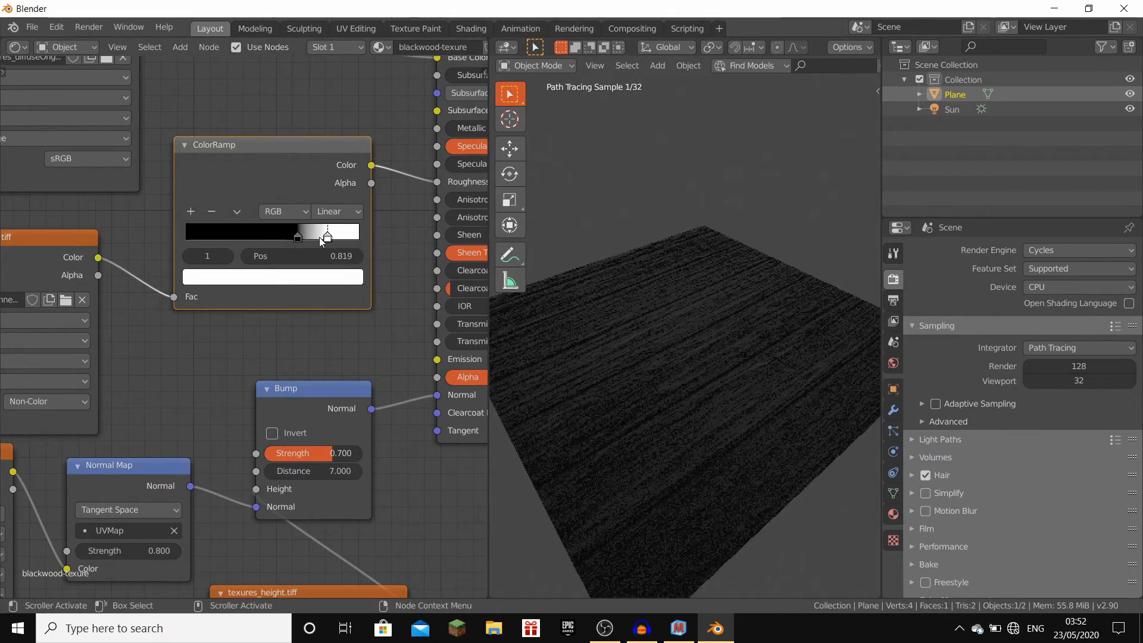
middle_click_drag(812, 285, 810, 266)
mouse_move(331, 235)
left_mouse_down()
mouse_move(315, 238)
mouse_move(350, 236)
mouse_move(315, 236)
mouse_move(327, 233)
left_mouse_up()
middle_click_drag(702, 336, 708, 340)
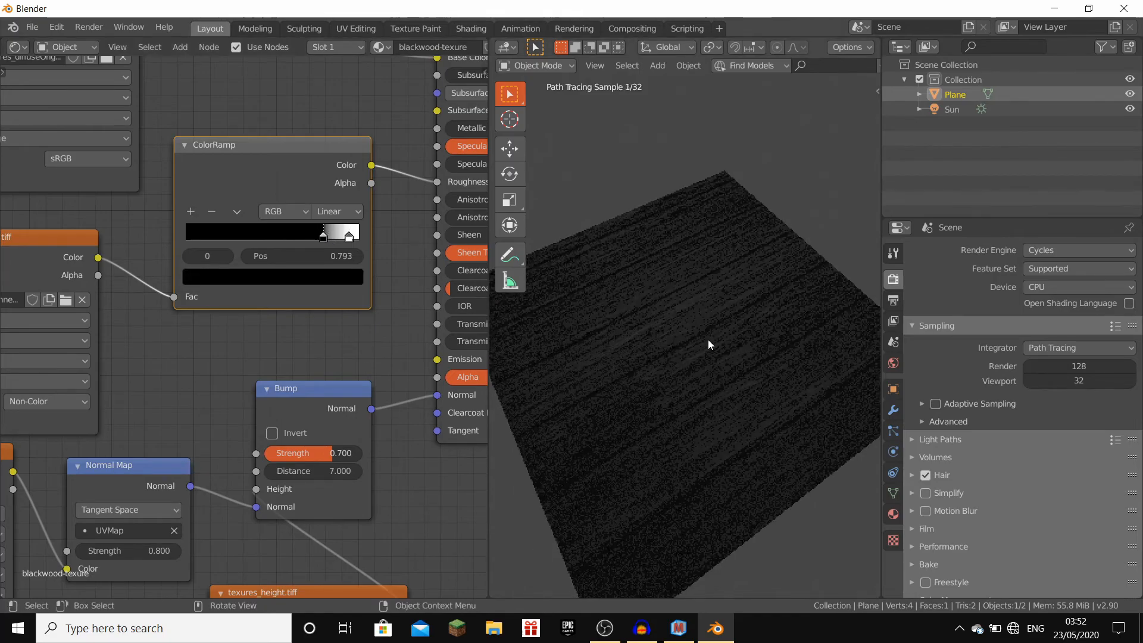
Put the ColorRamp's white stop at the far end of the gradient and the black stop at 0.779.
left_click_drag(348, 235, 499, 239)
left_click_drag(306, 237, 226, 233)
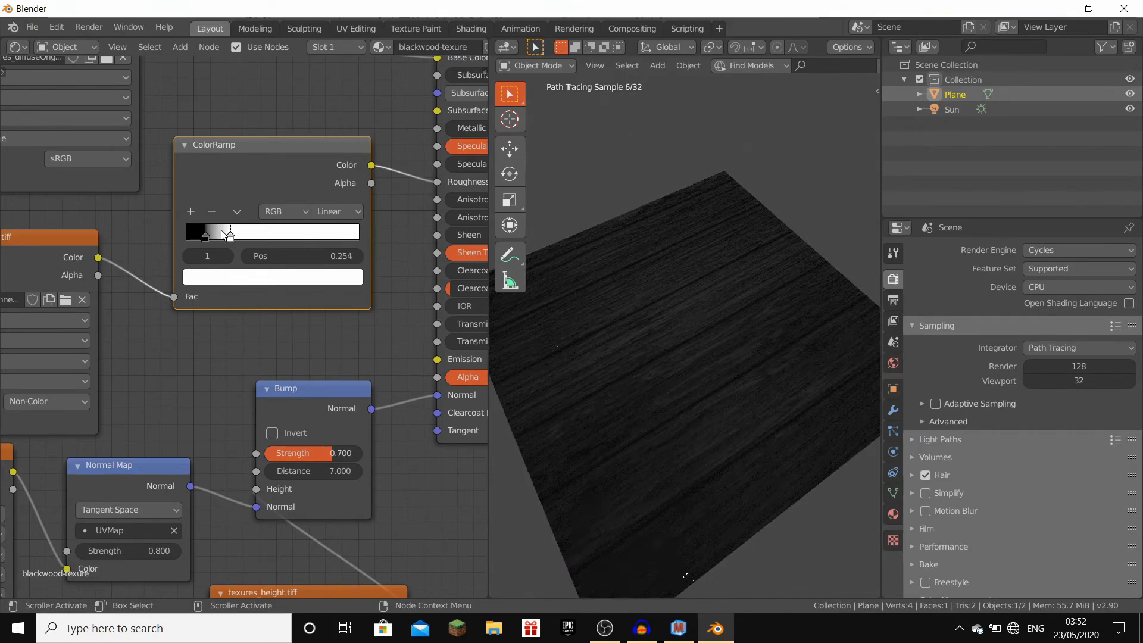
left_click_drag(349, 231, 361, 232)
left_click_drag(204, 232, 320, 233)
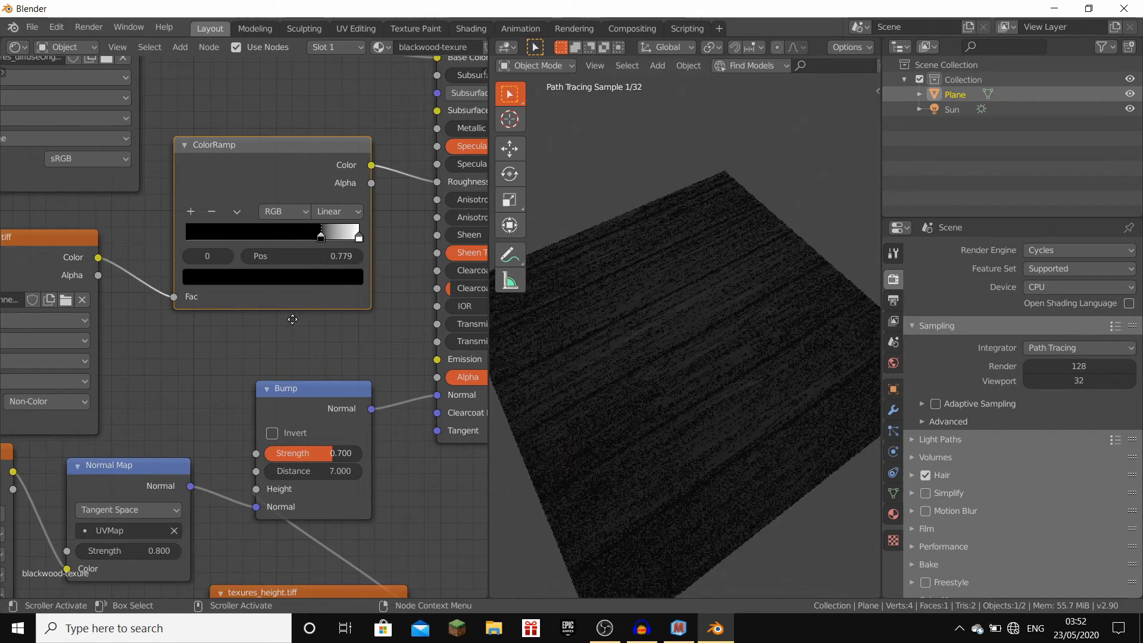
Set the Bump node's Strength to 0.5 and its Distance to 0.5.
middle_click_drag(332, 441, 338, 272)
left_click(339, 278)
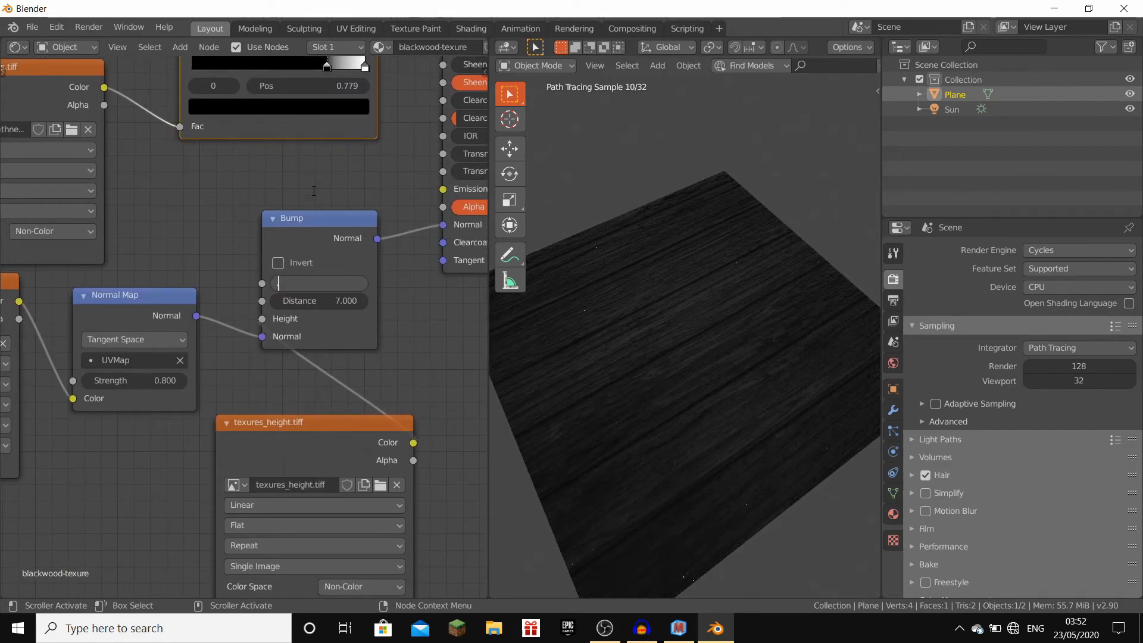
key("Return")
left_click(271, 304)
left_click(272, 303)
left_click(354, 302)
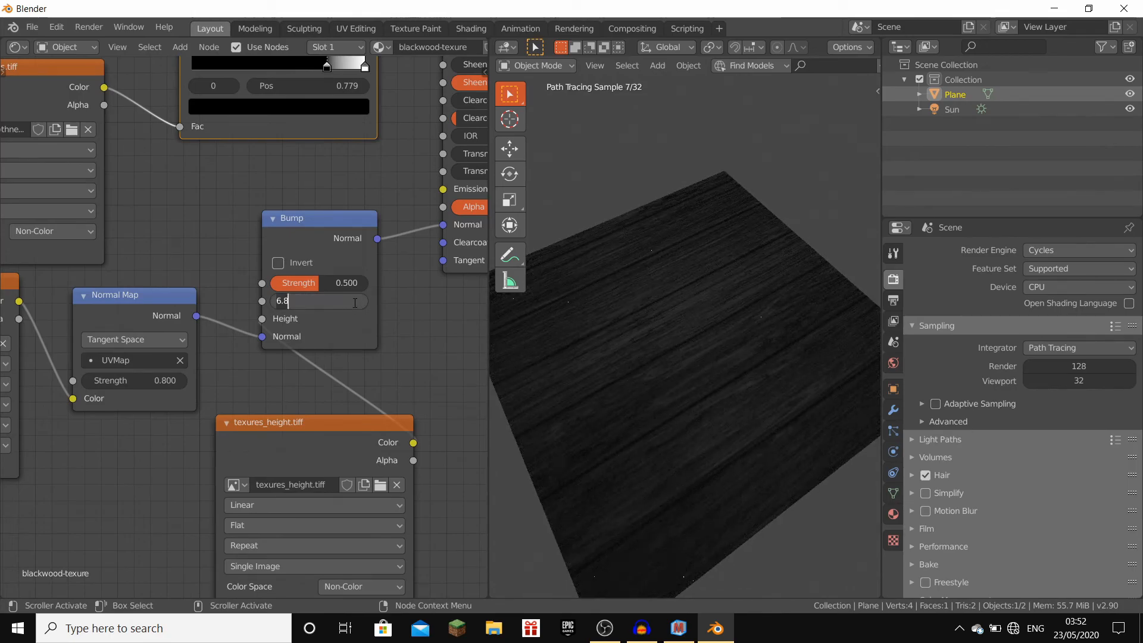
key("Return")
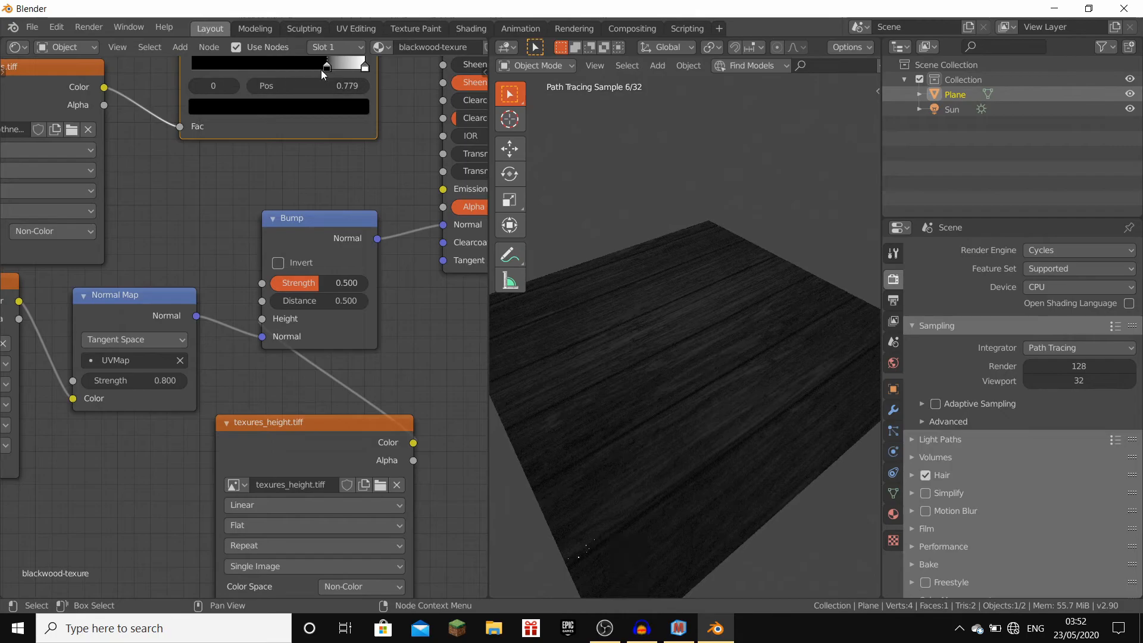
Try the ColorRamp's black stop at 0.656 and 0.341 and its white stop at 0.312, checking the plane's shine in the render.
left_click_drag(326, 69, 306, 69)
middle_click_drag(646, 366, 654, 391)
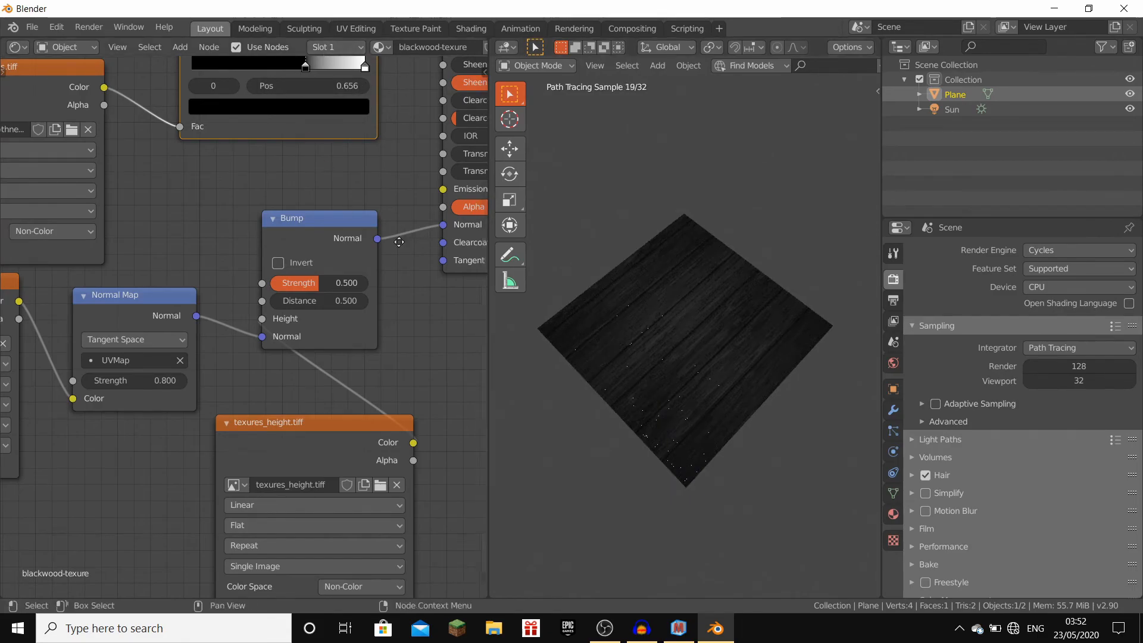
middle_click_drag(404, 237, 355, 465)
middle_click_drag(274, 299, 321, 265)
left_click_drag(307, 261, 253, 260)
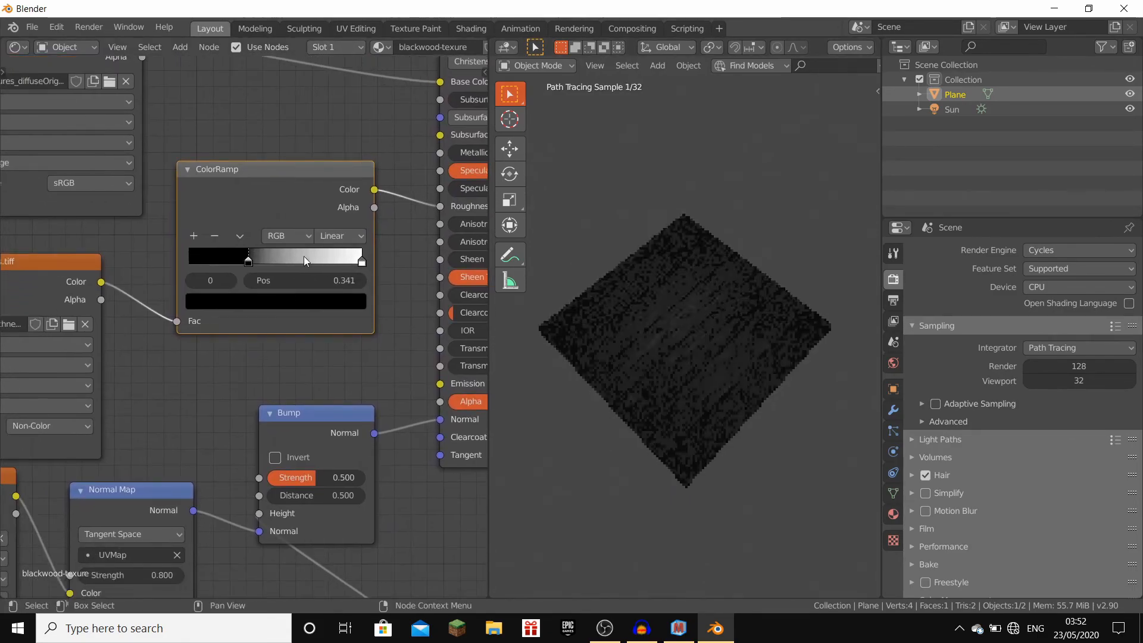
left_click_drag(360, 261, 234, 265)
middle_click_drag(665, 309, 645, 250)
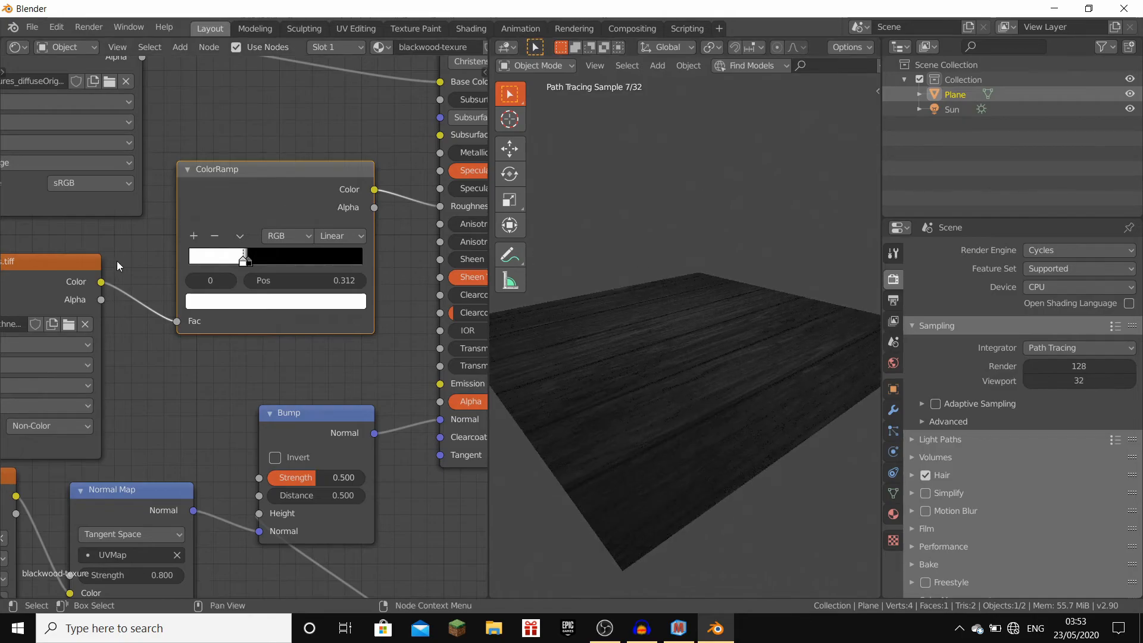
middle_click_drag(740, 298, 735, 363)
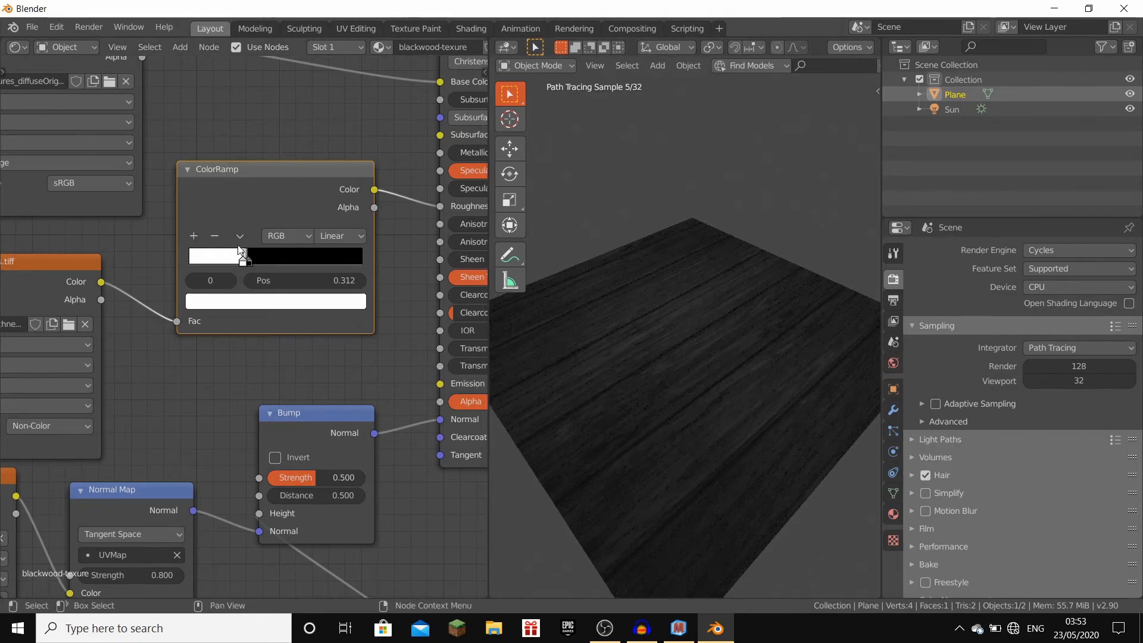
Try the ColorRamp's black stop at 0.500 with the white stop at 0.583 and at 0.449, checking the plane from different angles.
left_click_drag(245, 266, 281, 265)
middle_click_drag(734, 292, 730, 244)
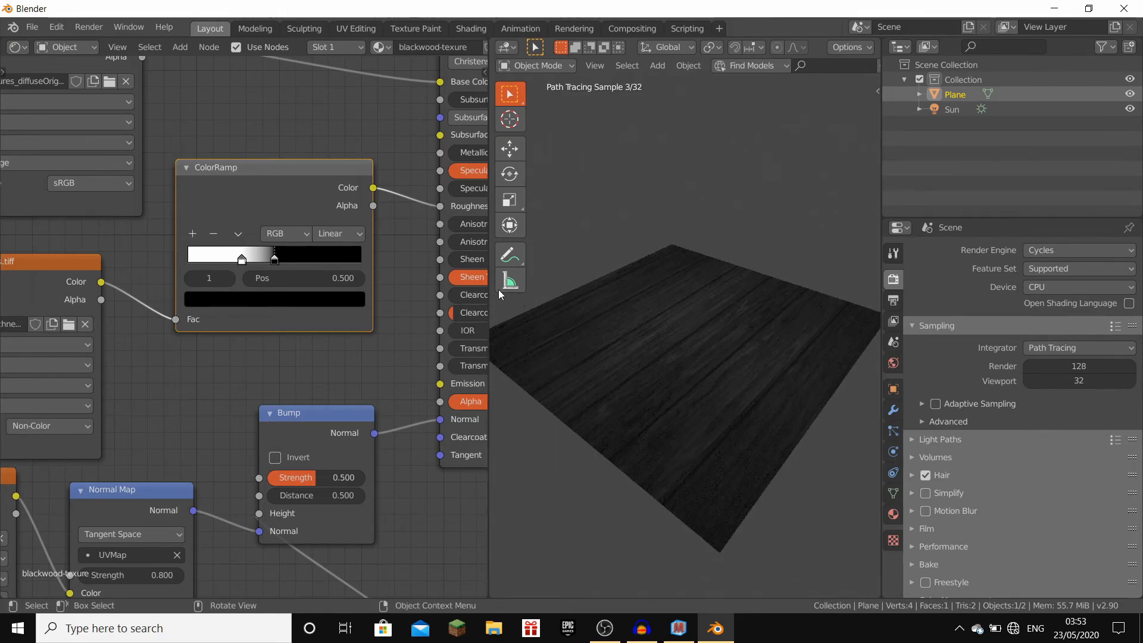
left_click_drag(241, 259, 288, 257)
middle_click_drag(658, 303, 655, 349)
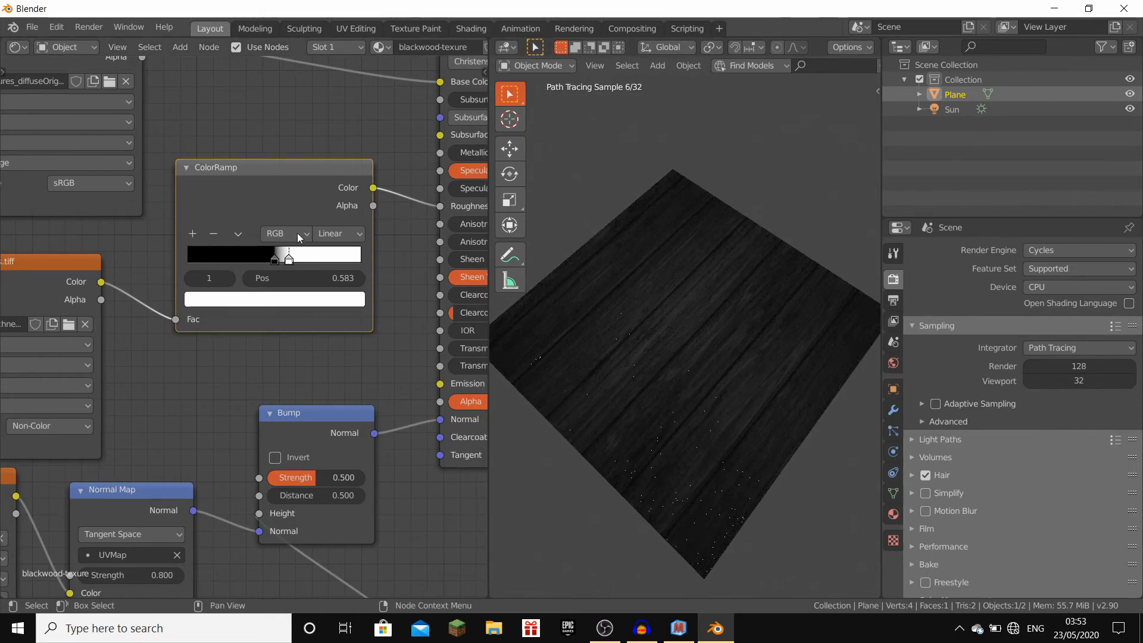
left_click_drag(290, 258, 267, 258)
middle_click_drag(759, 341, 715, 260)
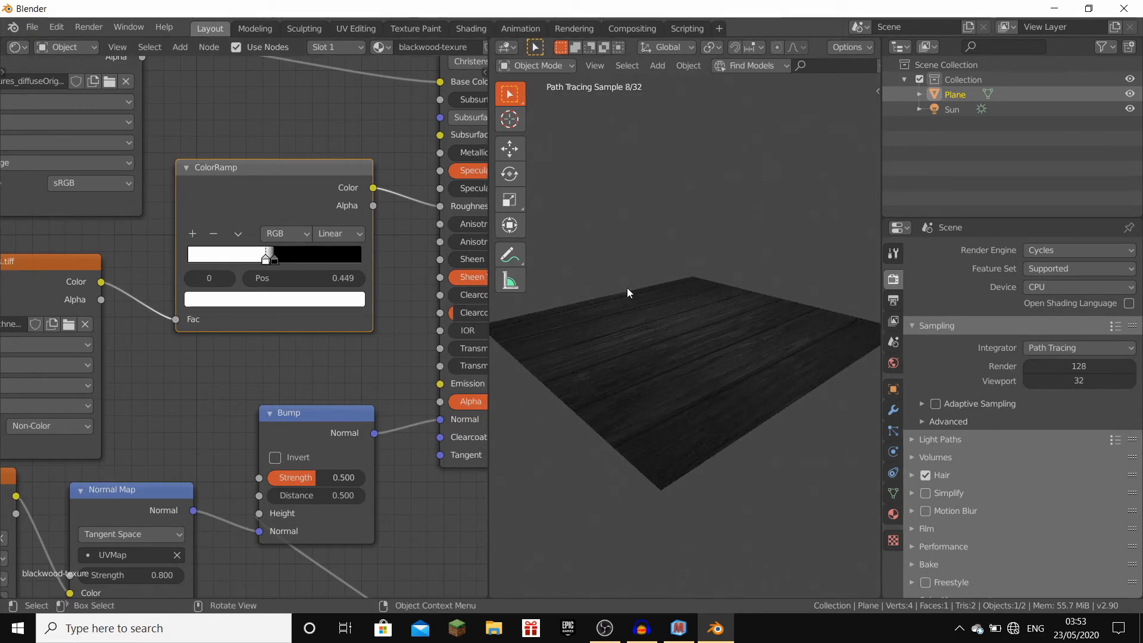
Link the texures_height.tiff node's Color output to the Bump node's Height input.
middle_click_drag(280, 362, 79, 207)
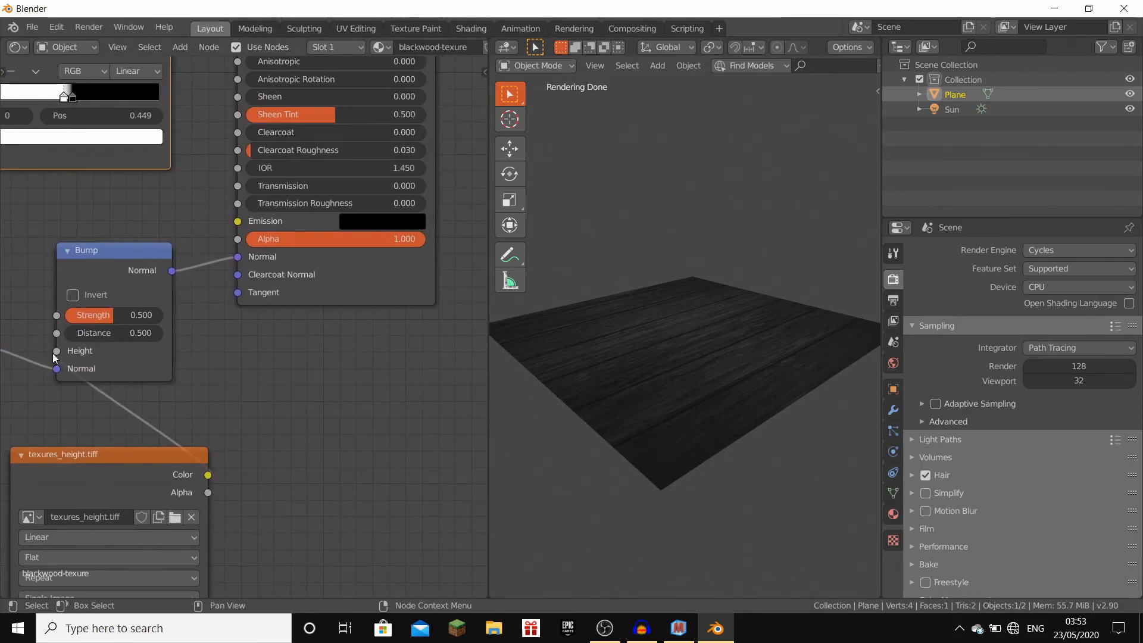
middle_click_drag(52, 391, 149, 331)
left_click_drag(300, 423, 165, 292)
Insert a MixRGB node between the diffuse texture and the Principled BSDF's Base Color and set its blend mode to Multiply.
middle_click_drag(228, 161, 314, 542)
key("shift+a")
left_click(310, 185)
type("mi")
left_click(322, 224)
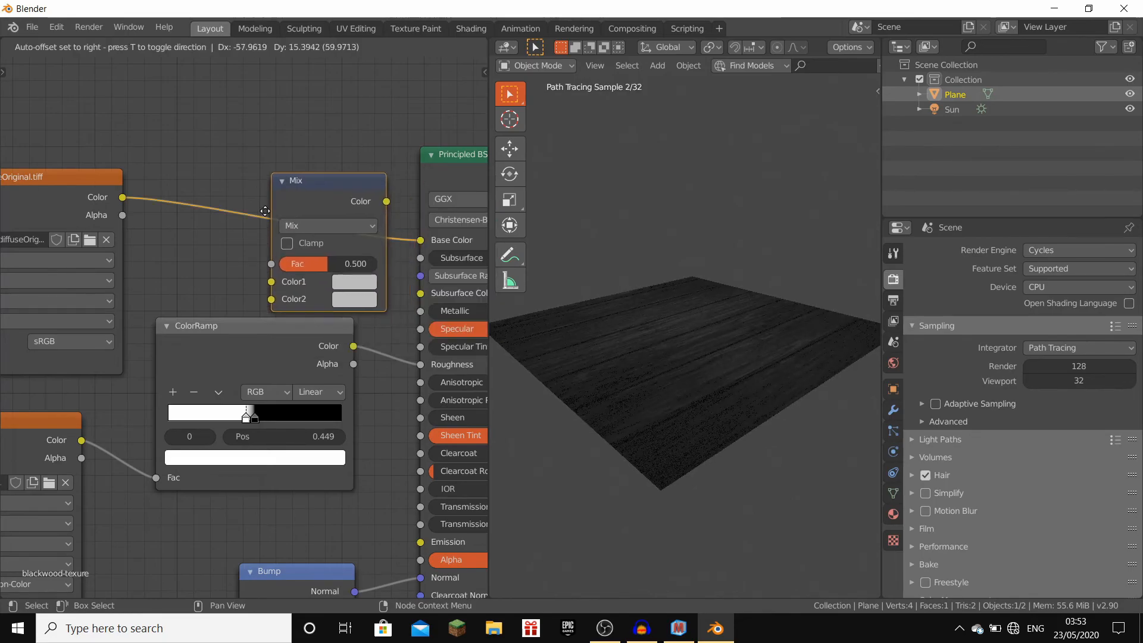
left_click(248, 205)
middle_click_drag(262, 203, 266, 231)
left_click(264, 245)
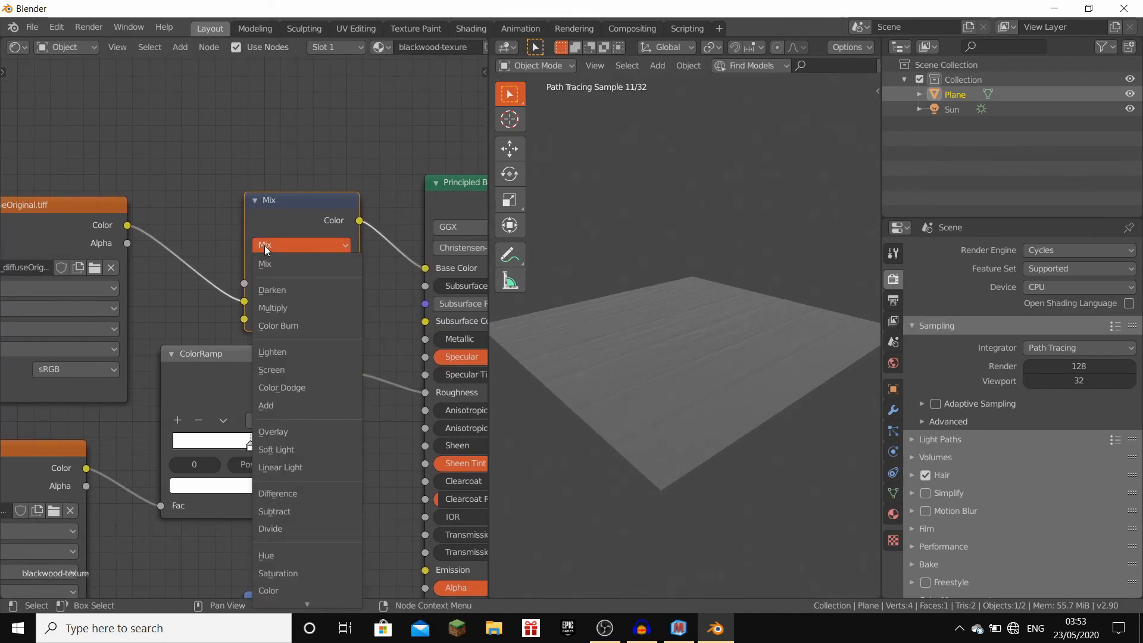
left_click(272, 305)
Add an Image Texture node, load texures_ao.tiff from the TEXURE ASSET folder and set its color space to Non-Color.
middle_click_drag(241, 101, 281, 202)
key("shift+a")
left_click(281, 203)
type("im")
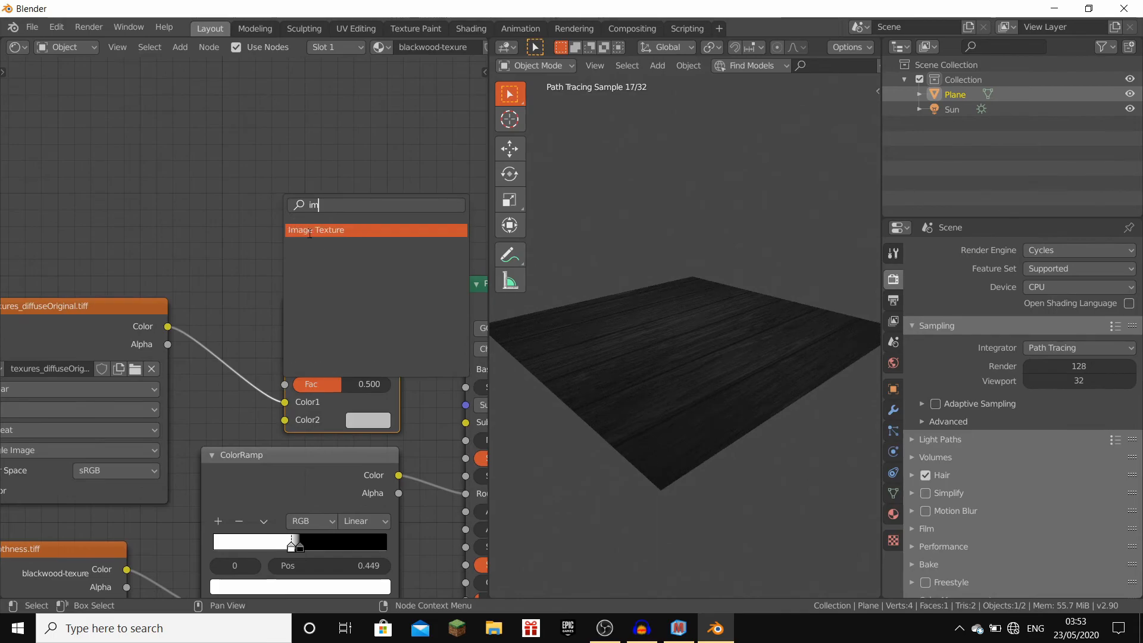
left_click(325, 233)
left_click(184, 143)
left_click(303, 188)
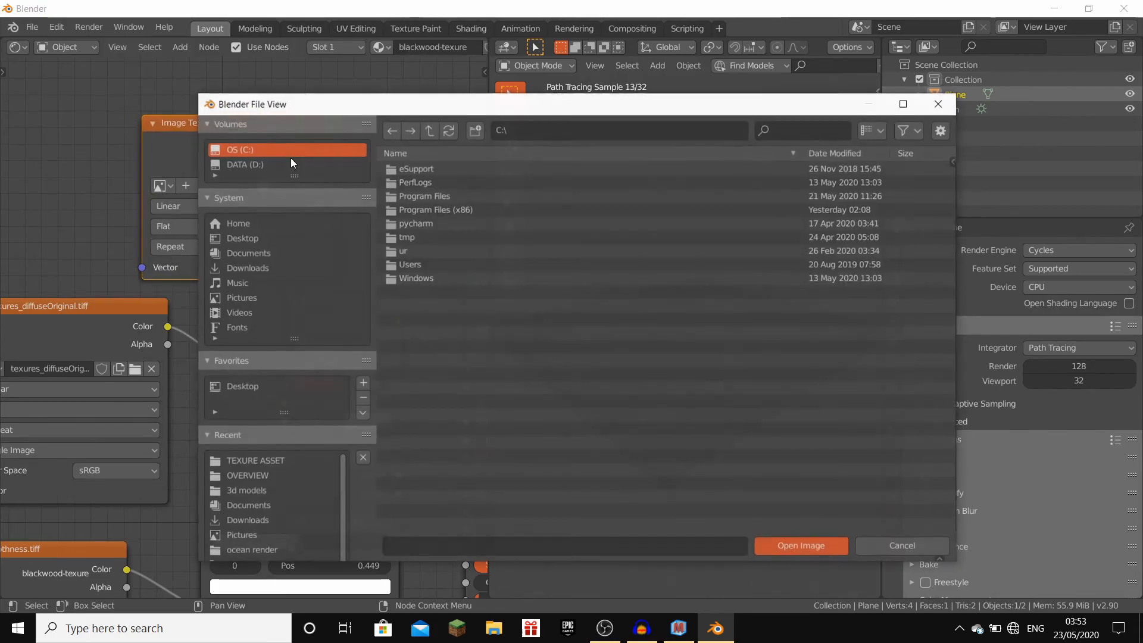
left_click(240, 239)
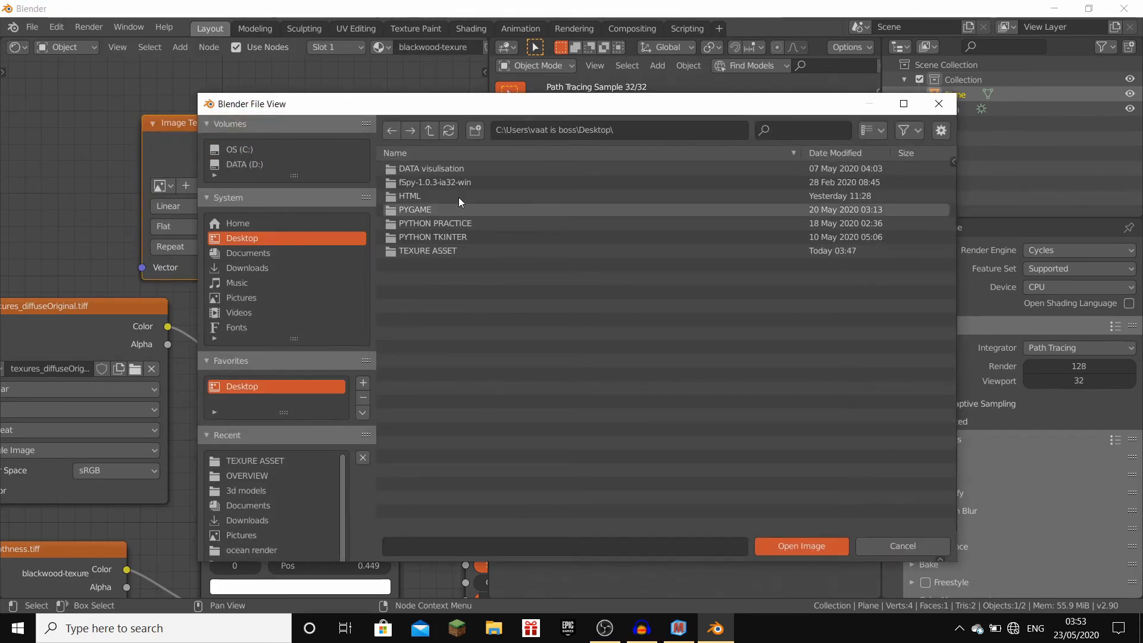
double_click(429, 251)
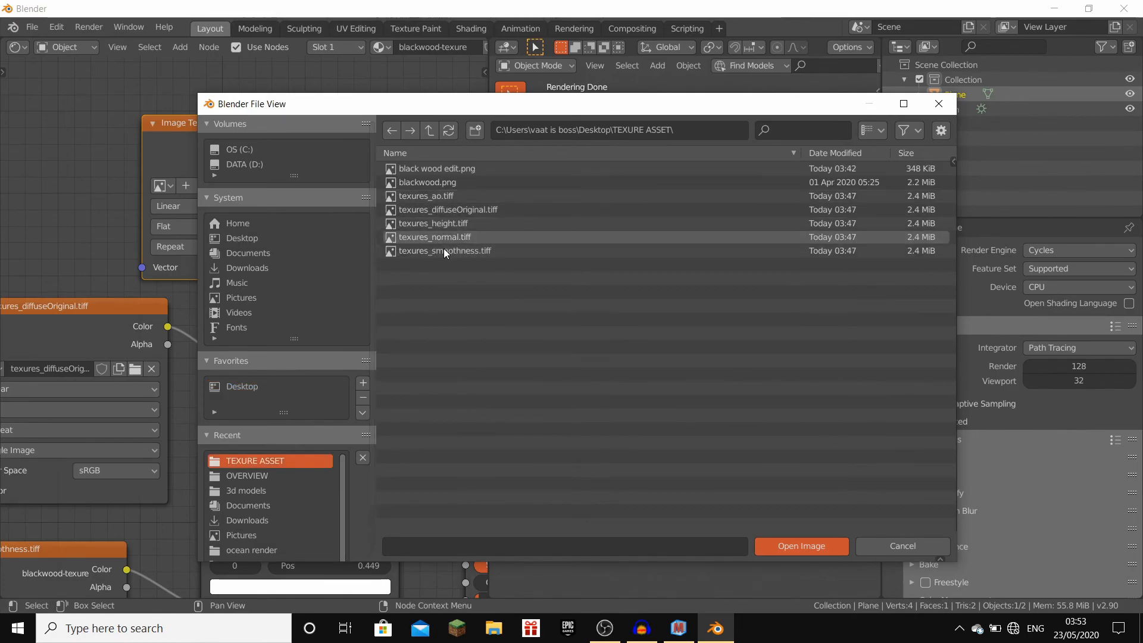
double_click(441, 198)
left_click(258, 287)
left_click(264, 356)
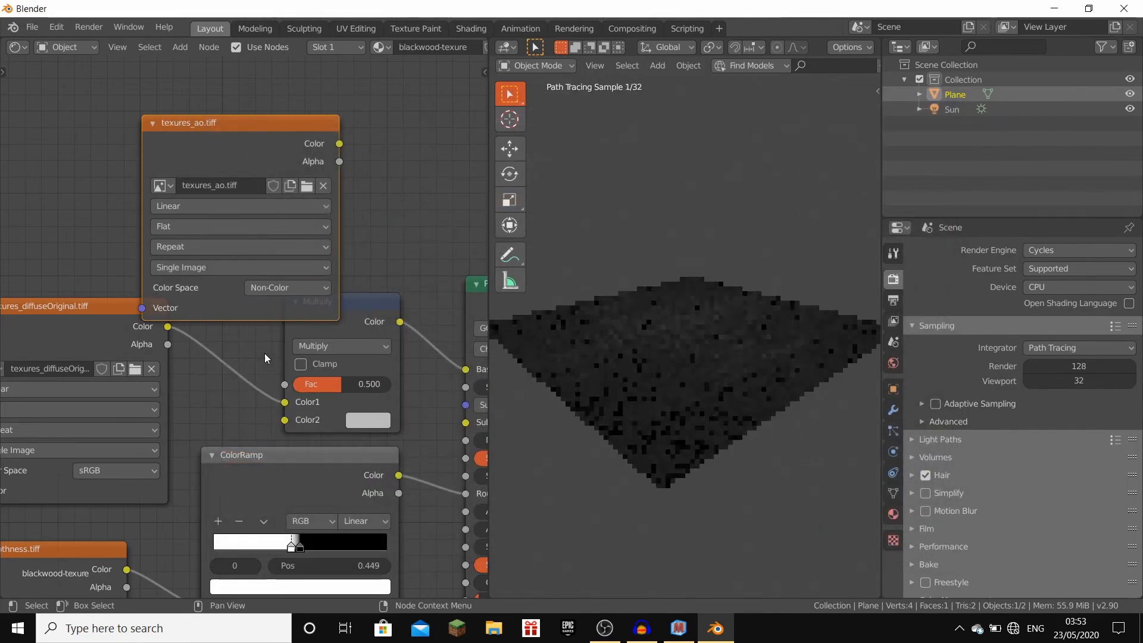
Link the texures_ao.tiff node to the Multiply node's Color2 input and set the node's Fac to 0.6.
left_click_drag(328, 163, 285, 419)
left_click(348, 378)
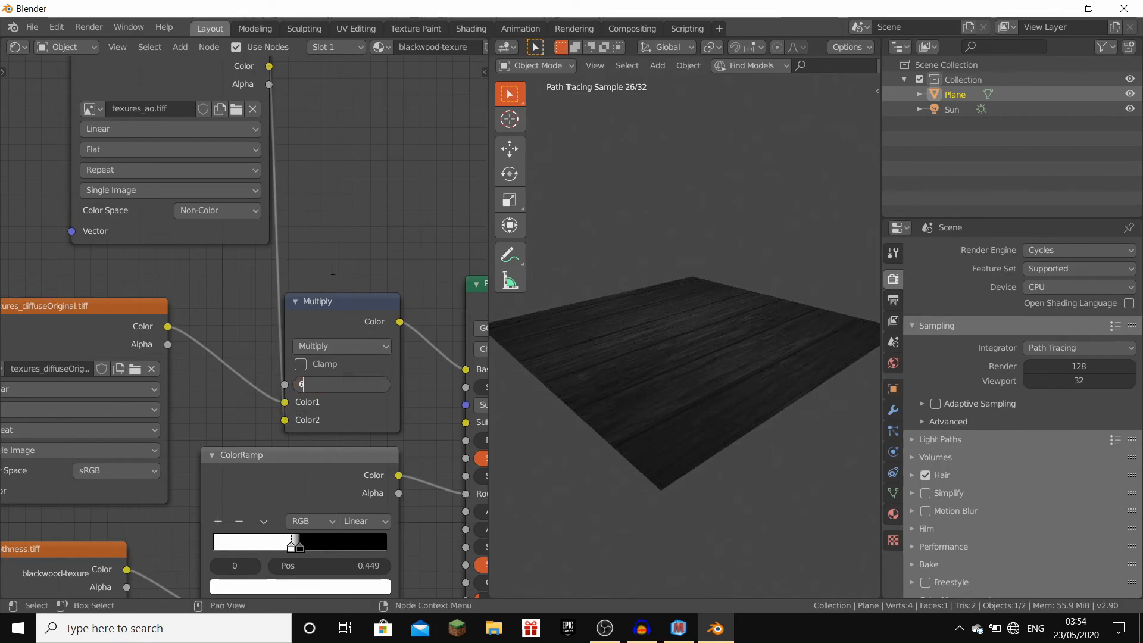
key("Return")
key("Return")
Try moving the ColorRamp's white stop just past the black stop and the black stop to 0.351.
middle_click_drag(291, 545, 269, 282)
left_click_drag(269, 281, 286, 282)
middle_click_drag(628, 321, 647, 397)
left_click_drag(278, 284, 250, 289)
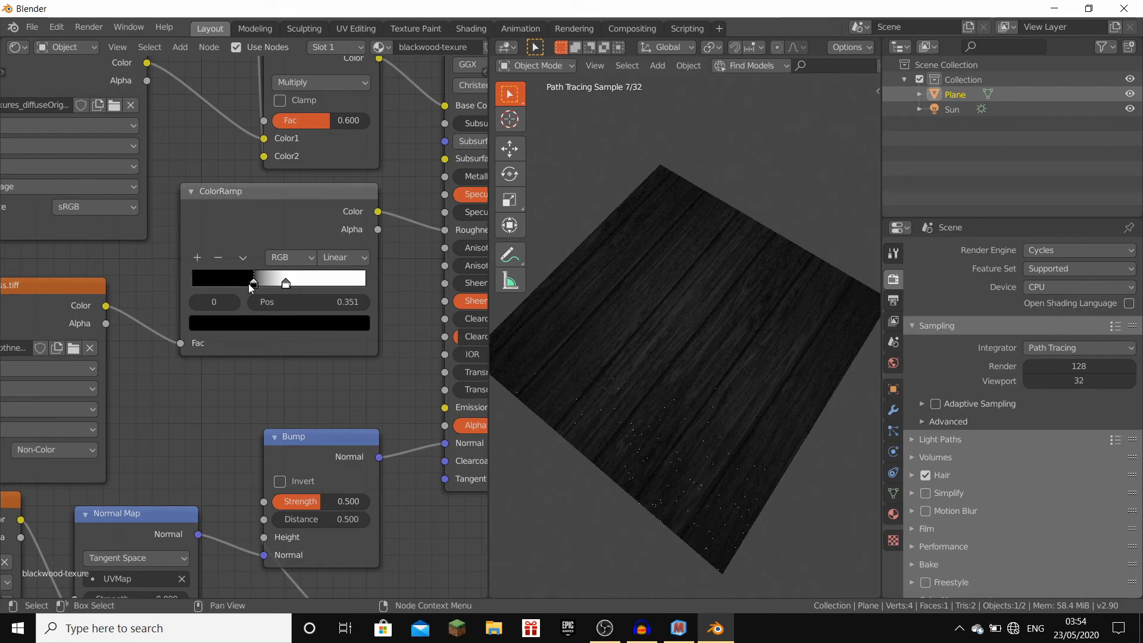
Move the ColorRamp's black stop to the start of the gradient and the white stop to 0.199, checking the roughness up close.
left_click_drag(287, 282, 395, 281)
left_click_drag(274, 279, 159, 277)
left_click_drag(366, 288, 173, 286)
middle_click_drag(740, 424, 769, 258)
scroll(770, 262, "up", 8)
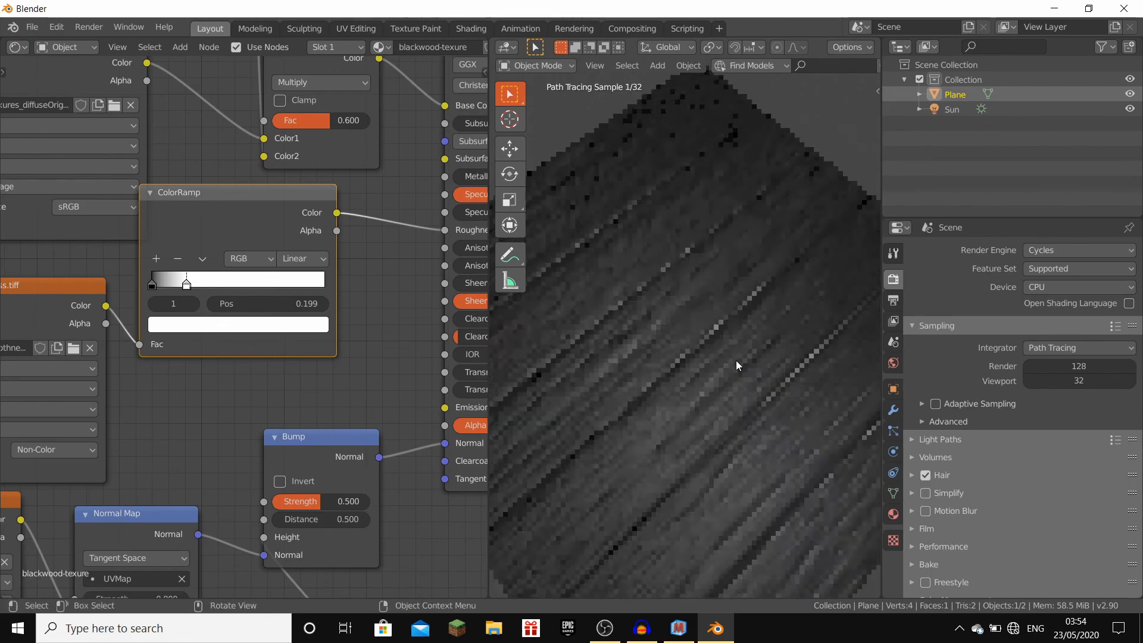
scroll(735, 361, "down", 2)
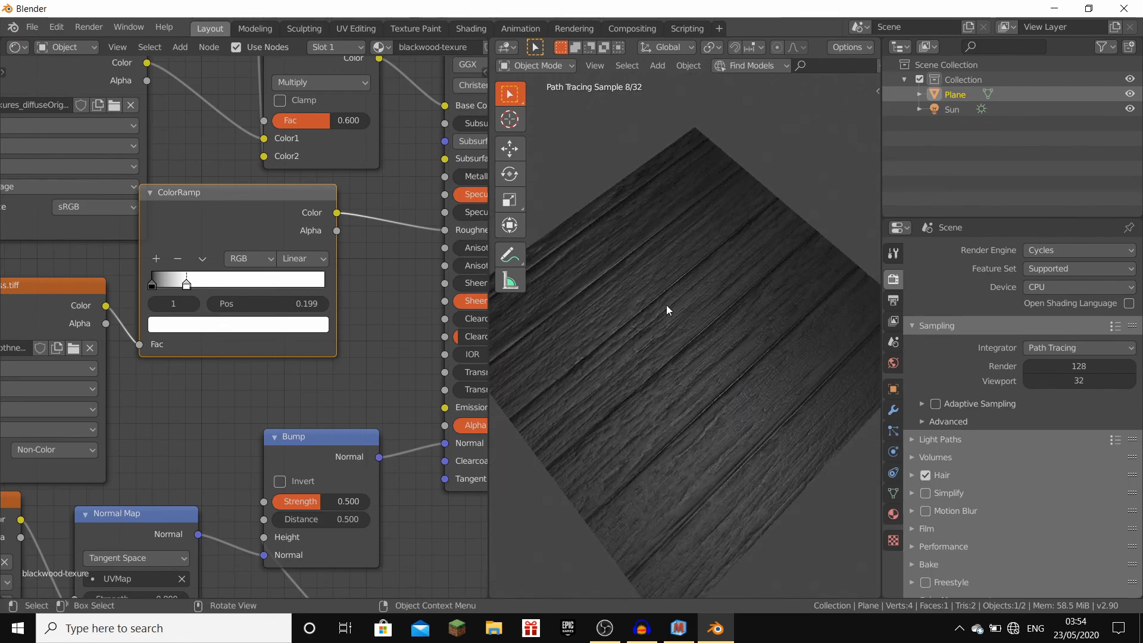
Merge the shader editor area into the 3D viewport so the viewport fills both areas.
left_click(496, 44)
left_click(497, 44)
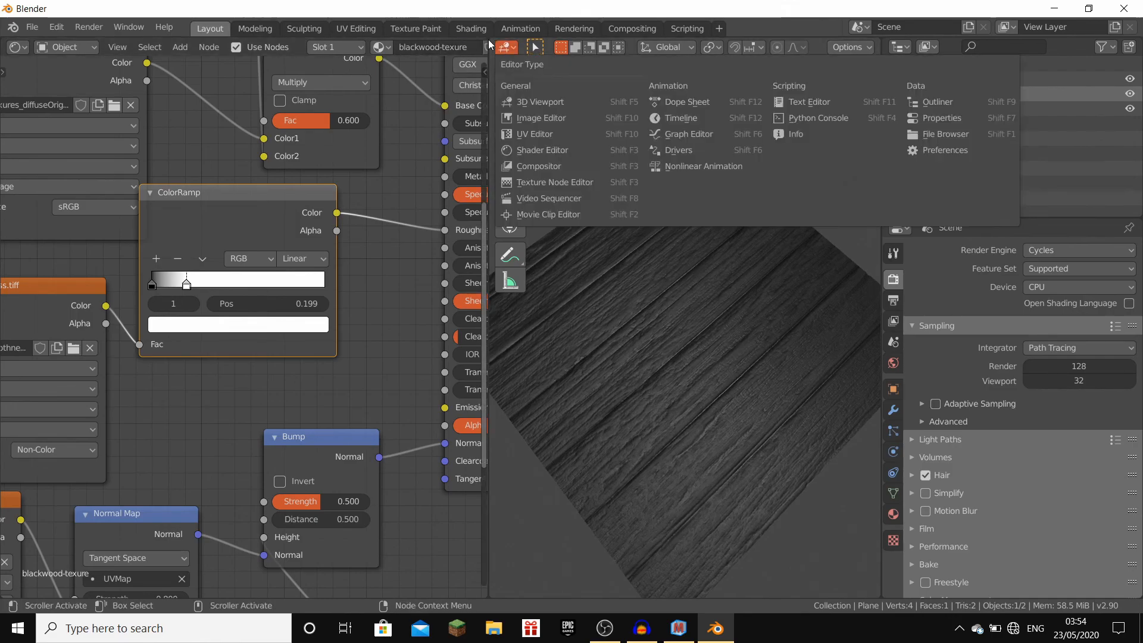
left_click_drag(489, 41, 460, 53)
Examine the rendered blackwood plane in the enlarged viewport from low and overhead angles.
scroll(539, 263, "down", 3)
middle_click_drag(526, 266, 532, 194)
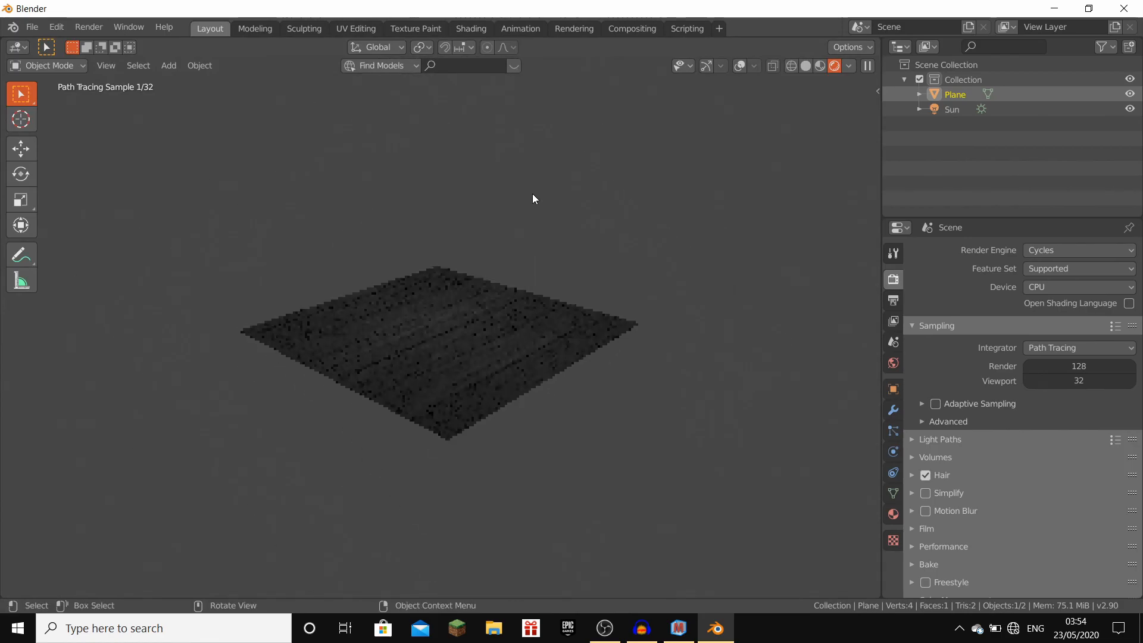
middle_click_drag(519, 237, 655, 318)
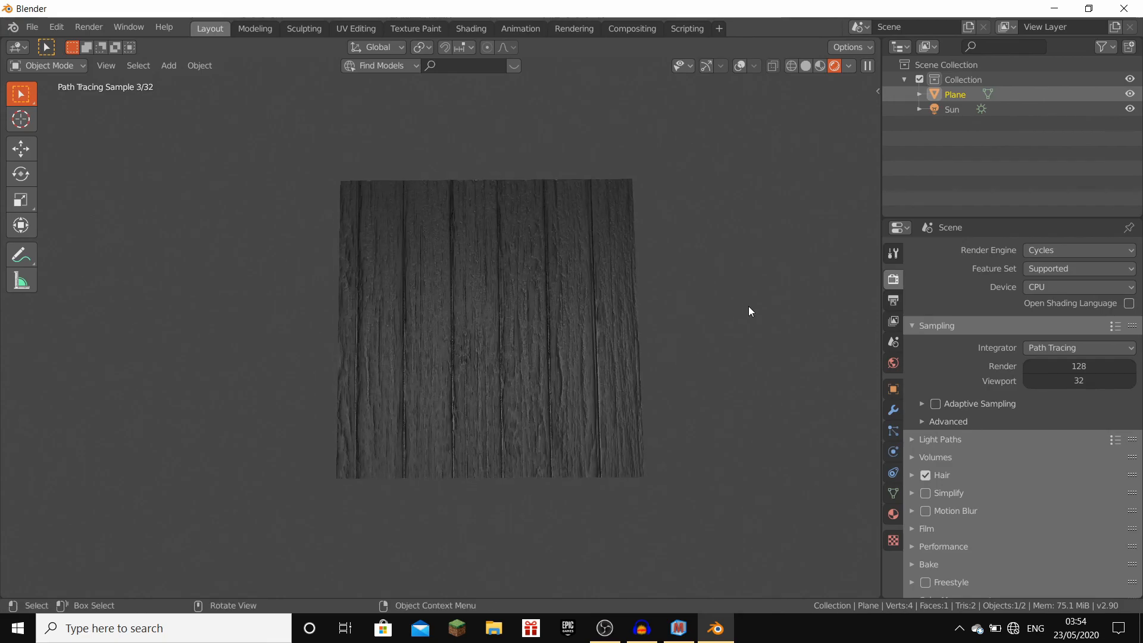
middle_click_drag(757, 326, 759, 296)
middle_click_drag(624, 340, 624, 328, "shift")
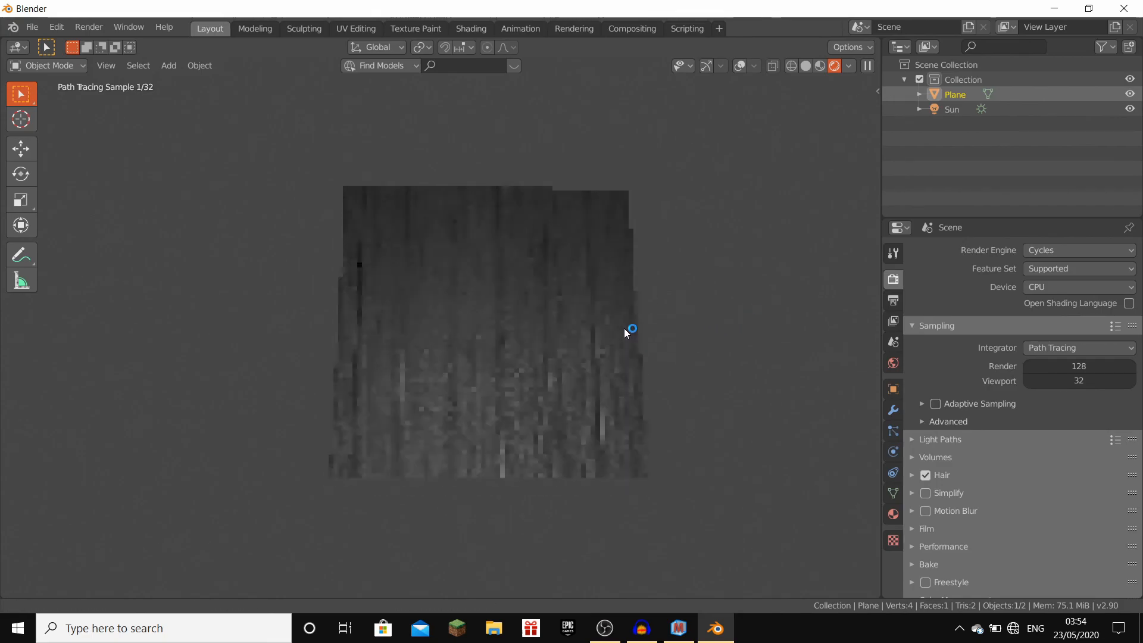
middle_click_drag(709, 309, 711, 316)
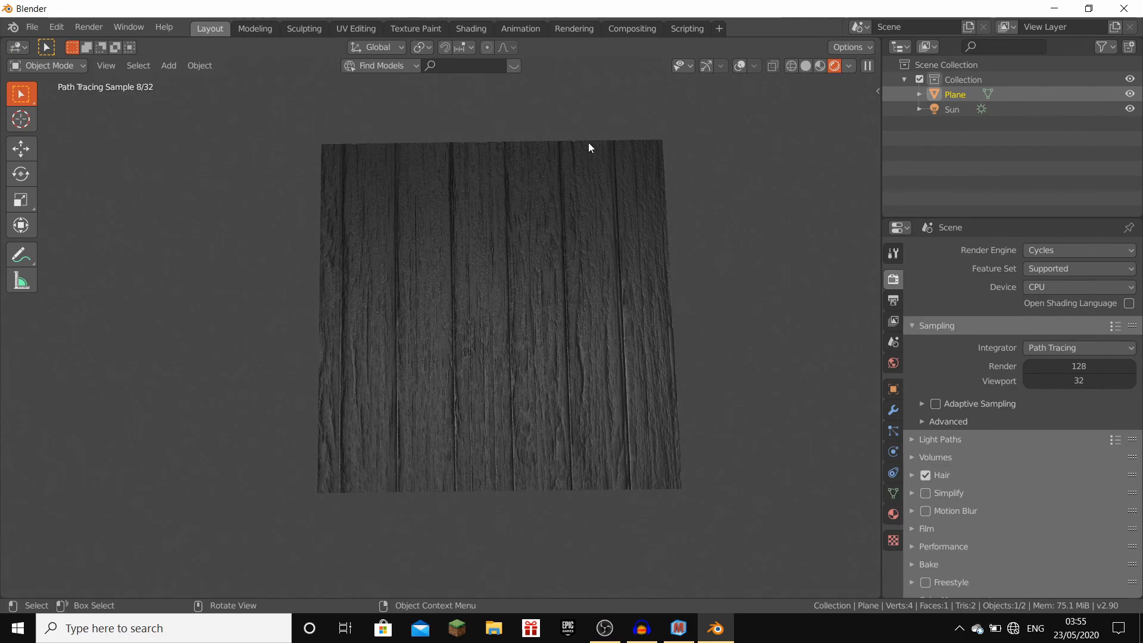